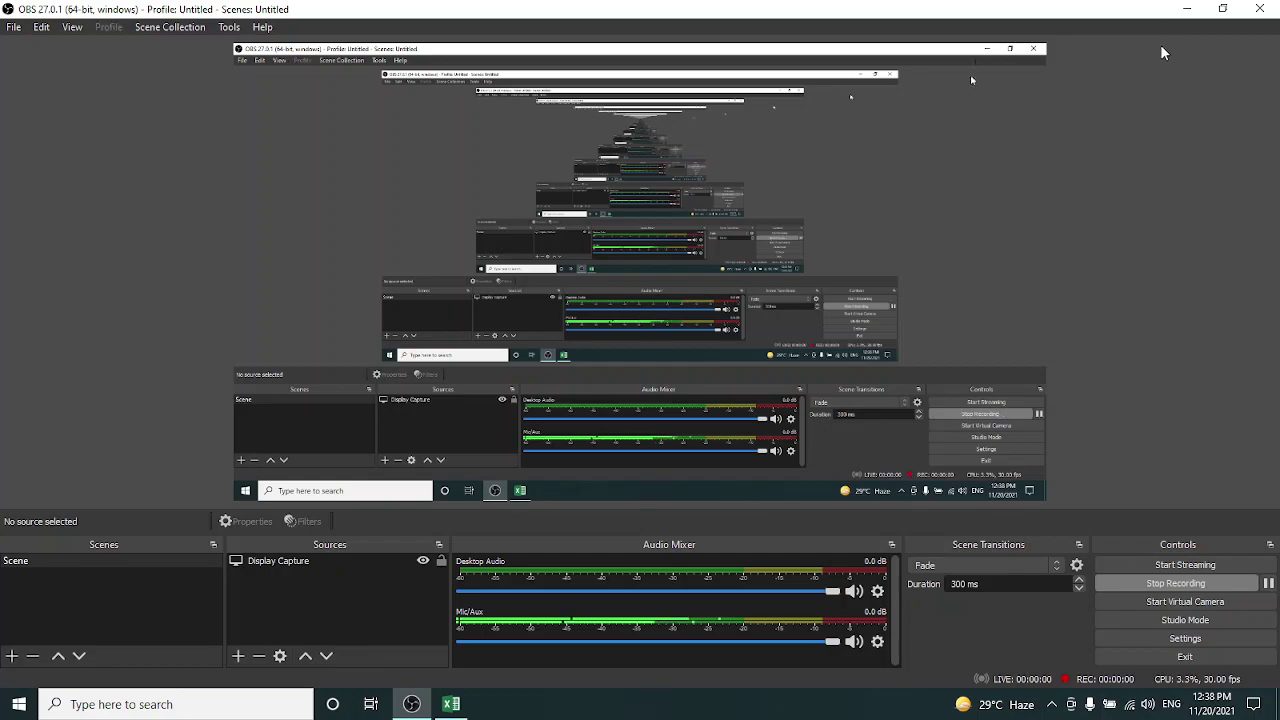
# Step: Minimize OBS Studio so the Excel student marks sheet is visible
pyautogui.click(1187, 9)
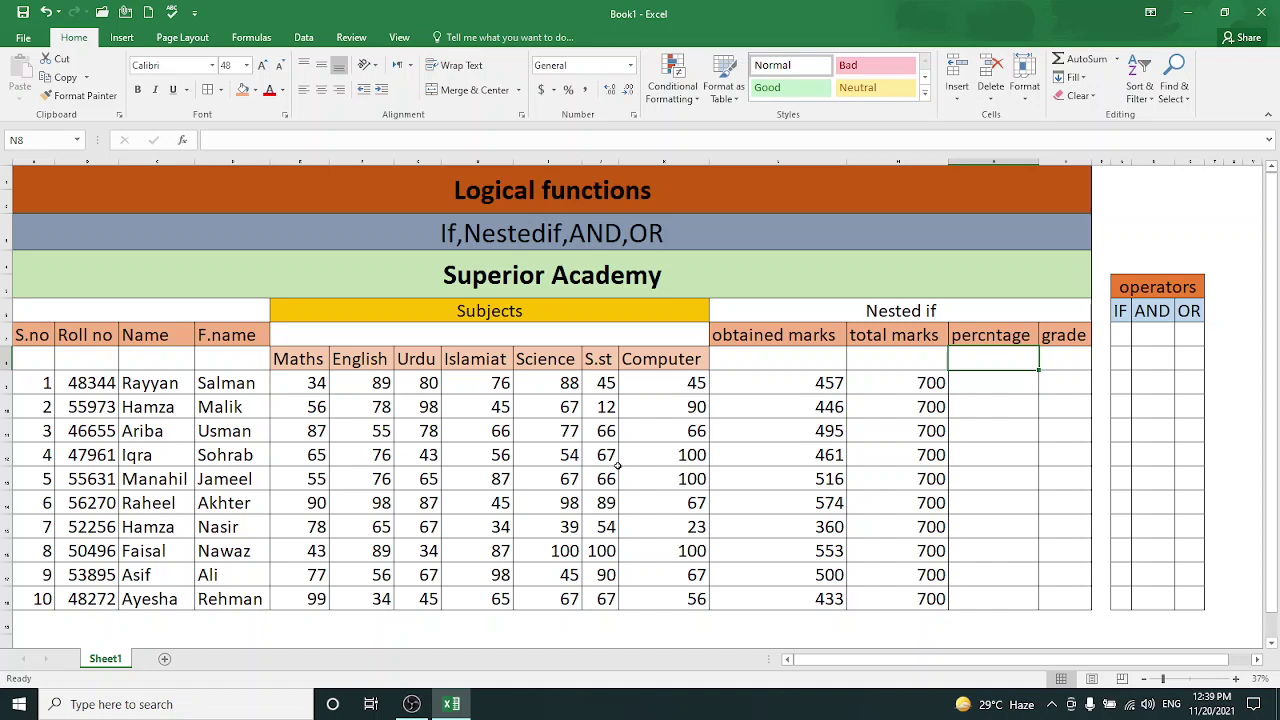
# Step: Enter =(L9/M9*100) in N9 for the first student's percentage
pyautogui.click(960, 386)
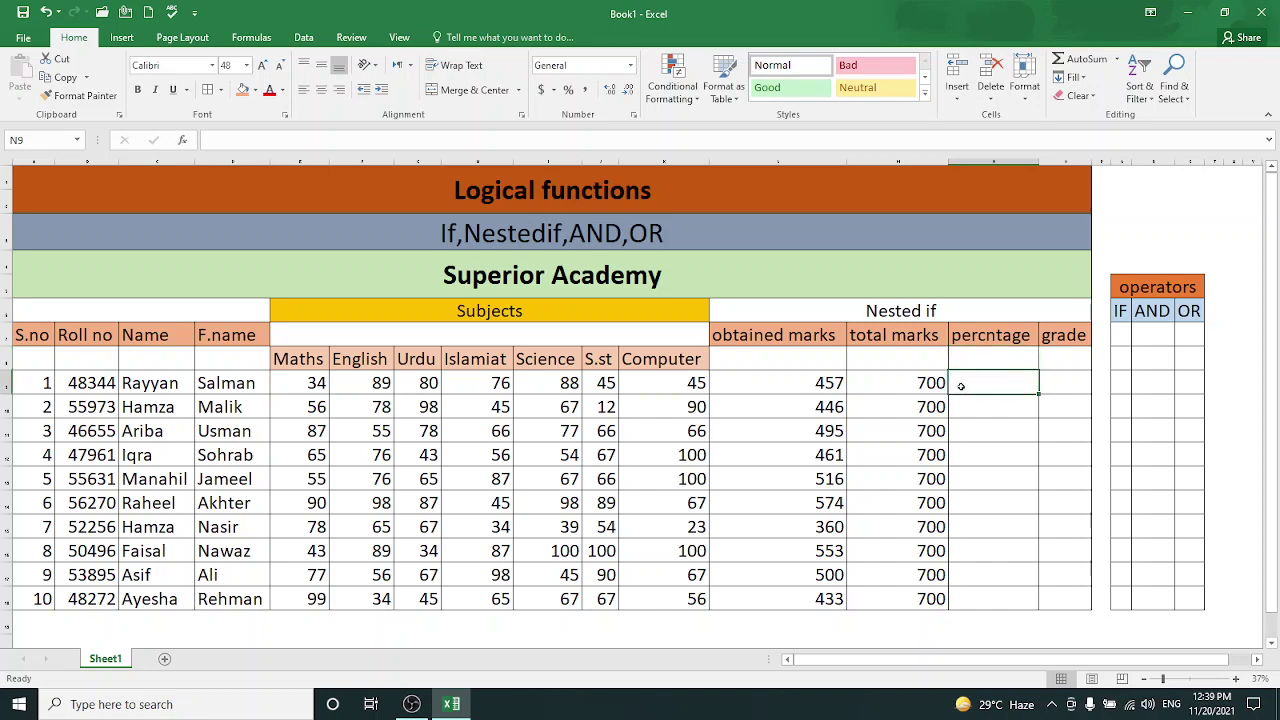
pyautogui.write('=')
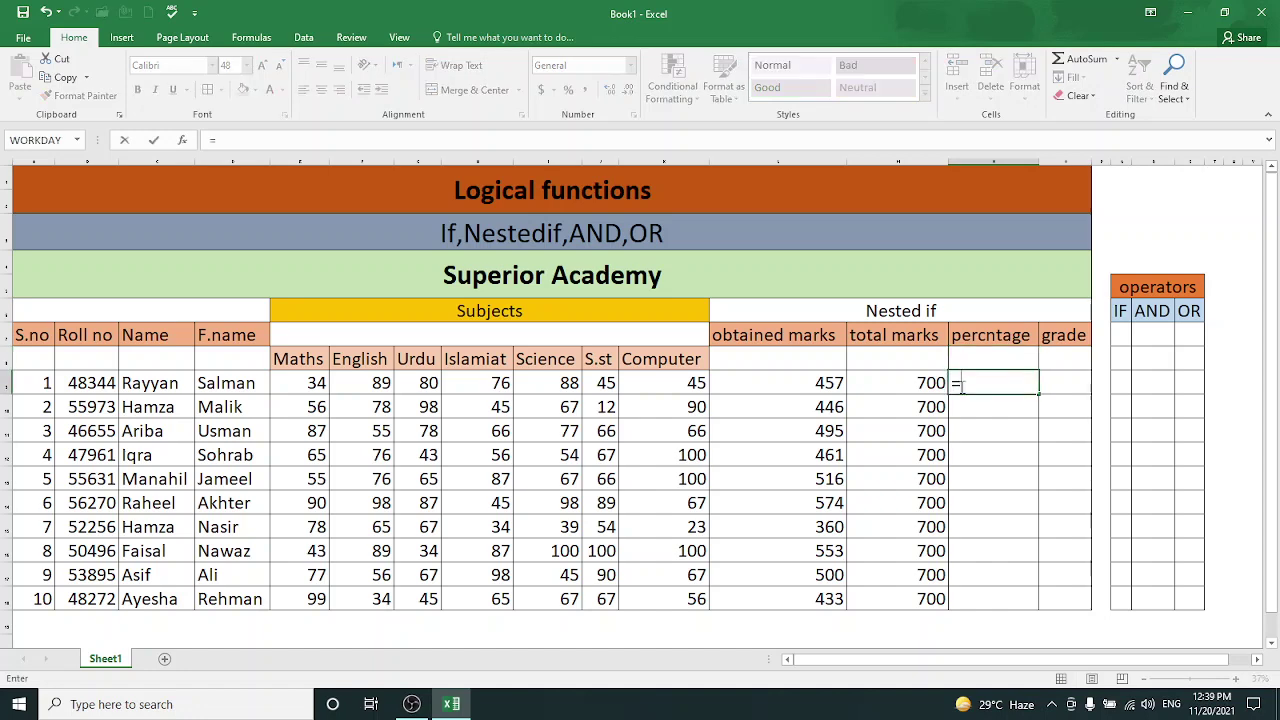
pyautogui.write('(')
pyautogui.click(791, 388)
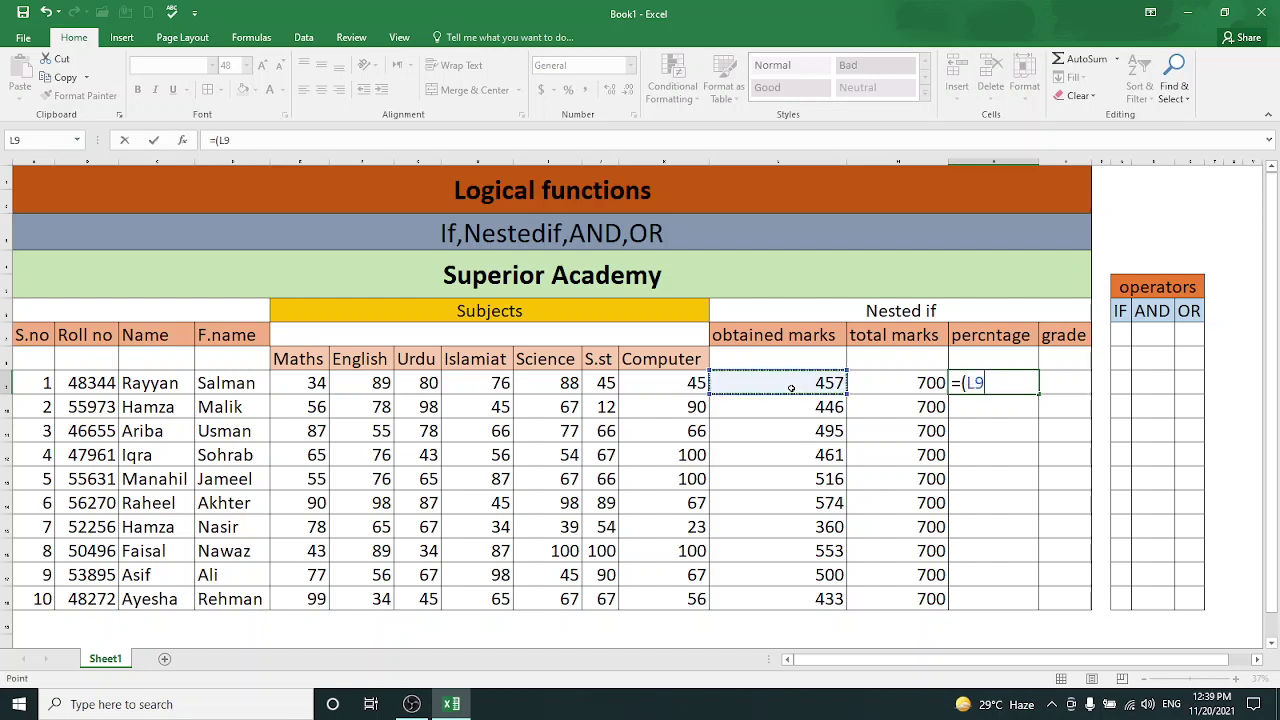
pyautogui.write('/')
pyautogui.click(896, 383)
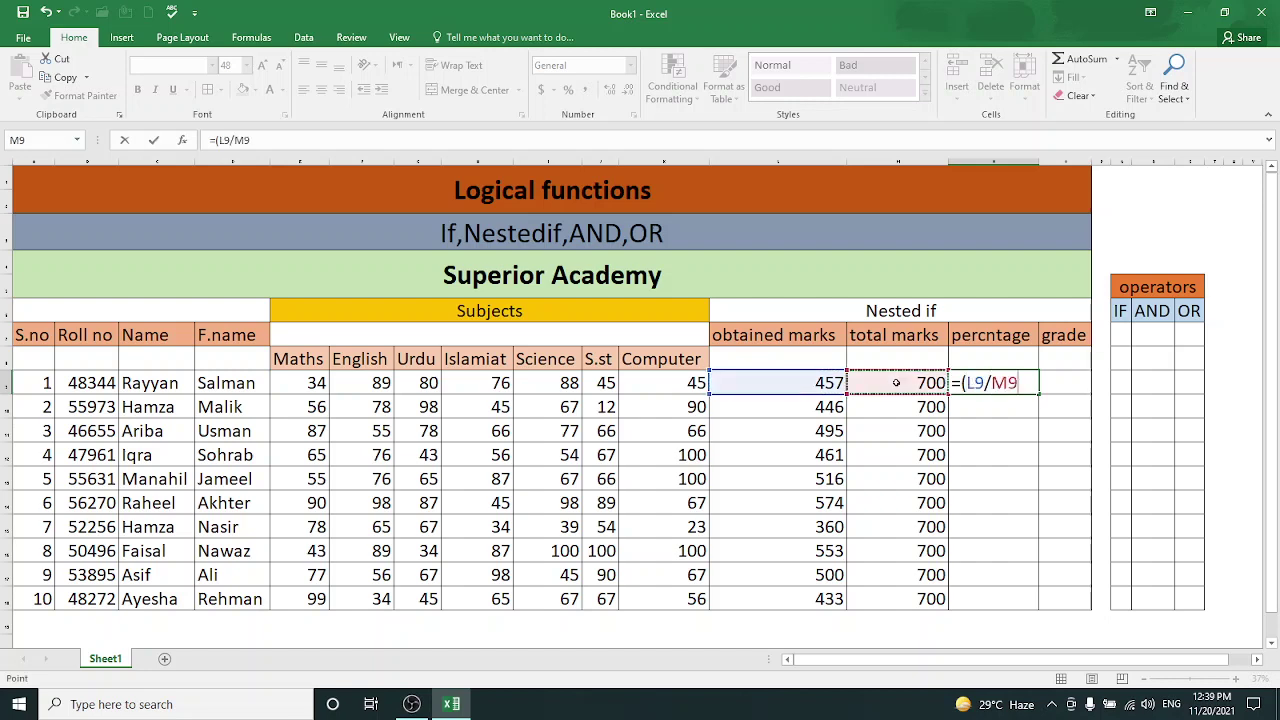
pyautogui.write('*')
pyautogui.write('100)')
pyautogui.press('Return')
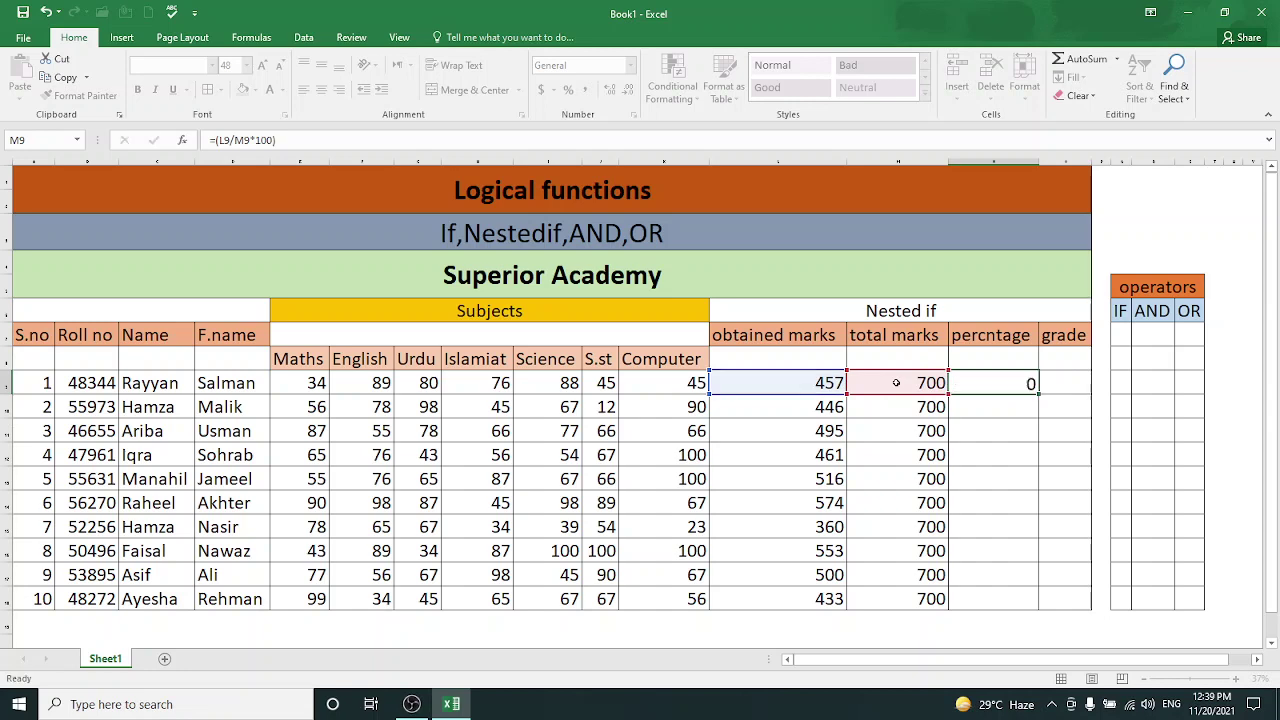
# Step: Fill the N9 percentage formula down to N18 for all ten students
pyautogui.click(1016, 385)
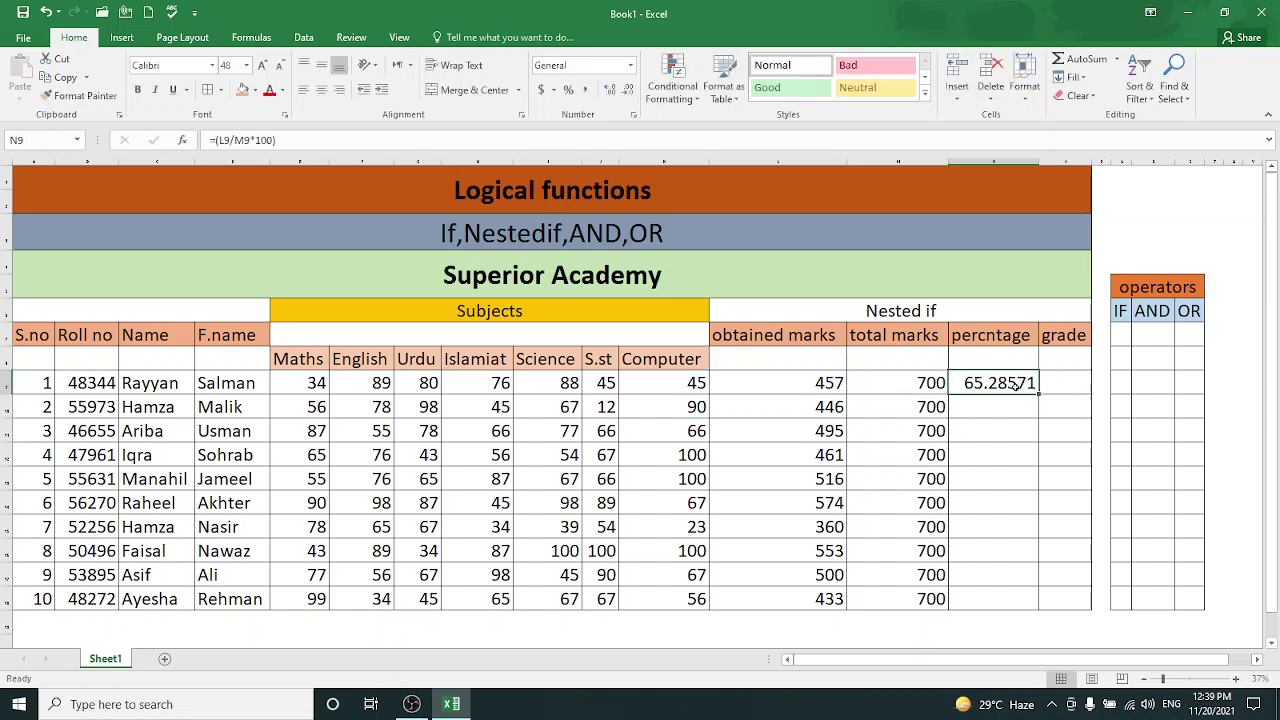
pyautogui.moveTo(1038, 395); pyautogui.dragTo(1011, 610)
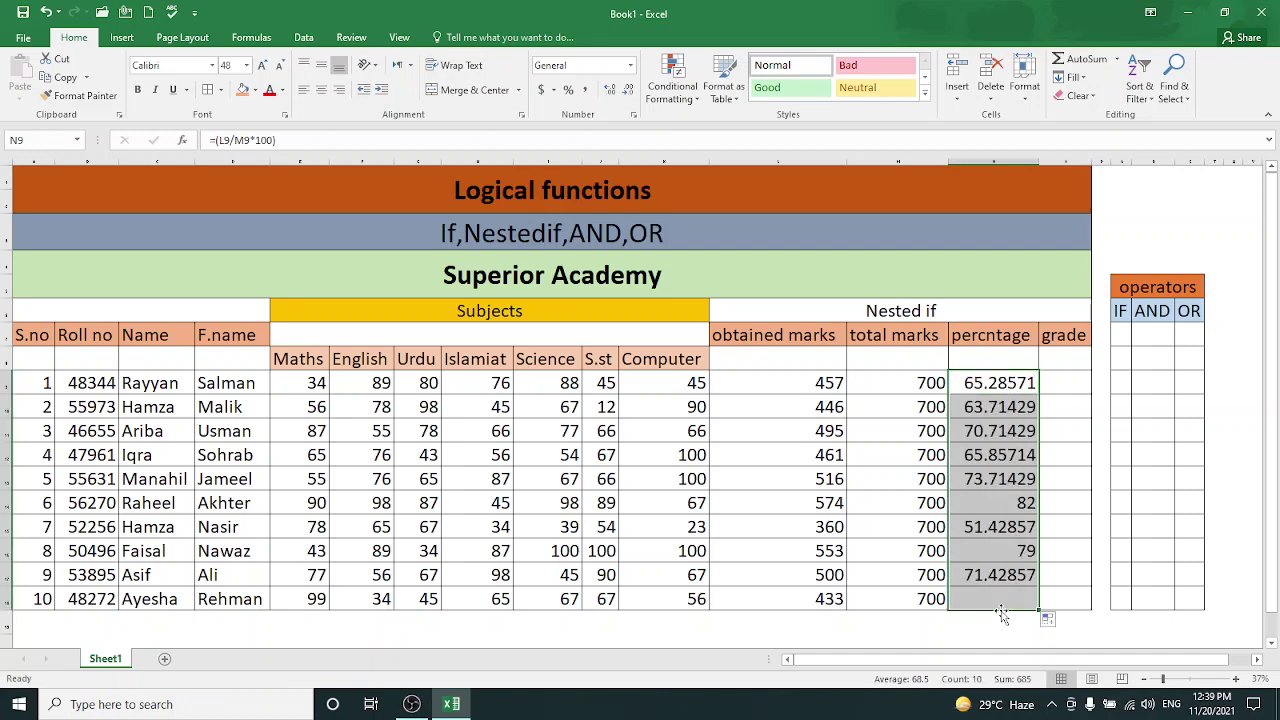
pyautogui.click(1059, 387)
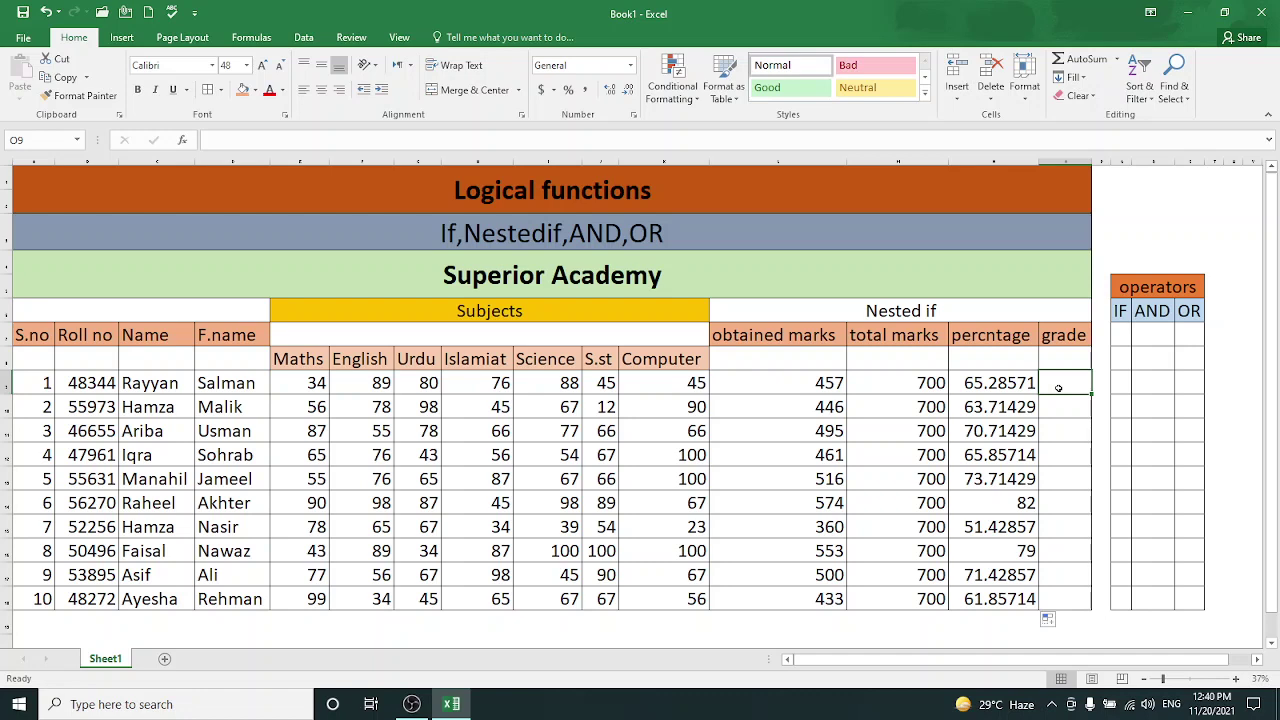
# Step: Begin O9's nested IF with A+ for N9>=80 and A for N9>=70
pyautogui.write('=if')
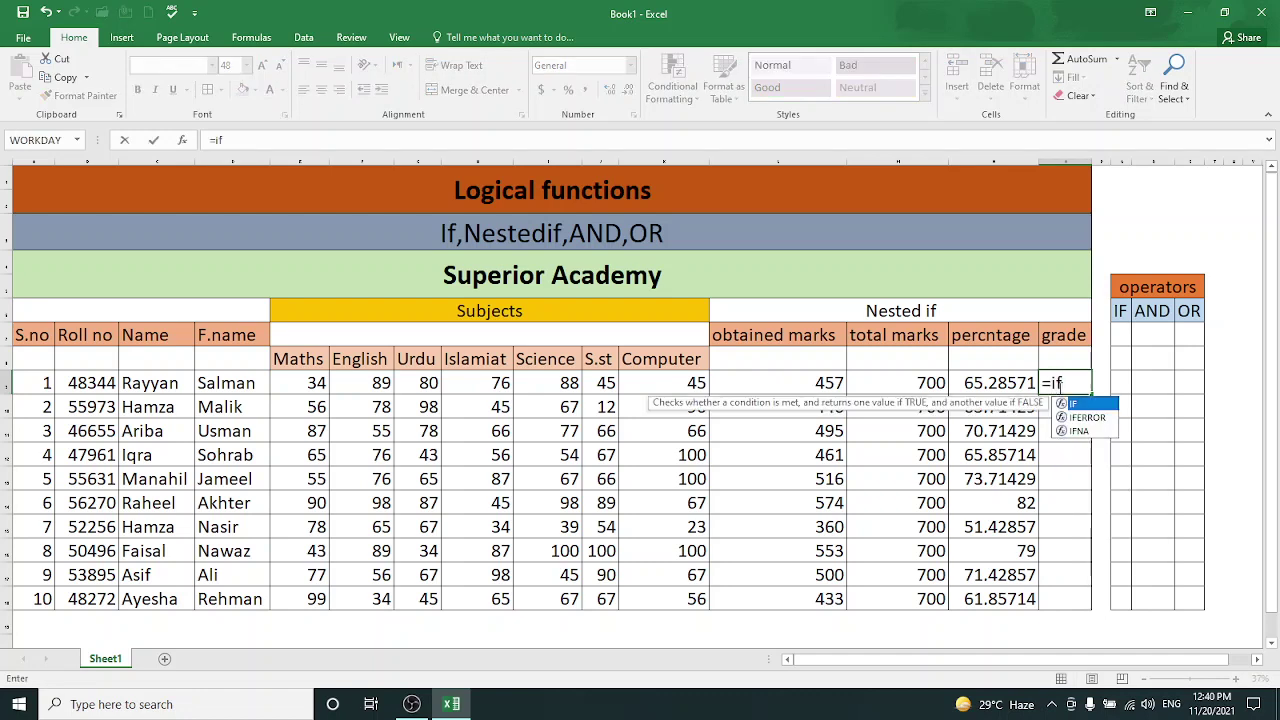
pyautogui.write('(')
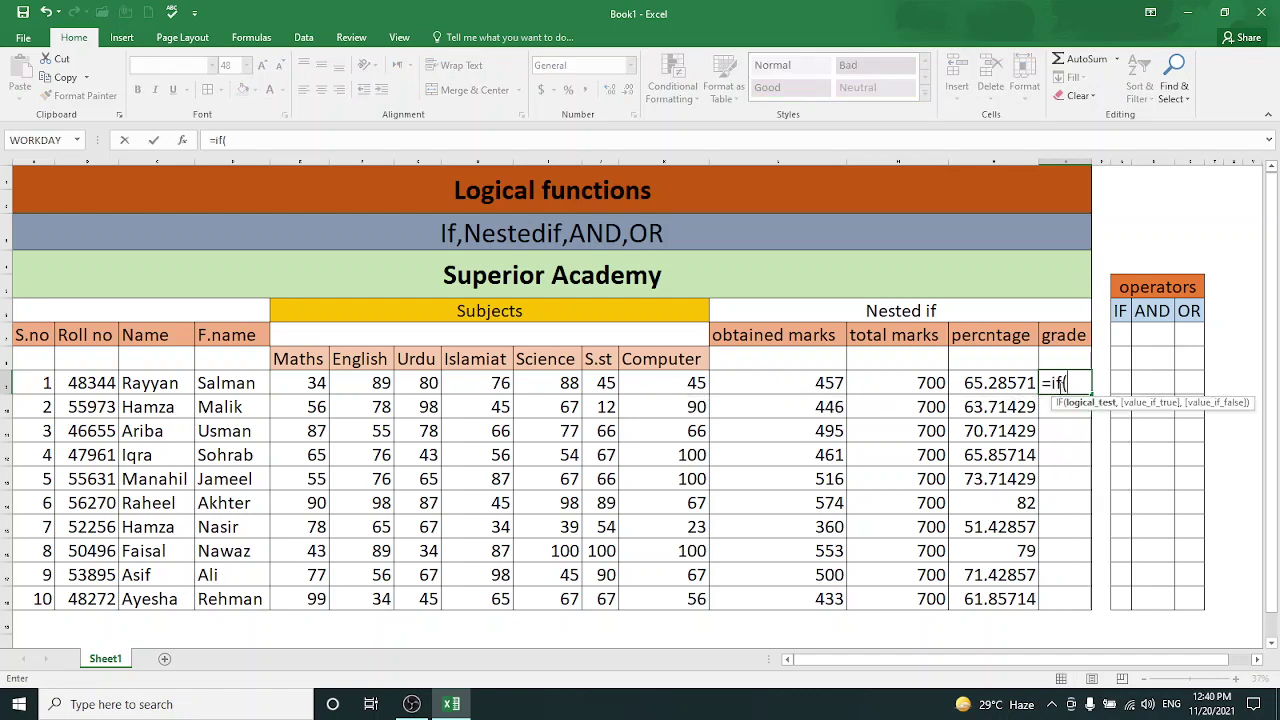
pyautogui.click(1001, 383)
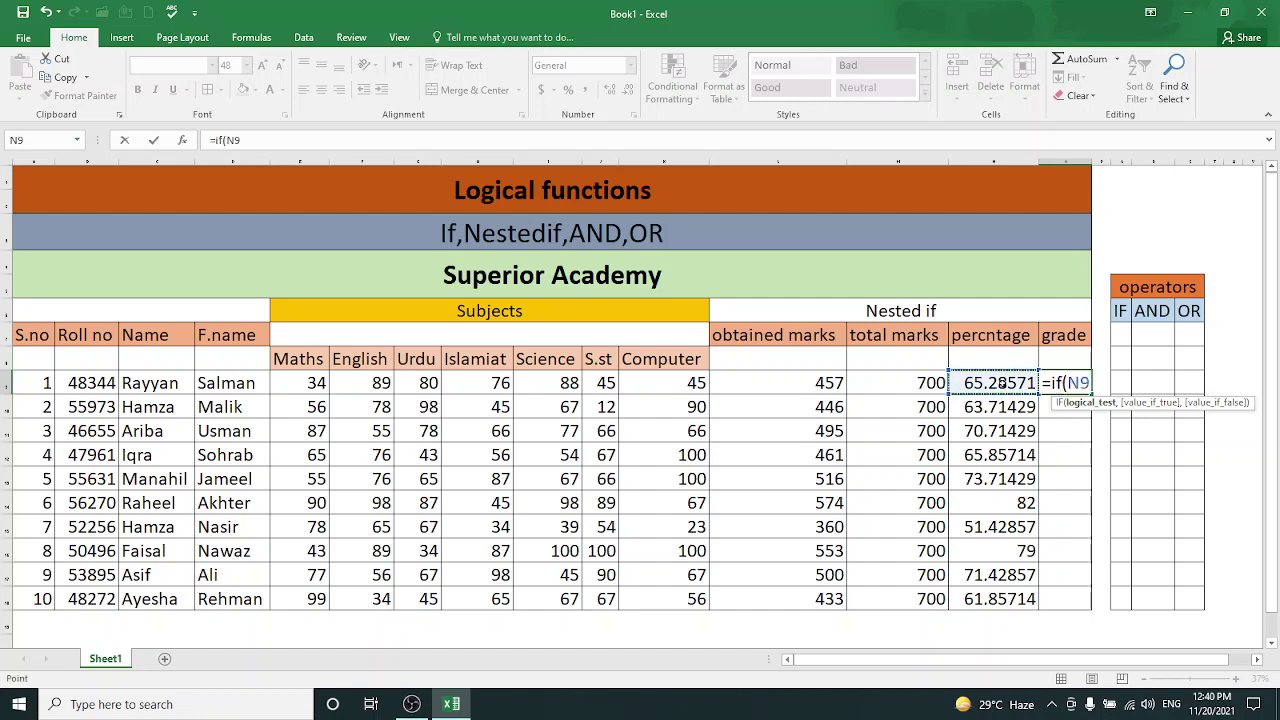
pyautogui.write('>')
pyautogui.write('=8')
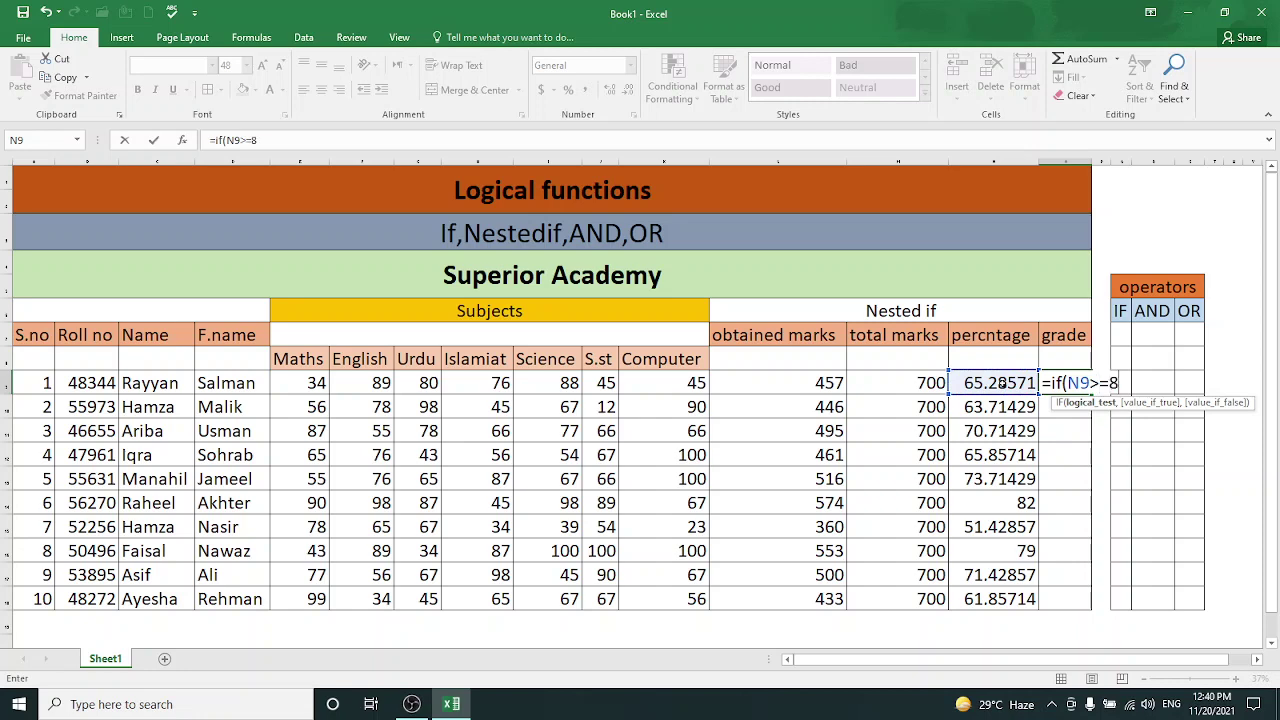
pyautogui.write('0')
pyautogui.write(',"')
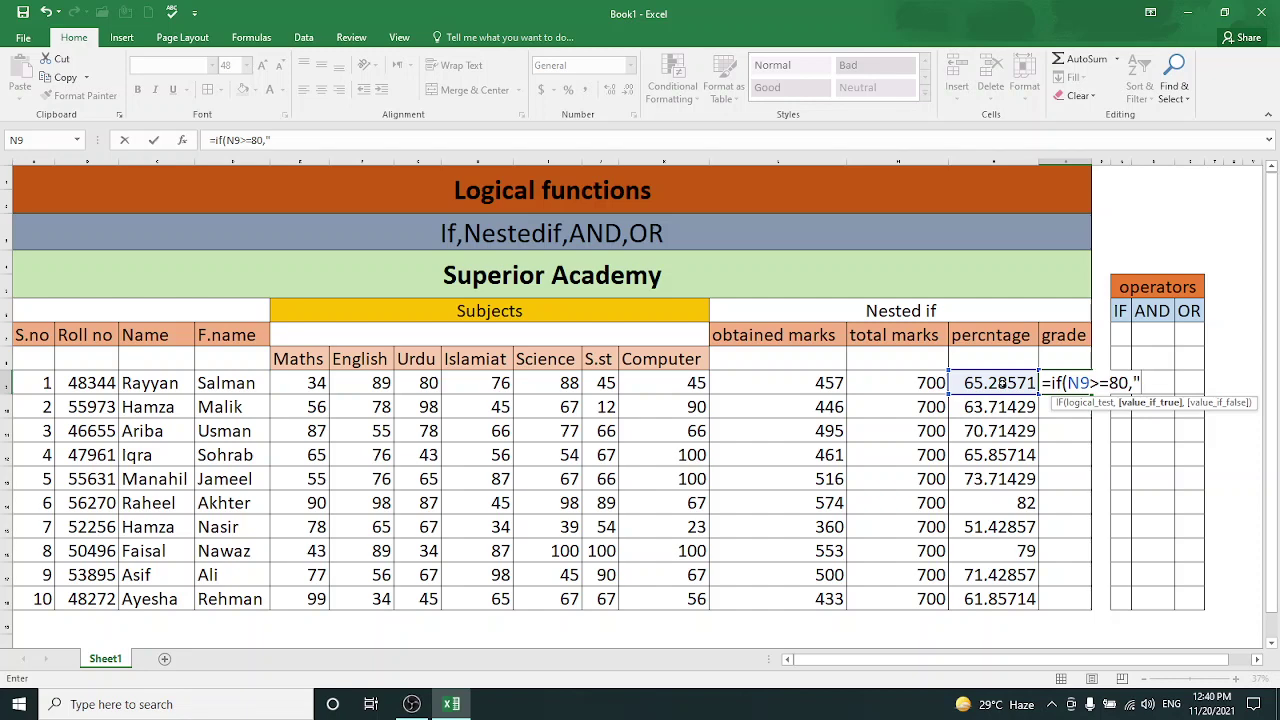
pyautogui.write('A+')
pyautogui.write('"')
pyautogui.write(',if')
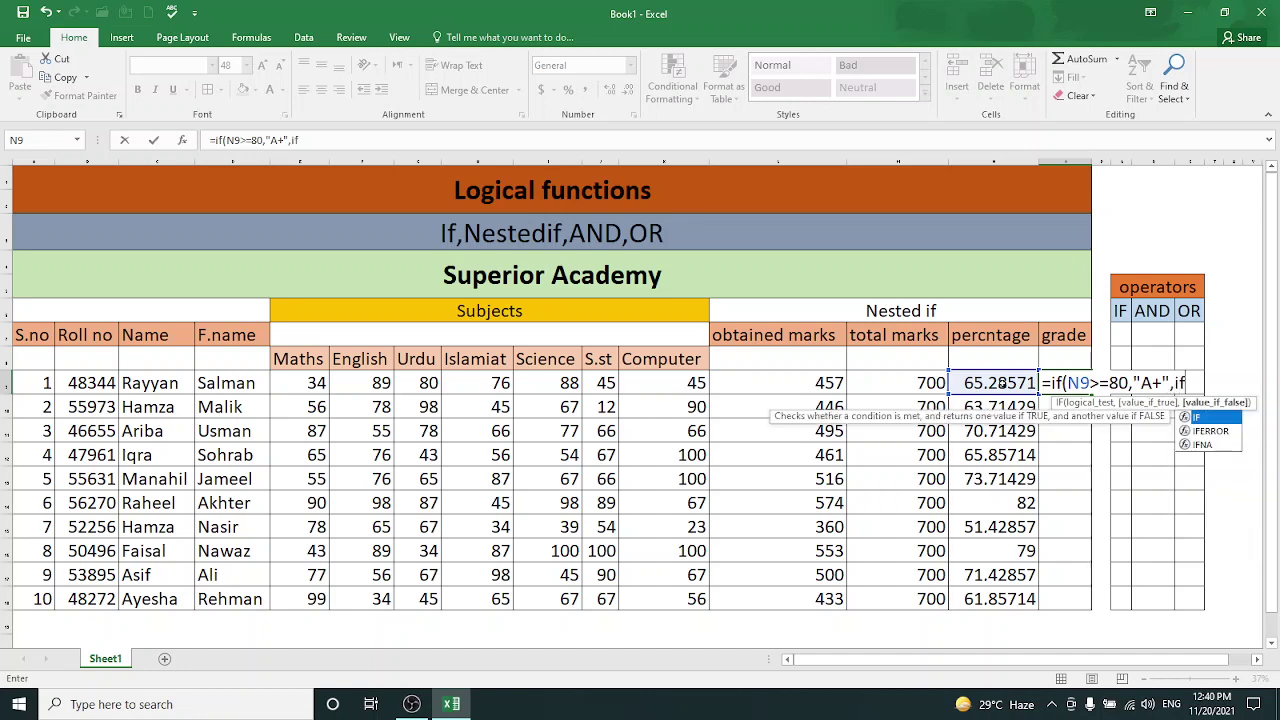
pyautogui.write('(')
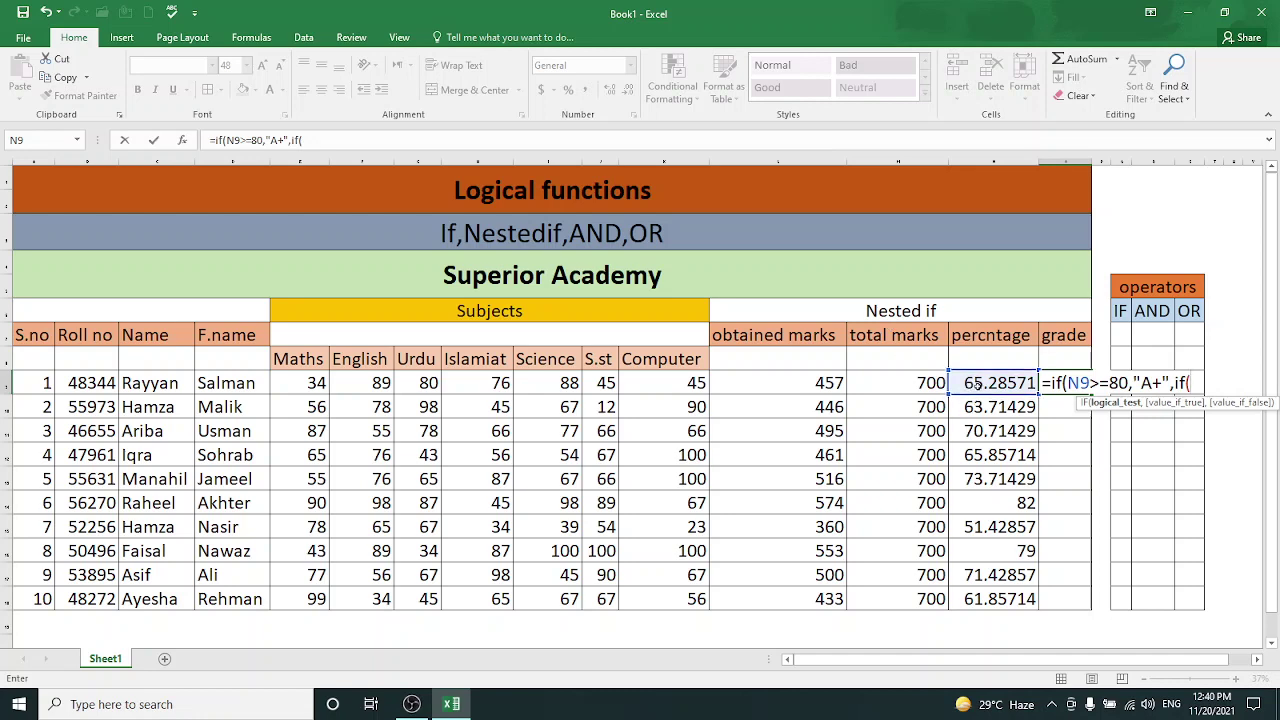
pyautogui.click(977, 384)
pyautogui.write('>')
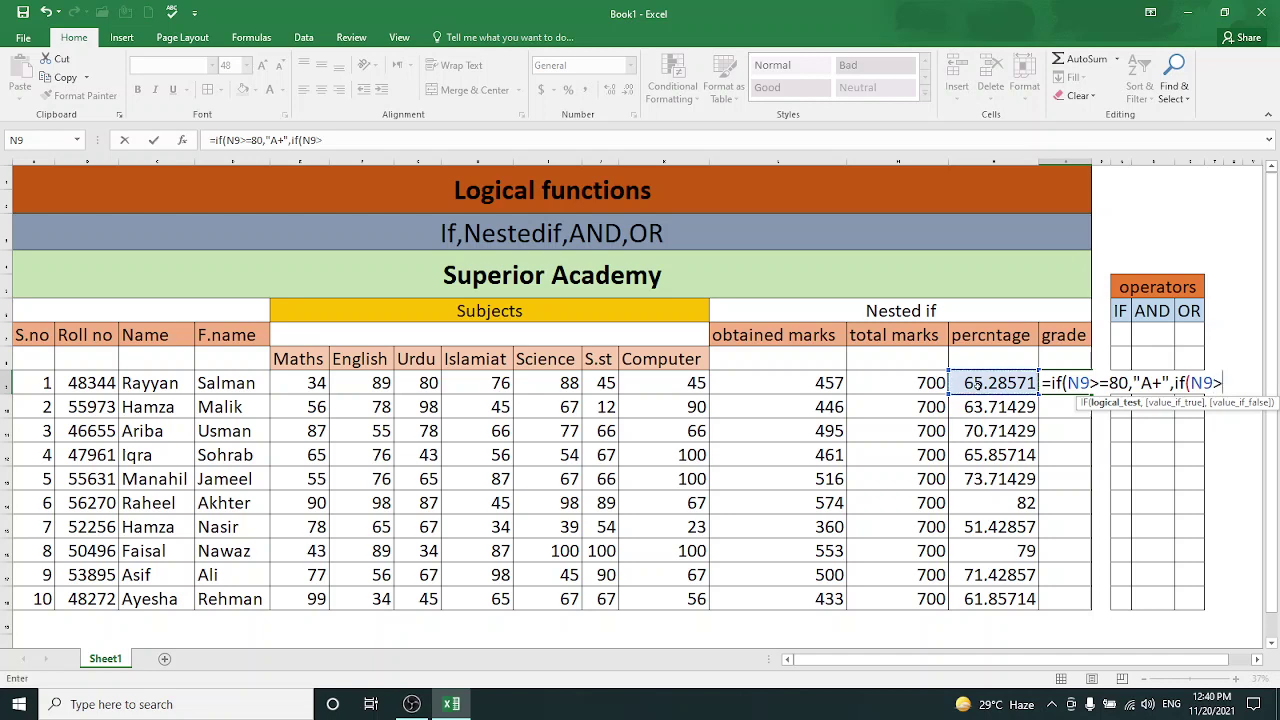
pyautogui.write('=7')
pyautogui.write('0')
pyautogui.write(',"A')
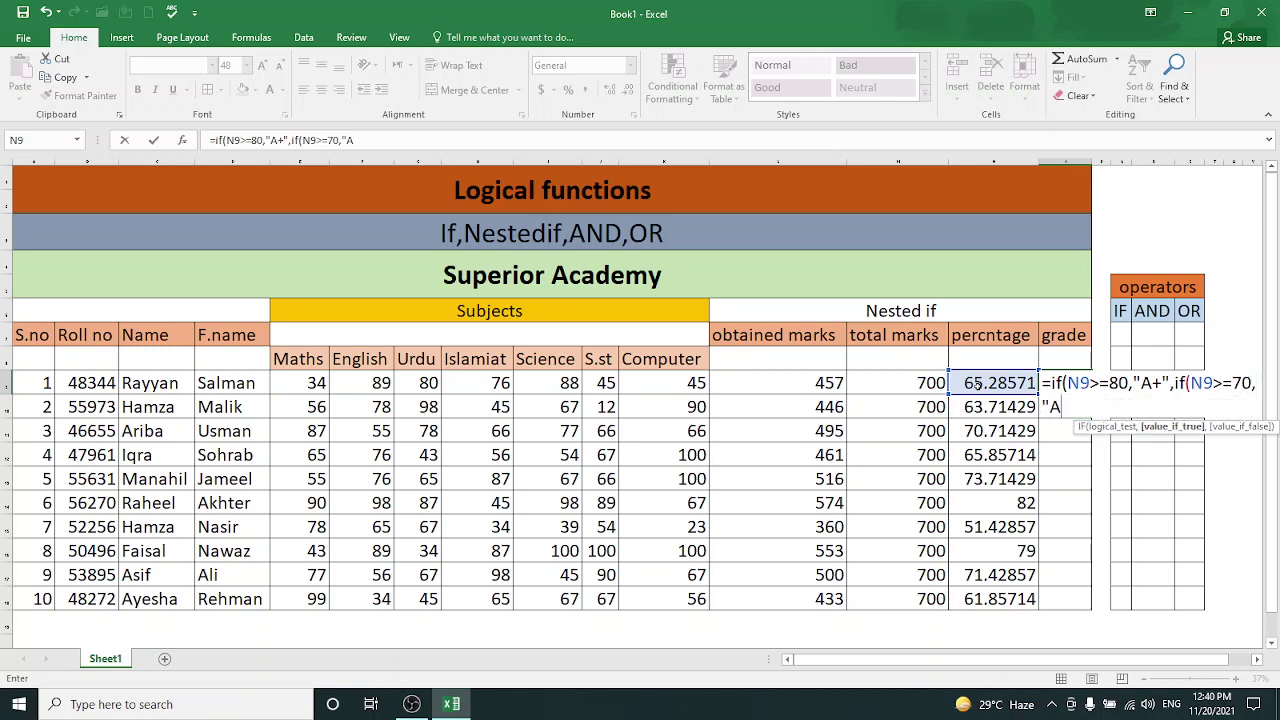
pyautogui.write('"')
pyautogui.write(',if')
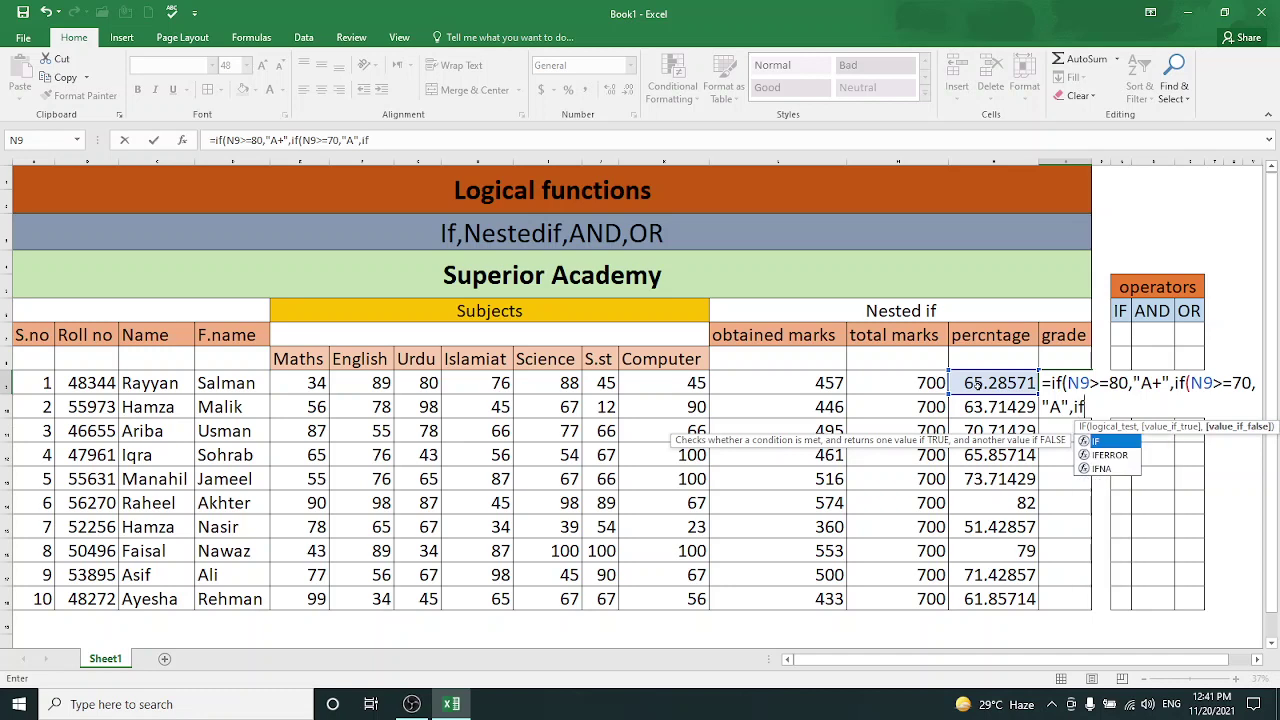
pyautogui.write('(')
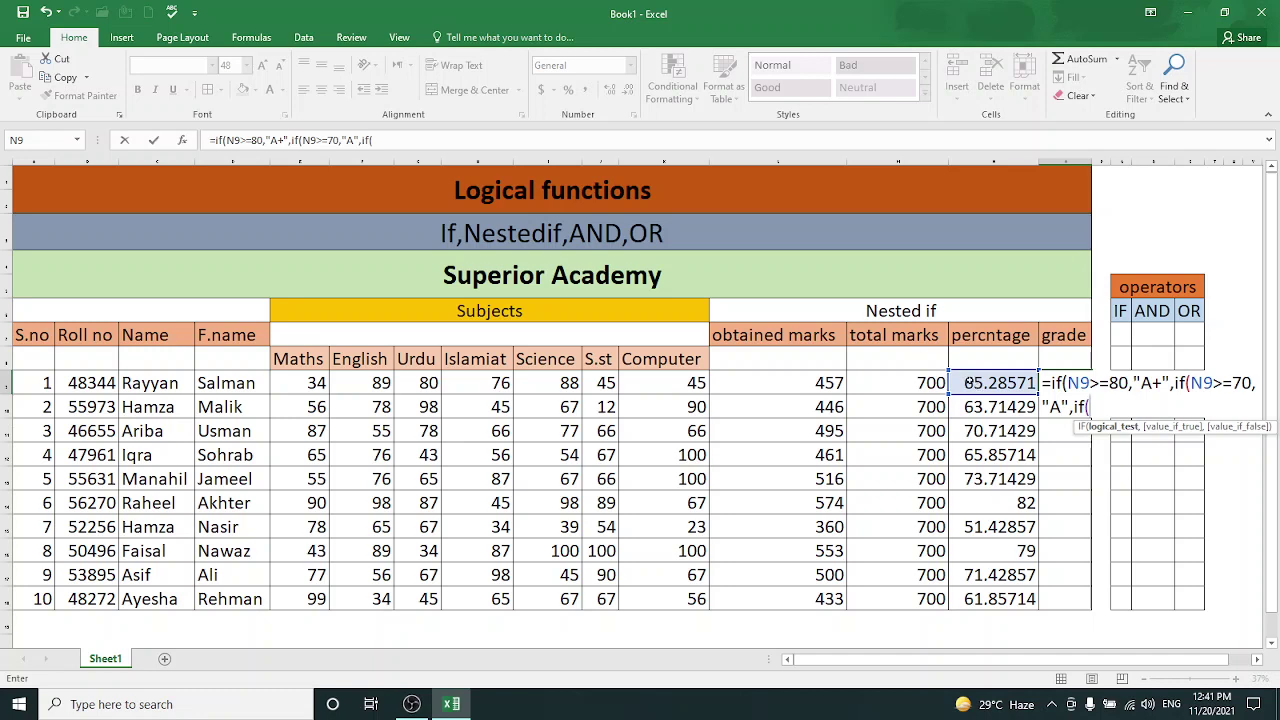
# Step: Extend the O9 formula with B at 60, C at 50, F below 50, and close all parentheses
pyautogui.click(968, 383)
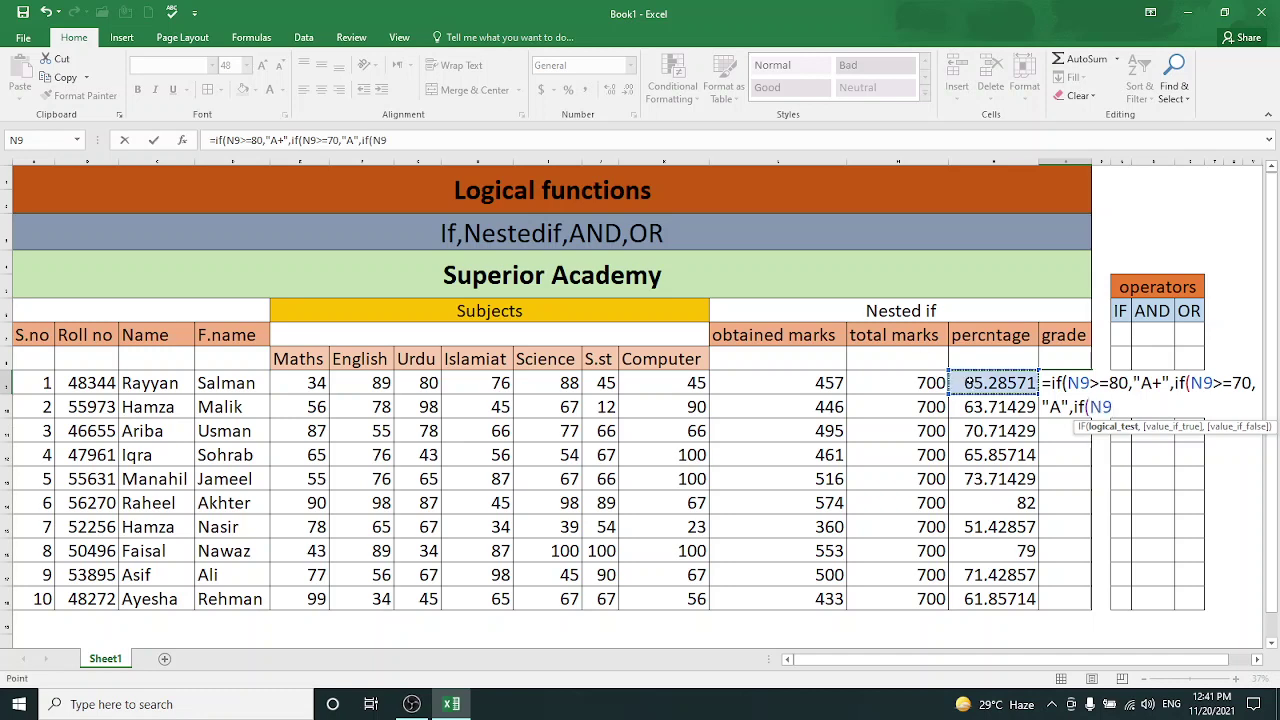
pyautogui.write('>=')
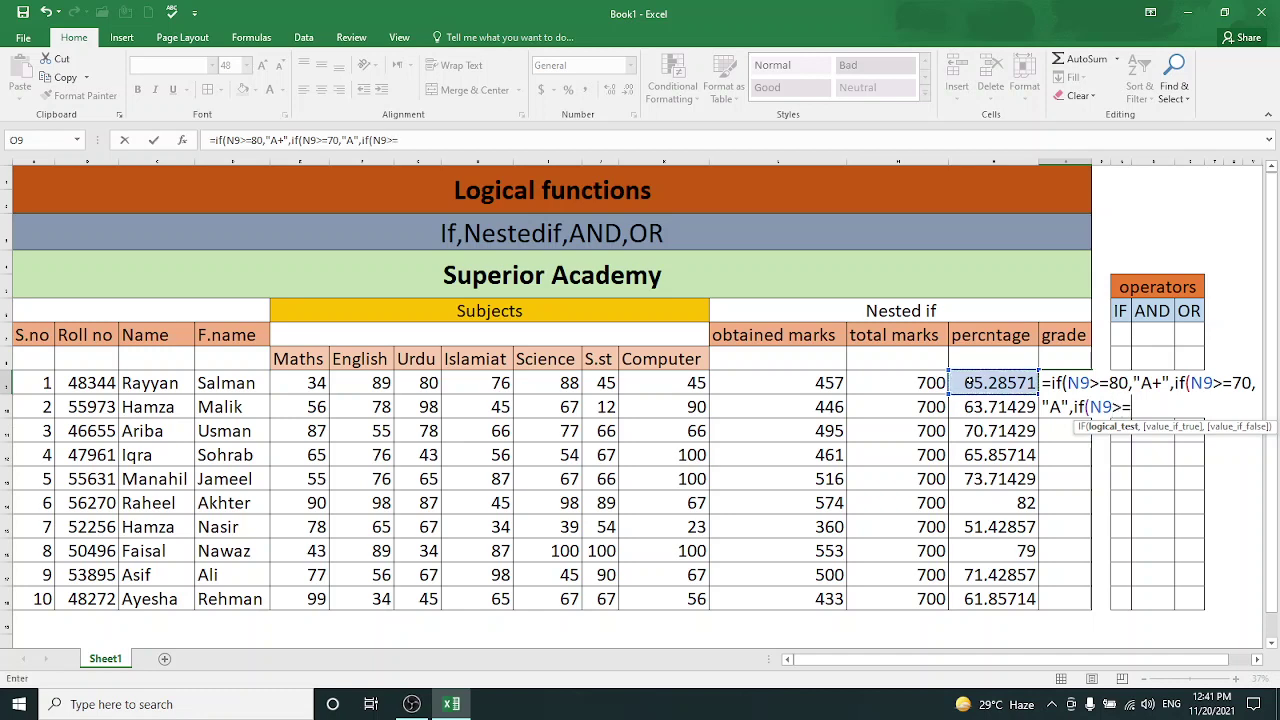
pyautogui.write('60')
pyautogui.write(',')
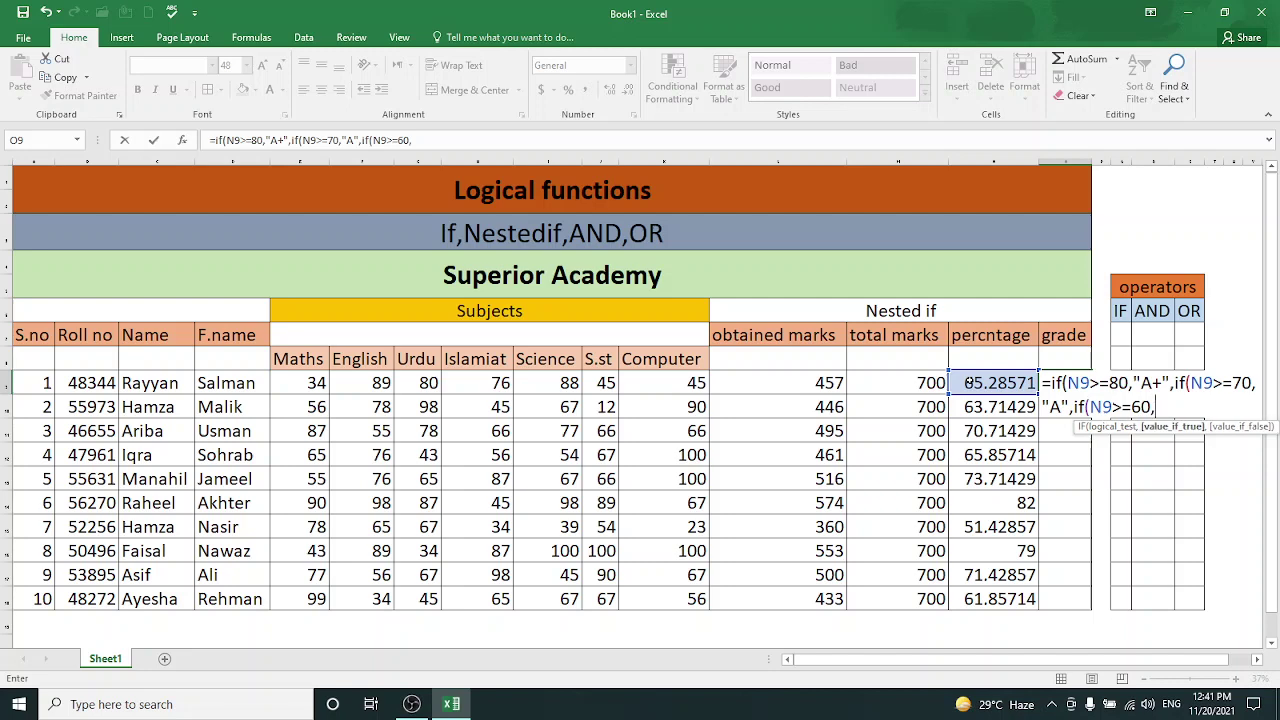
pyautogui.write('"')
pyautogui.write('B"')
pyautogui.write(',if')
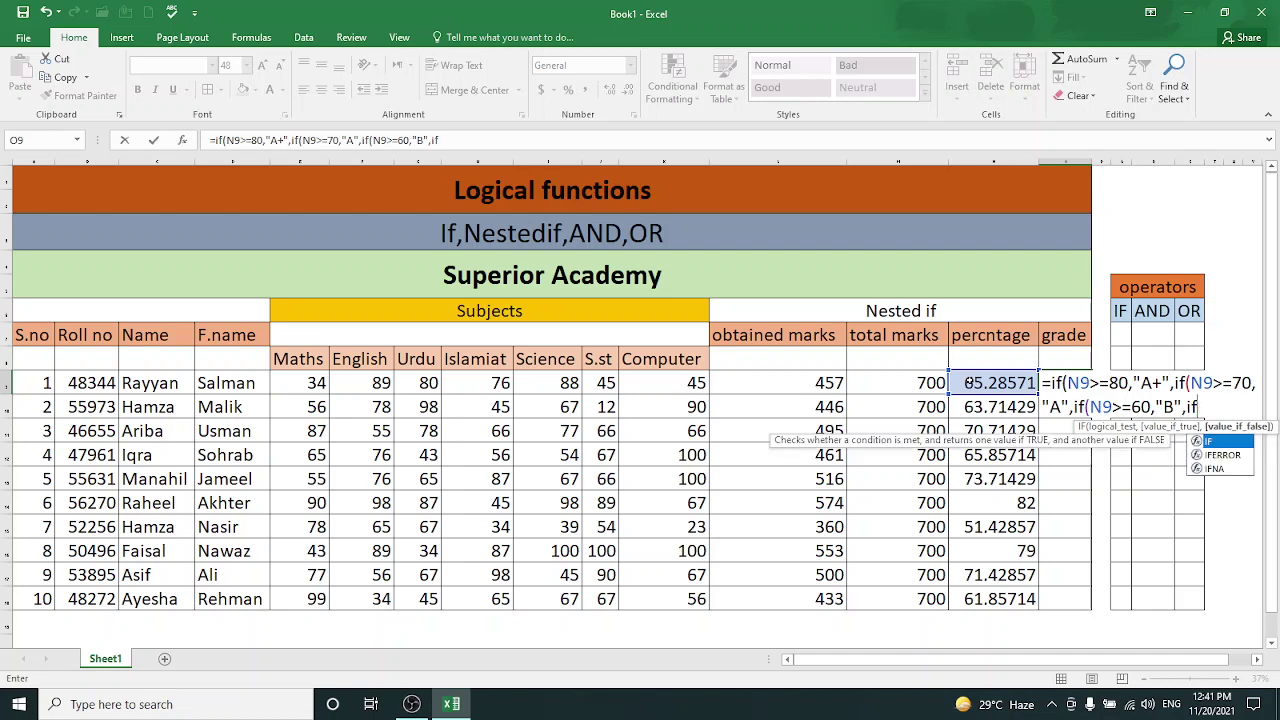
pyautogui.write('(')
pyautogui.click(969, 384)
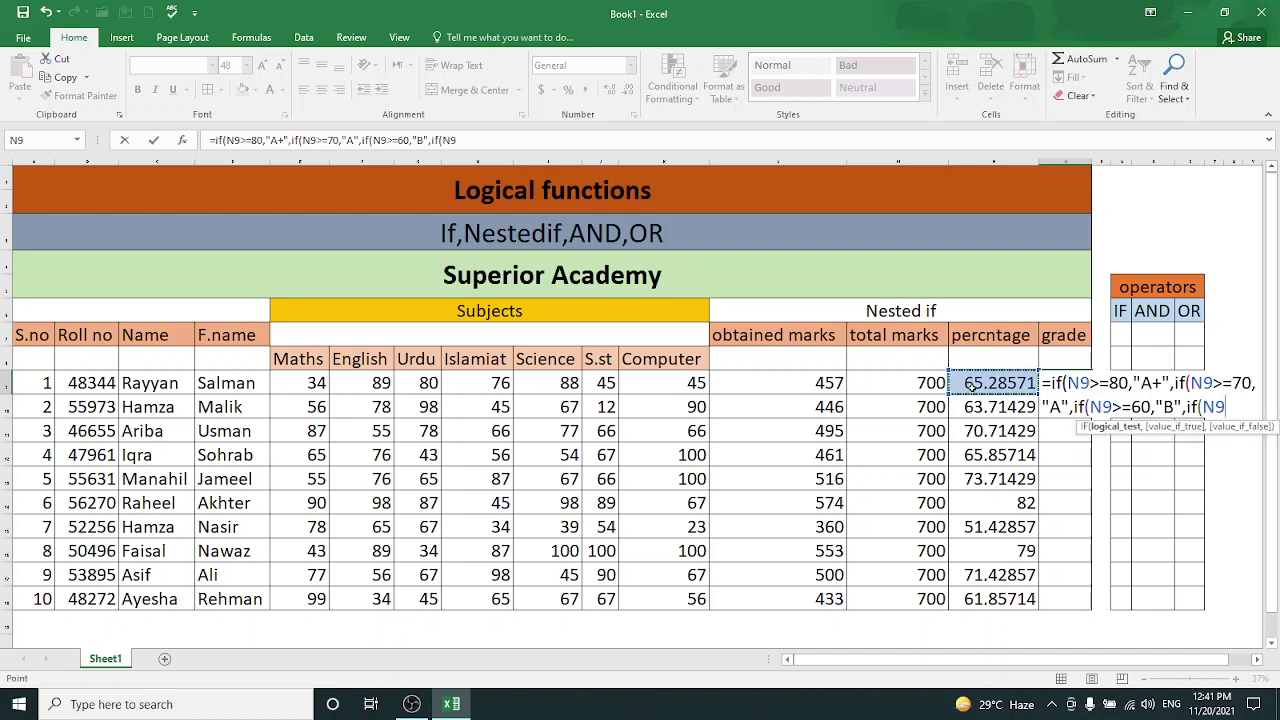
pyautogui.write('>=')
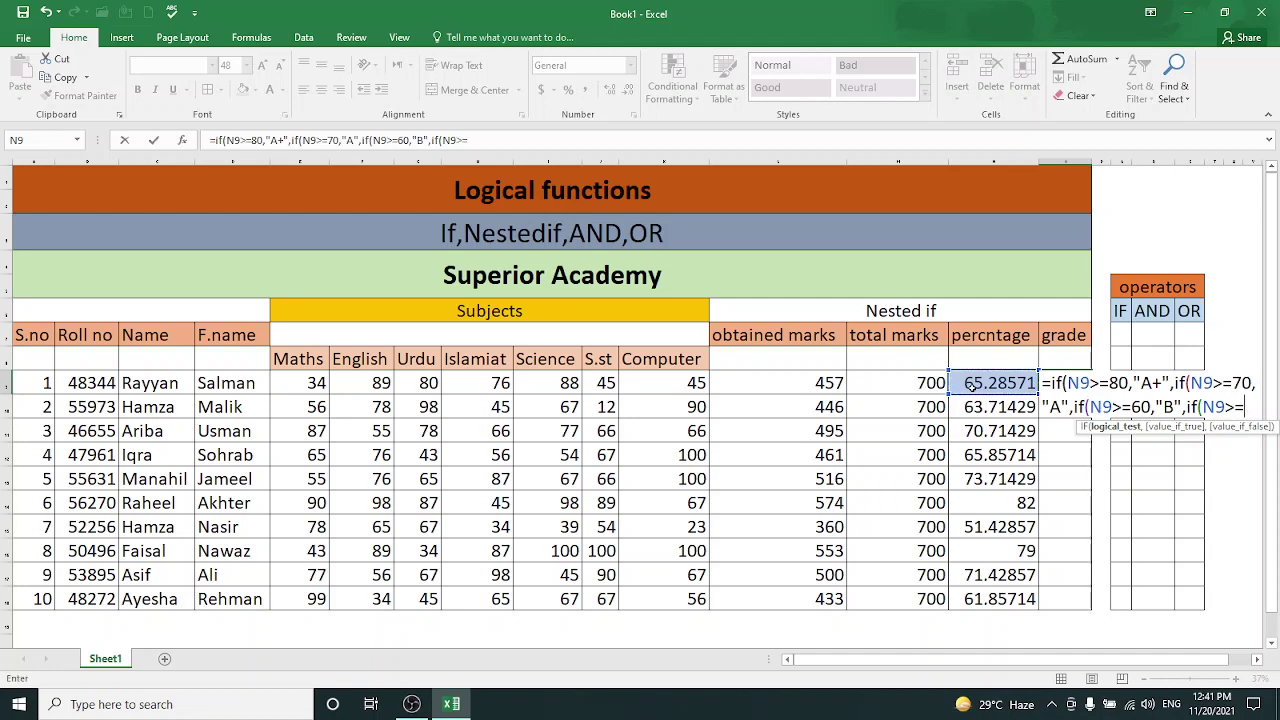
pyautogui.write('50,')
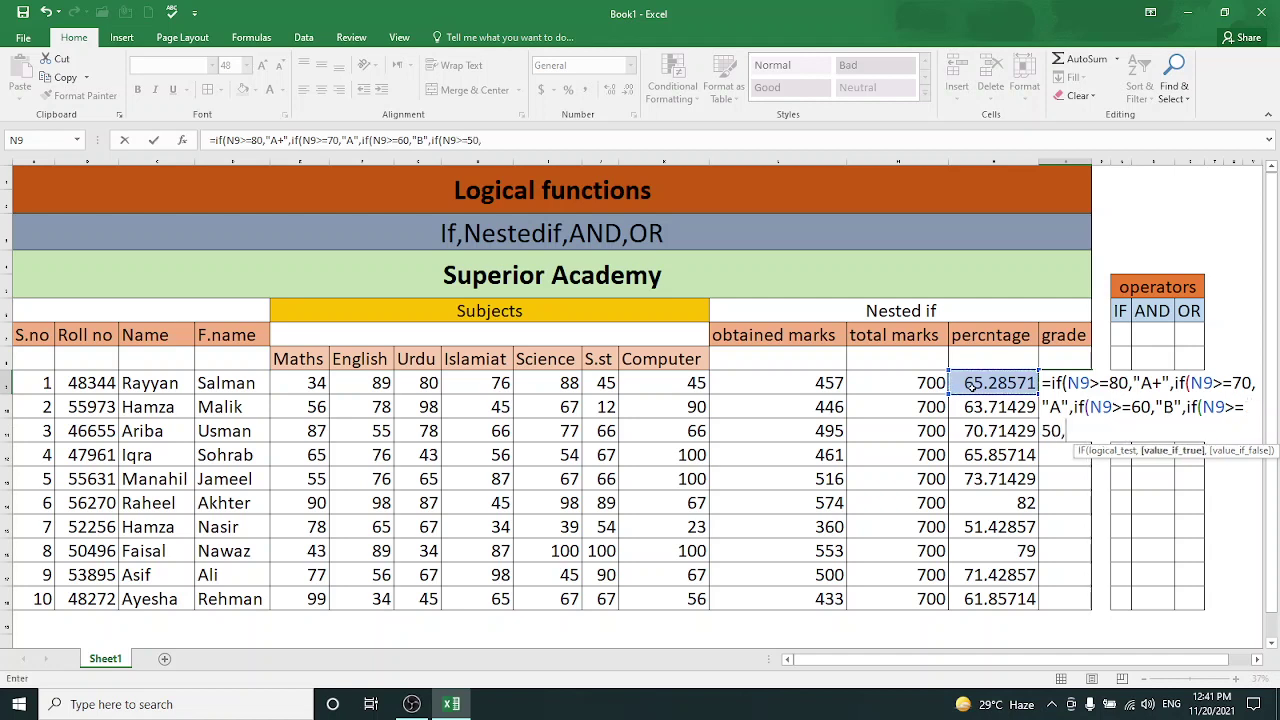
pyautogui.write('"')
pyautogui.write('C"')
pyautogui.write(',if(')
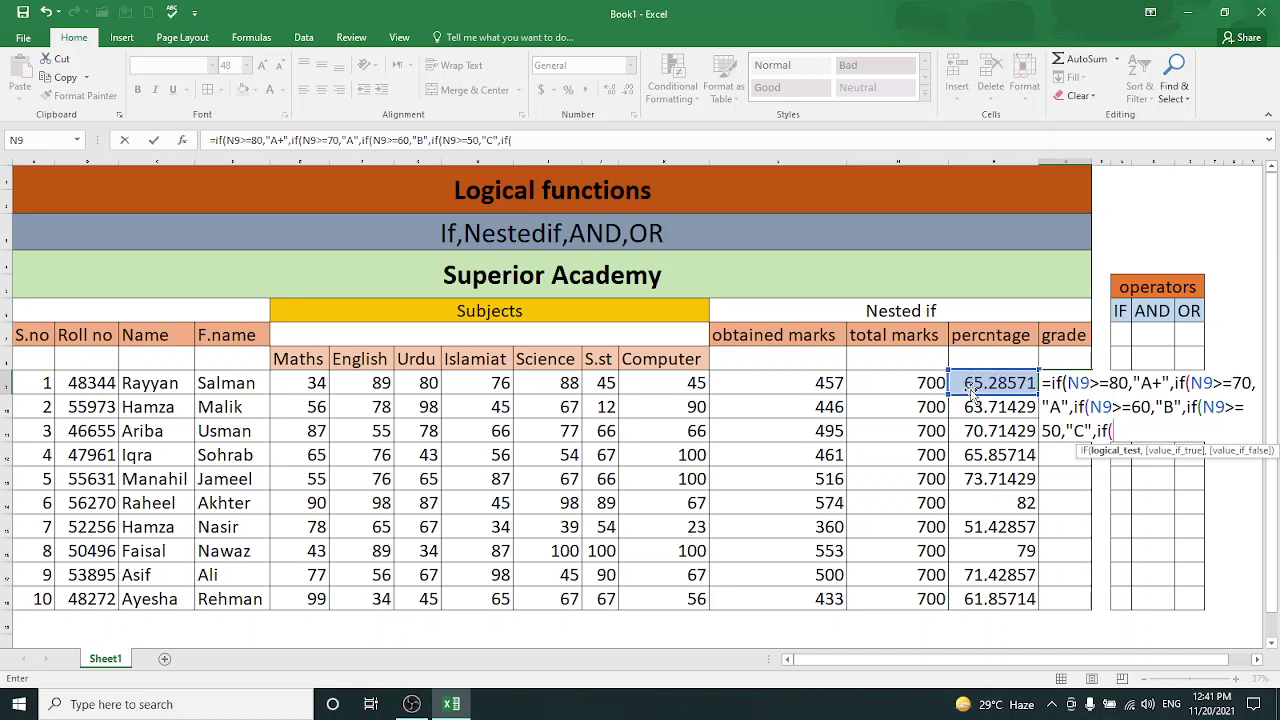
pyautogui.write('<')
pyautogui.write('50')
pyautogui.press('BackSpace')
pyautogui.press('BackSpace')
pyautogui.press('BackSpace')
pyautogui.click(970, 386)
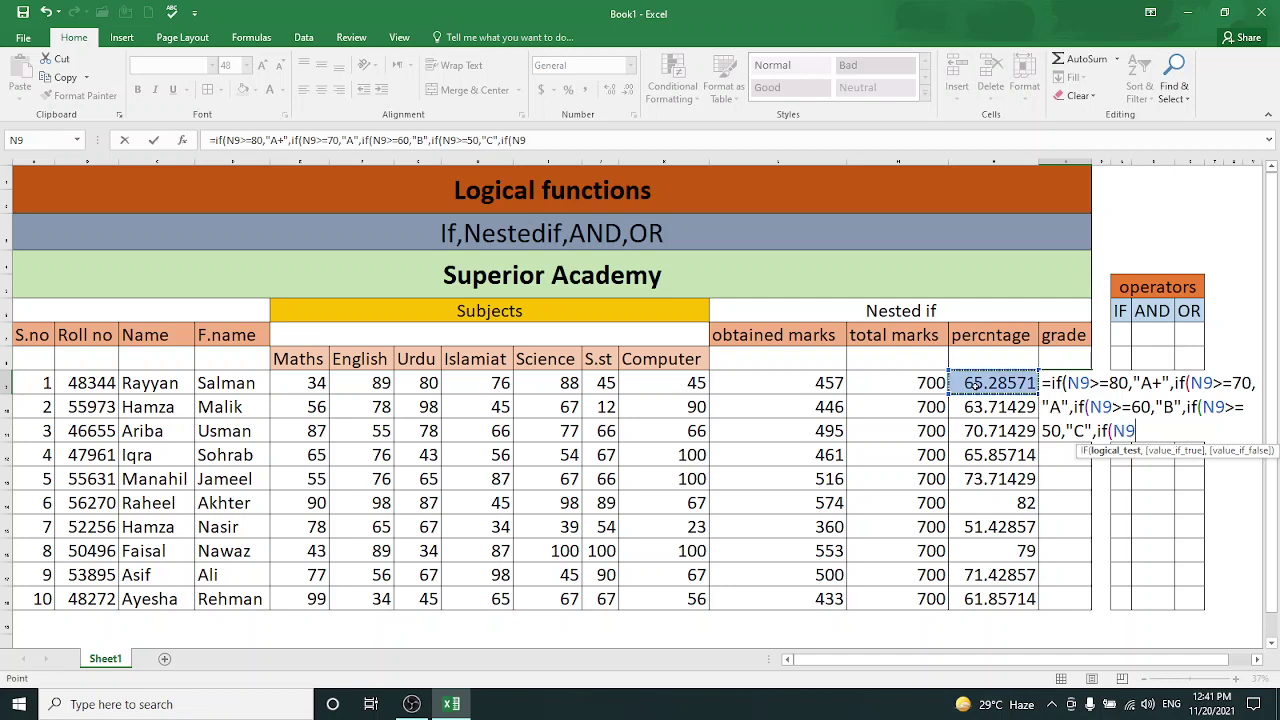
pyautogui.write('<')
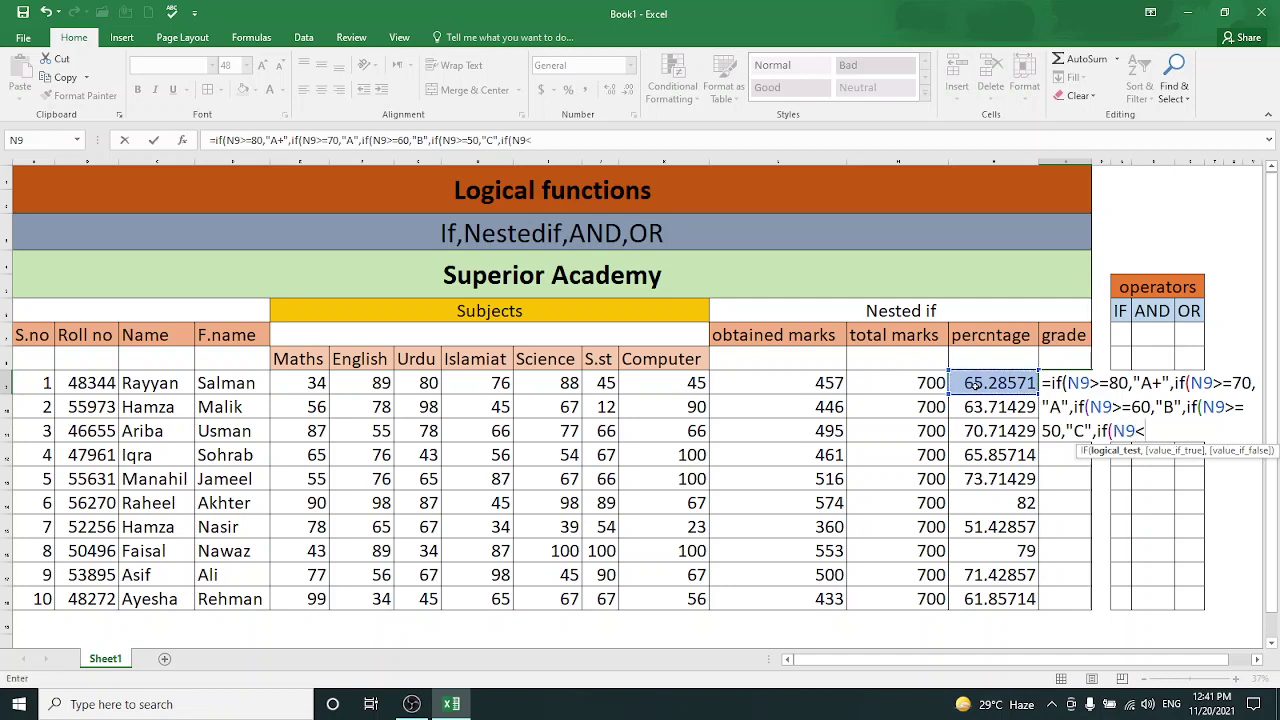
pyautogui.write('50,')
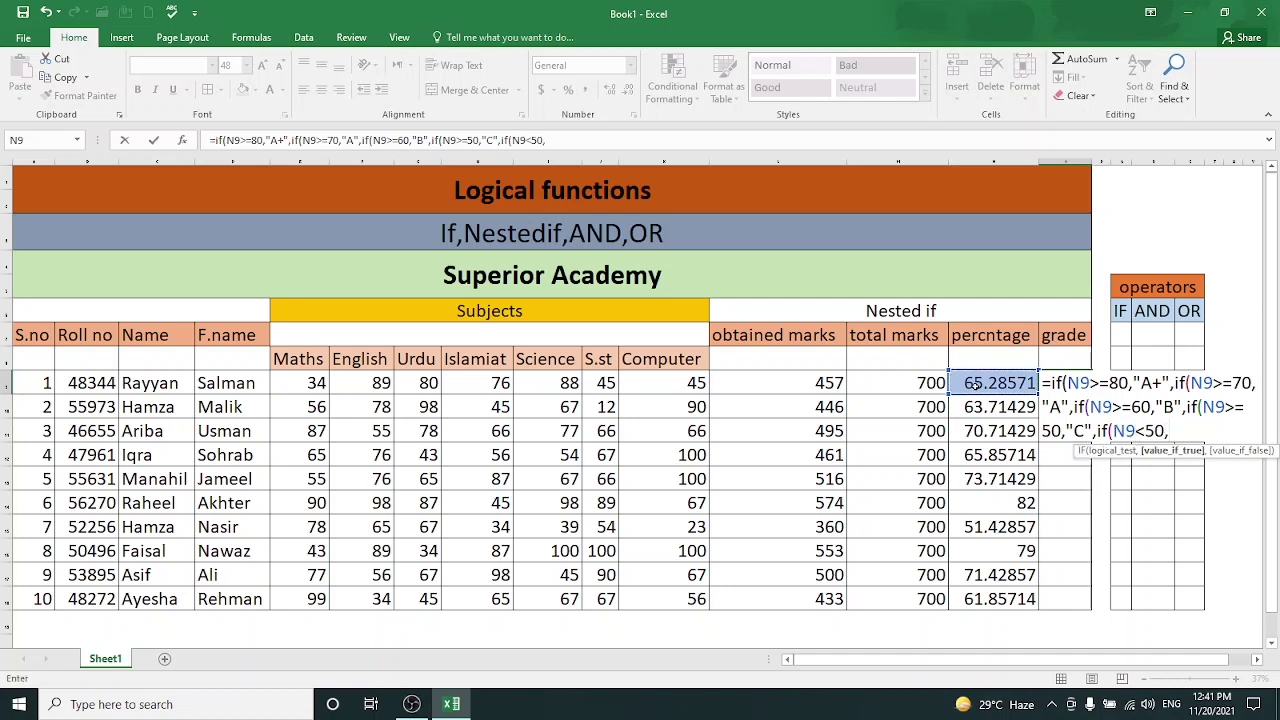
pyautogui.write('"')
pyautogui.write('f')
pyautogui.press('BackSpace')
pyautogui.write('F"')
pyautogui.write(')')
pyautogui.write('))')
pyautogui.write('))')
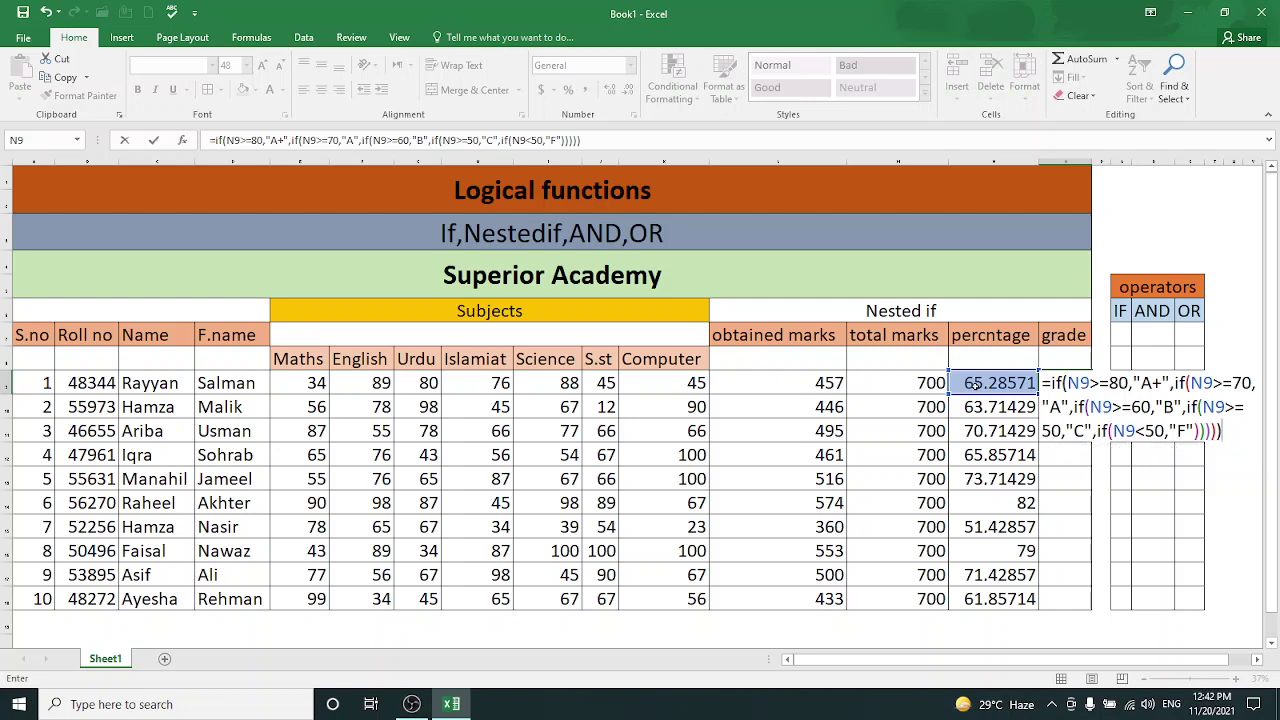
# Step: Commit the O9 grade formula and fill it down through the last student row
pyautogui.press('Return')
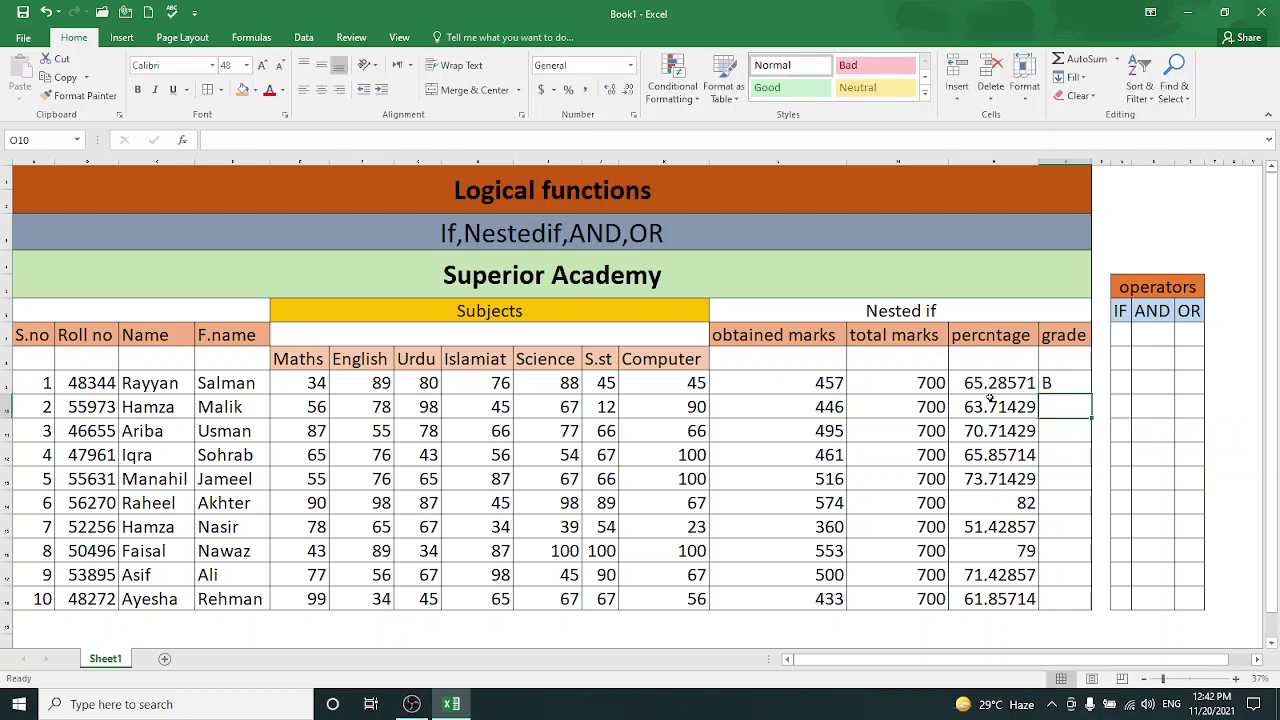
pyautogui.click(1060, 380)
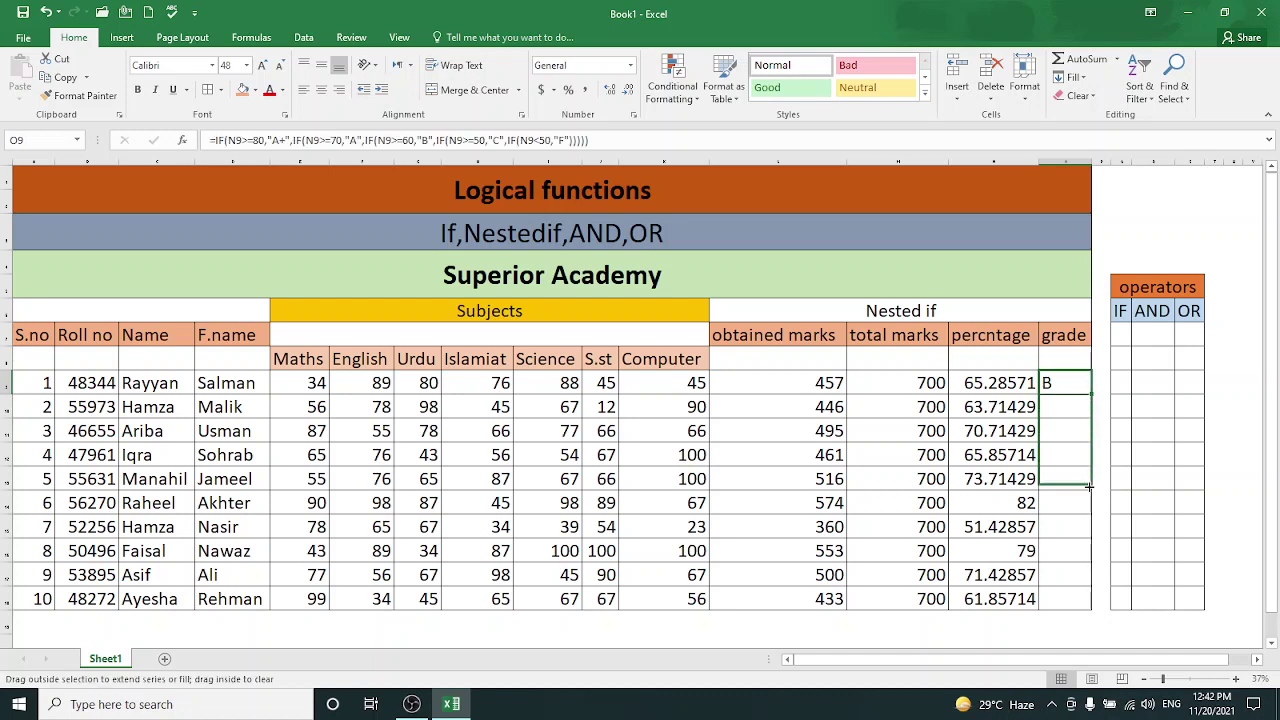
pyautogui.moveTo(1091, 394); pyautogui.dragTo(1085, 603)
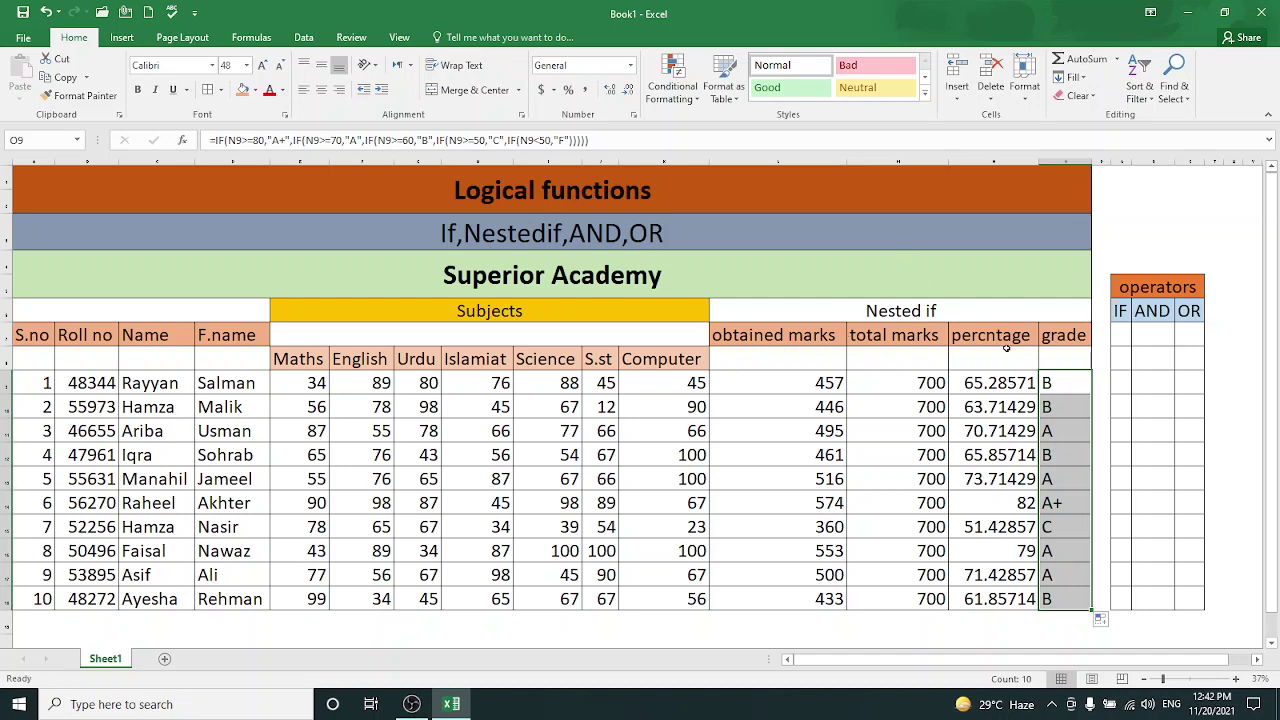
pyautogui.click(1121, 338)
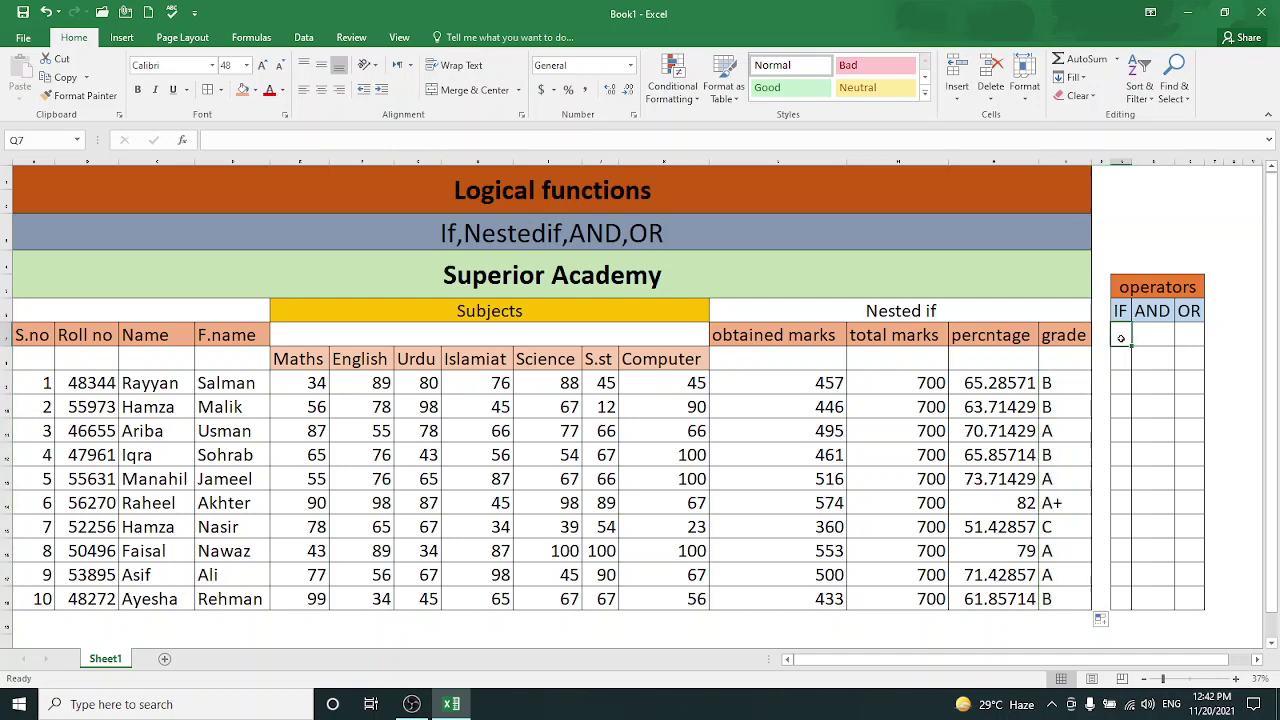
# Step: Enter =IF(N9>80,"EXCELLENT","WORK HARD") as the first remark under IF
pyautogui.write('=')
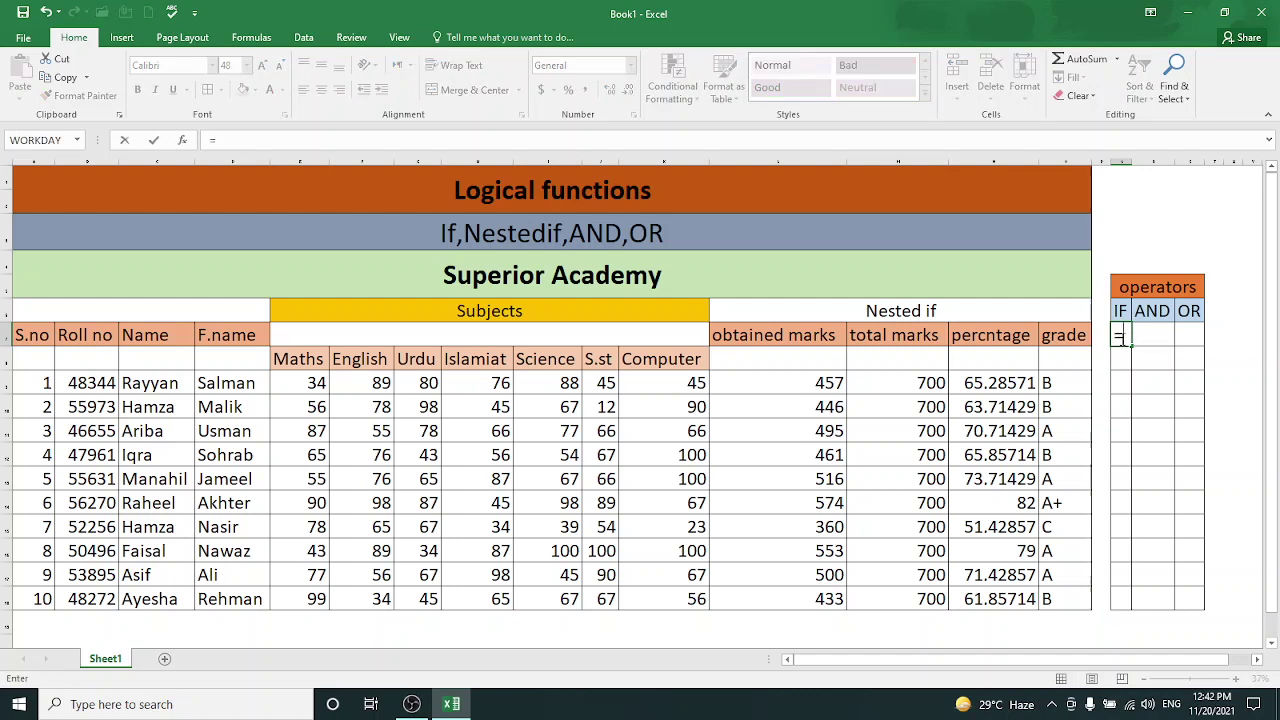
pyautogui.write('if(')
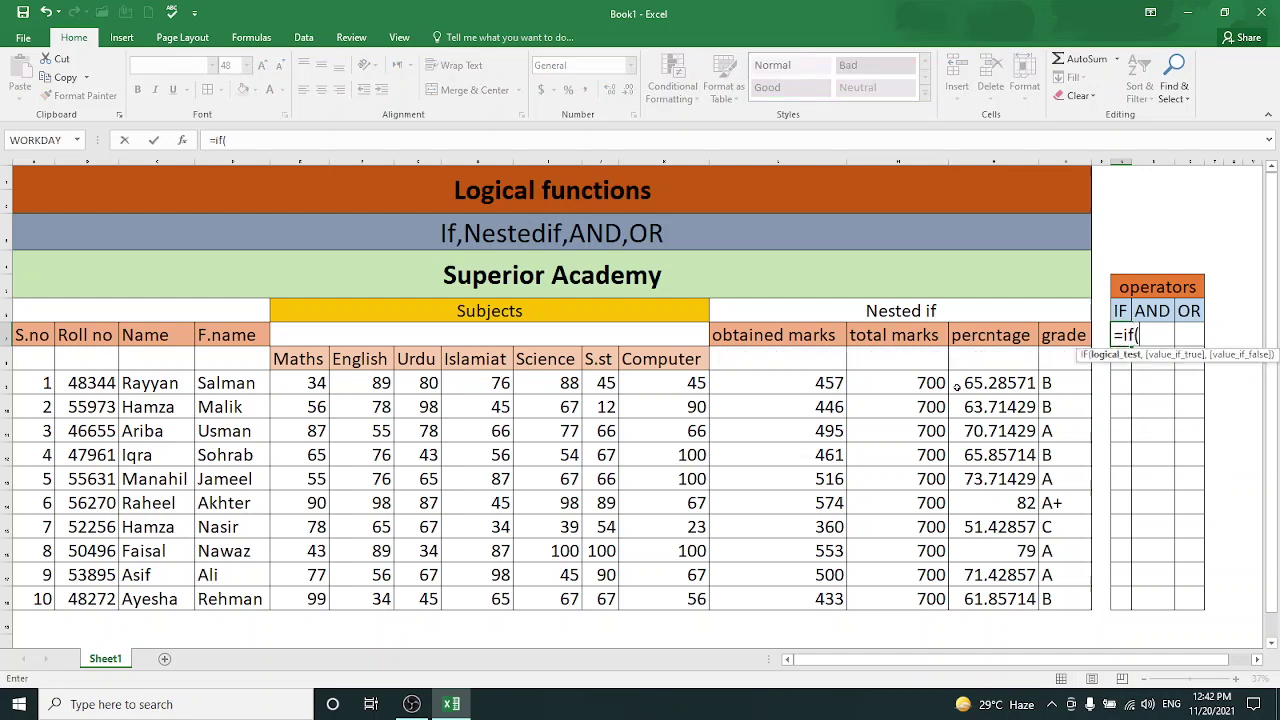
pyautogui.click(970, 383)
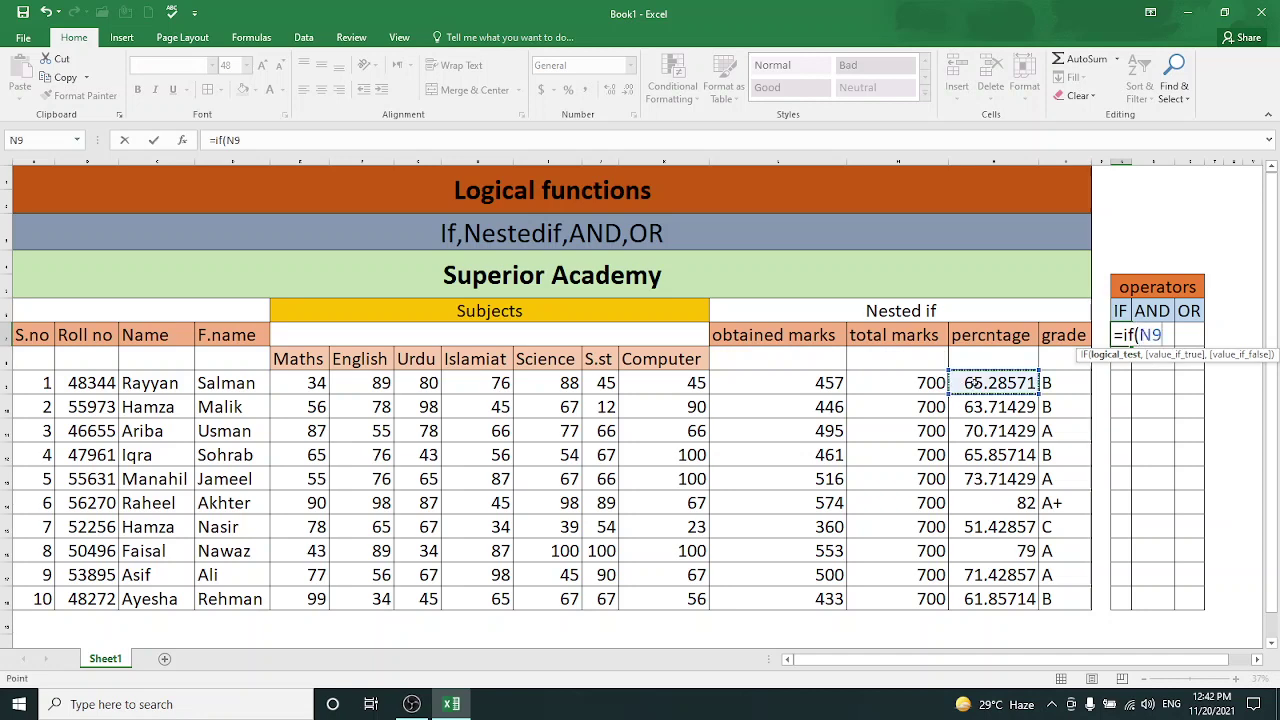
pyautogui.write('>')
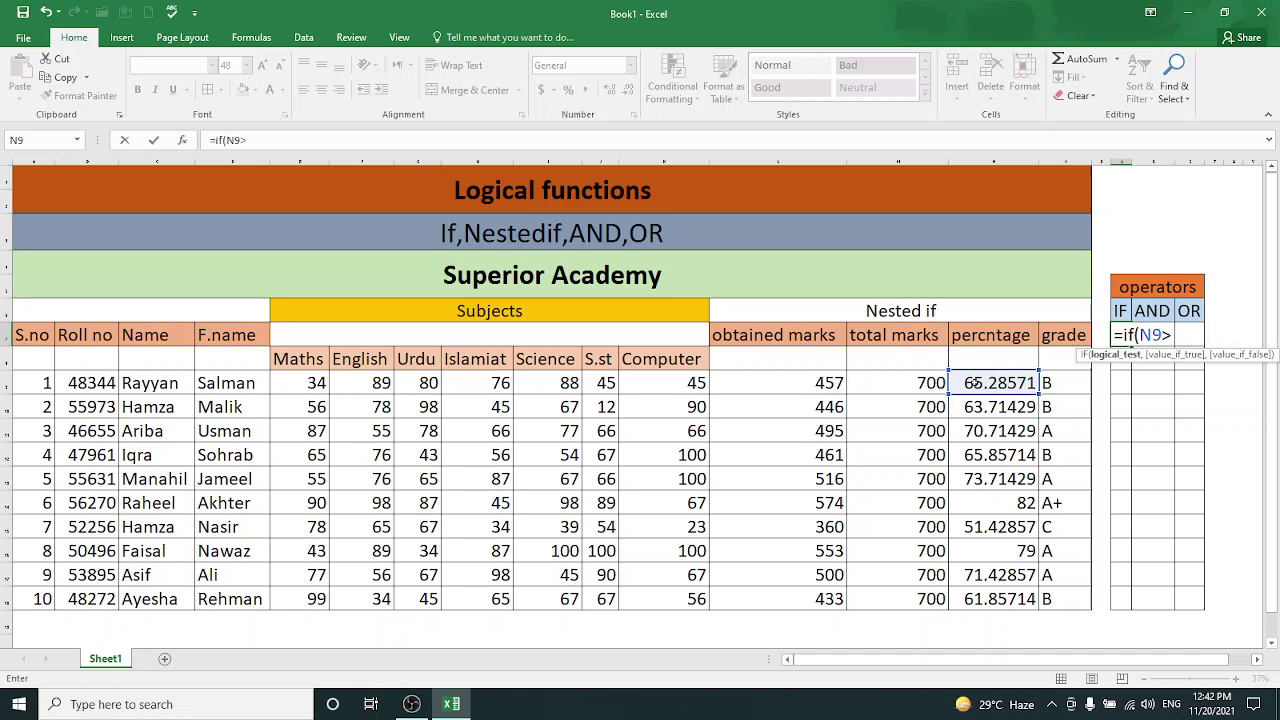
pyautogui.write('80')
pyautogui.write(',')
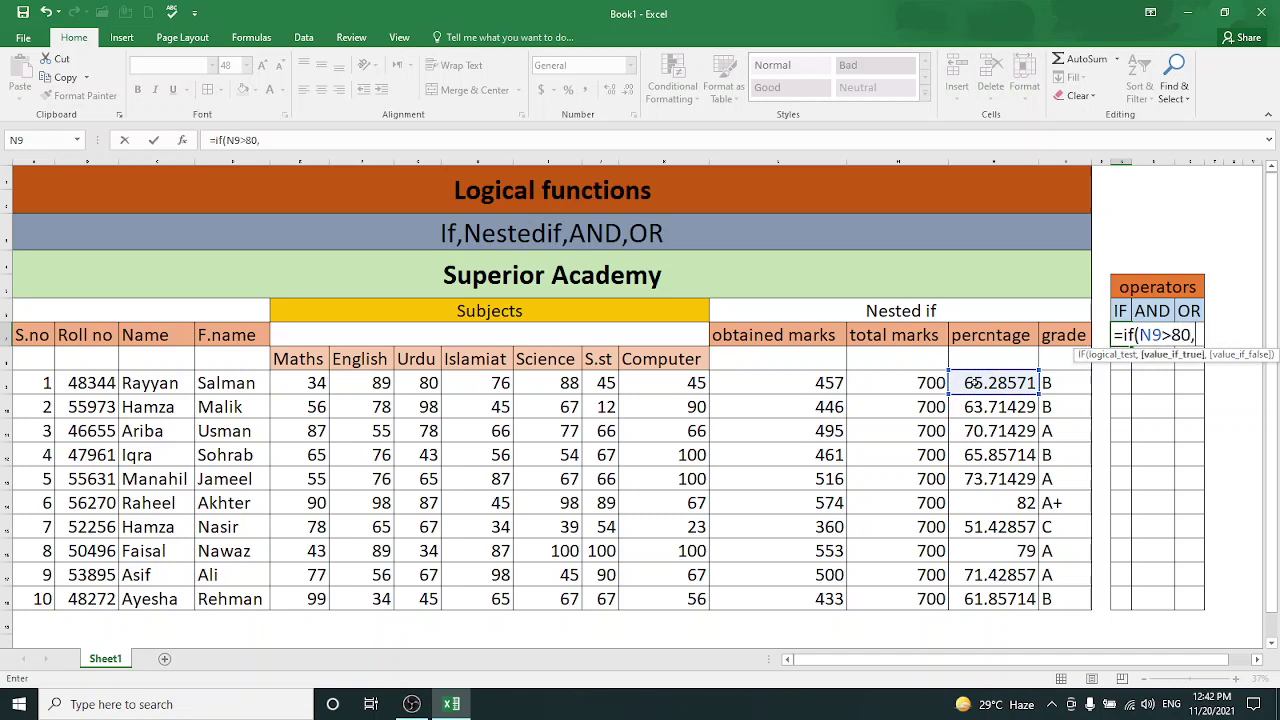
pyautogui.write('"')
pyautogui.write('pass')
pyautogui.write('",')
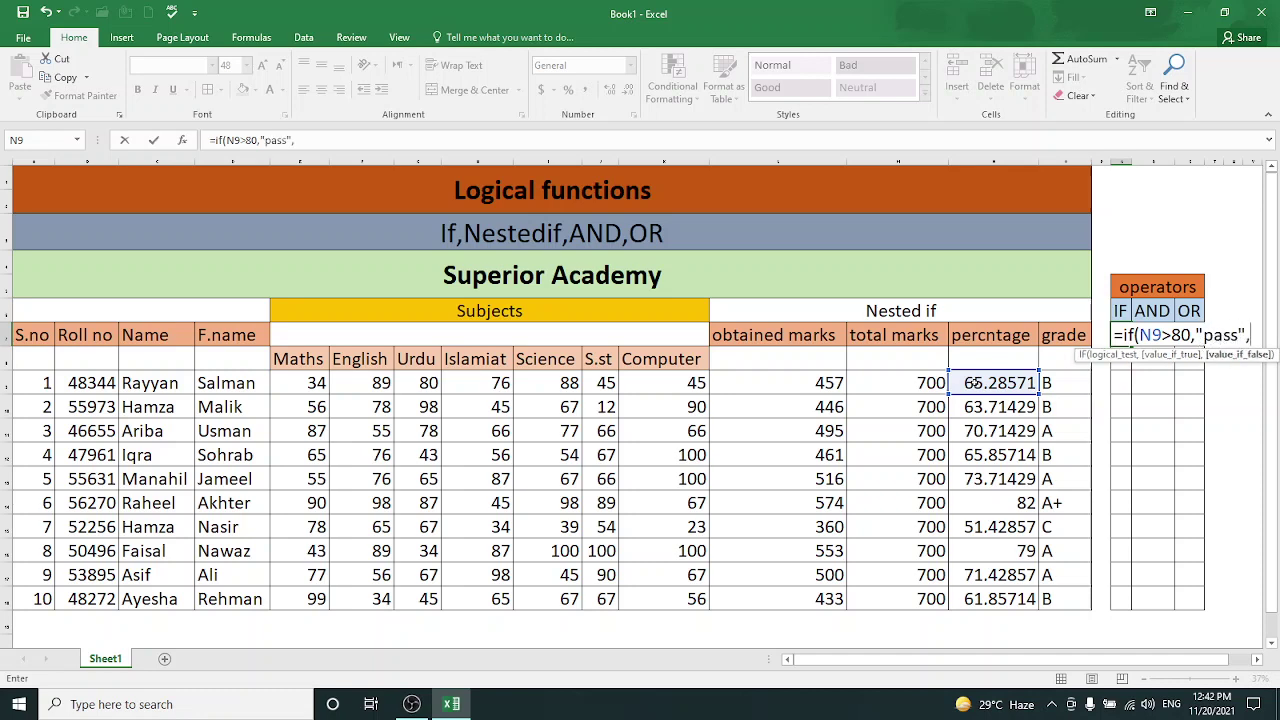
pyautogui.write('fa')
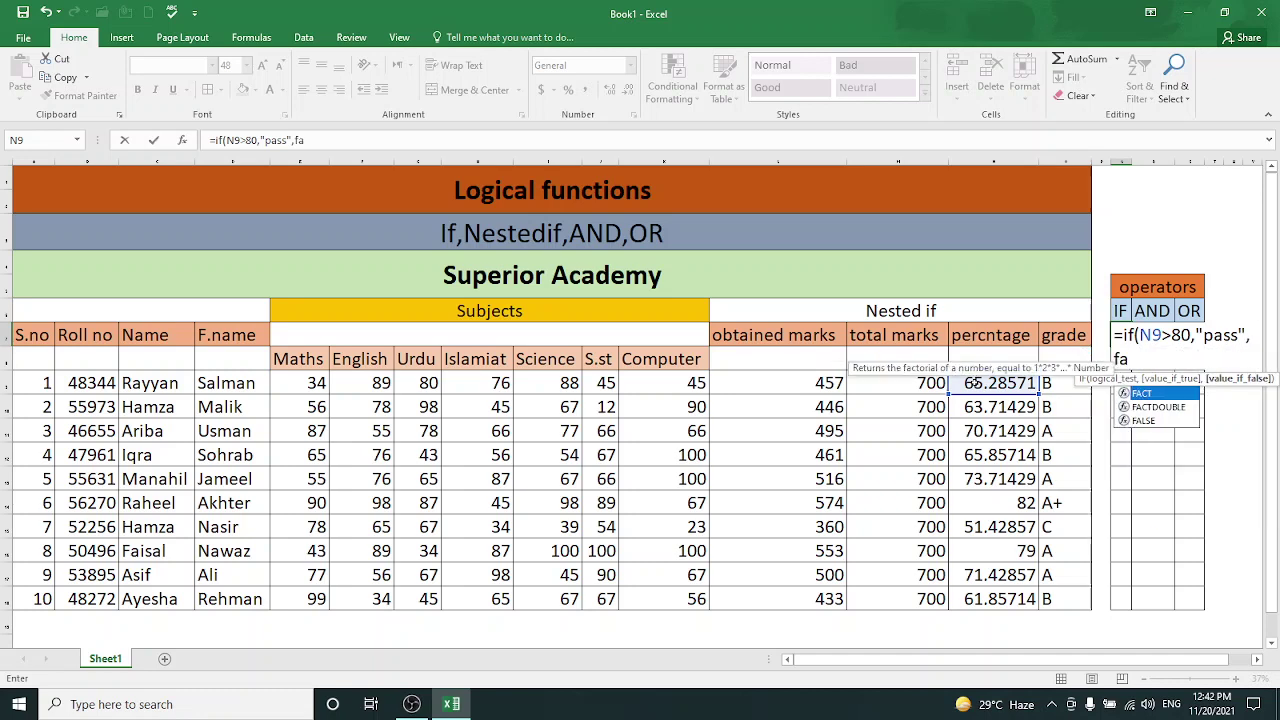
pyautogui.write('il')
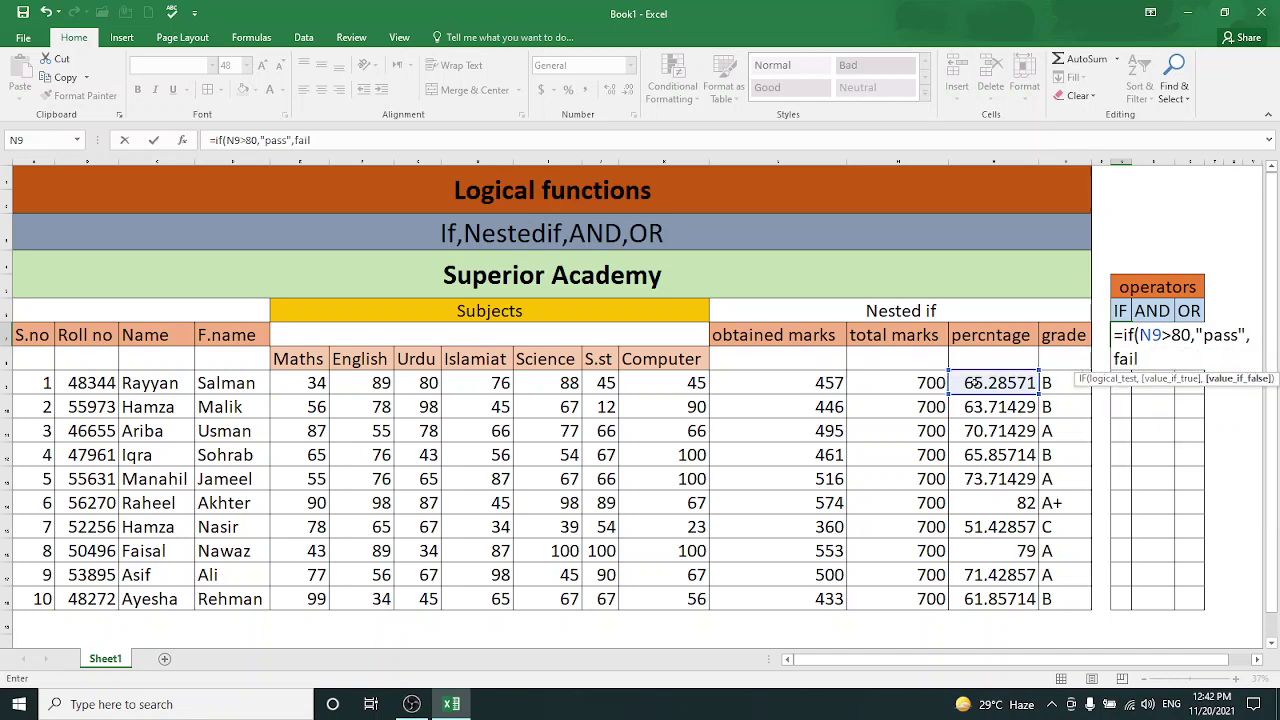
pyautogui.press('BackSpace')
pyautogui.press('BackSpace')
pyautogui.press('BackSpace')
pyautogui.press('BackSpace')
pyautogui.press('BackSpace')
pyautogui.press('BackSpace')
pyautogui.press('BackSpace')
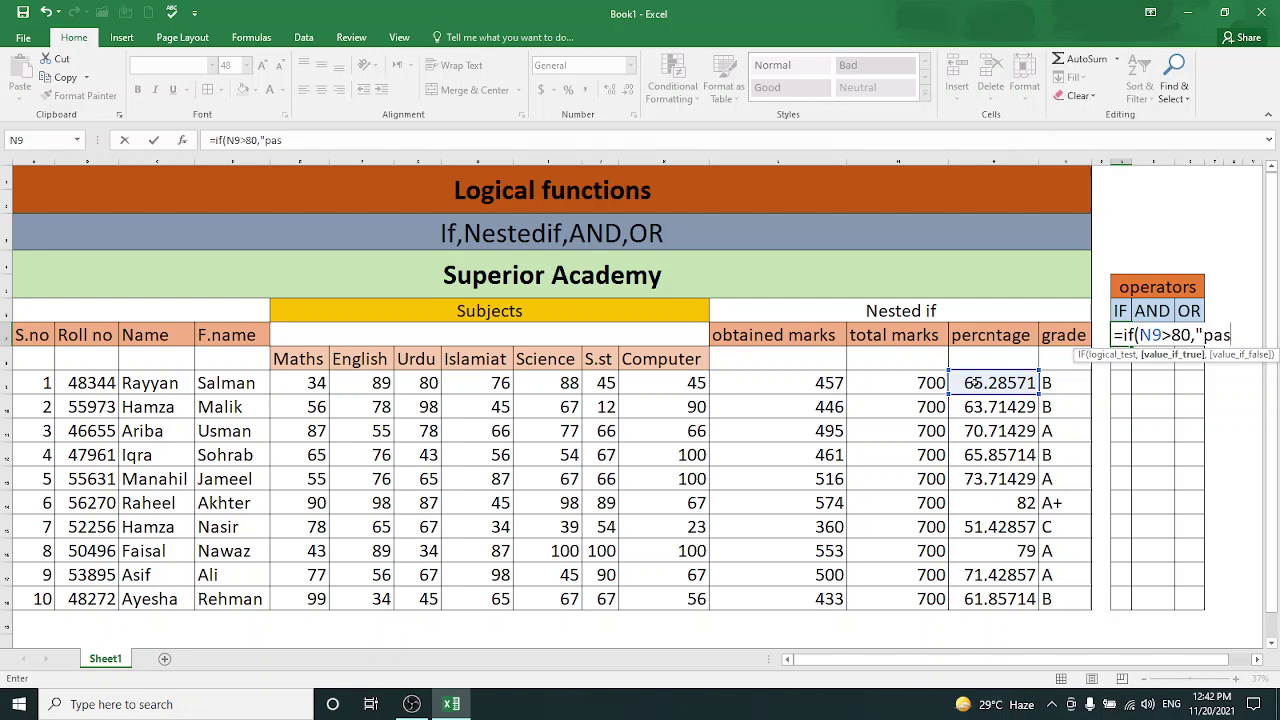
pyautogui.press('BackSpace')
pyautogui.press('BackSpace')
pyautogui.press('BackSpace')
pyautogui.write('EXCE')
pyautogui.write('LLENT')
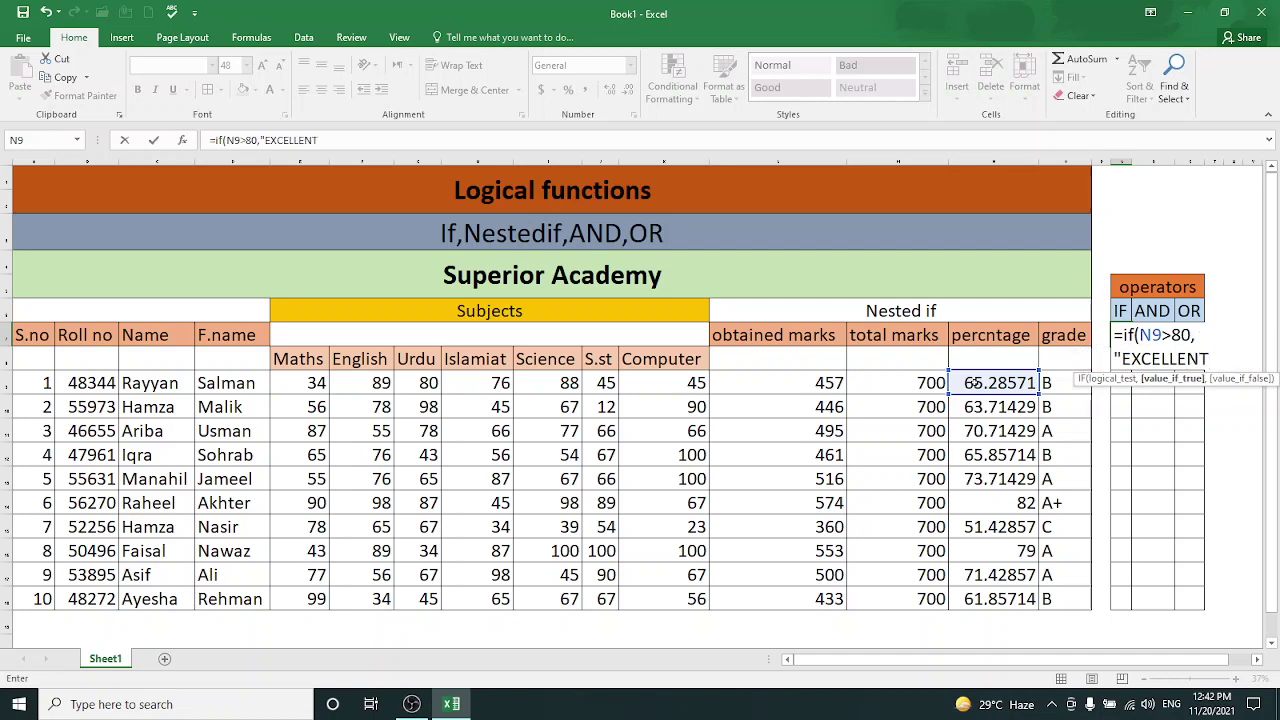
pyautogui.write('",')
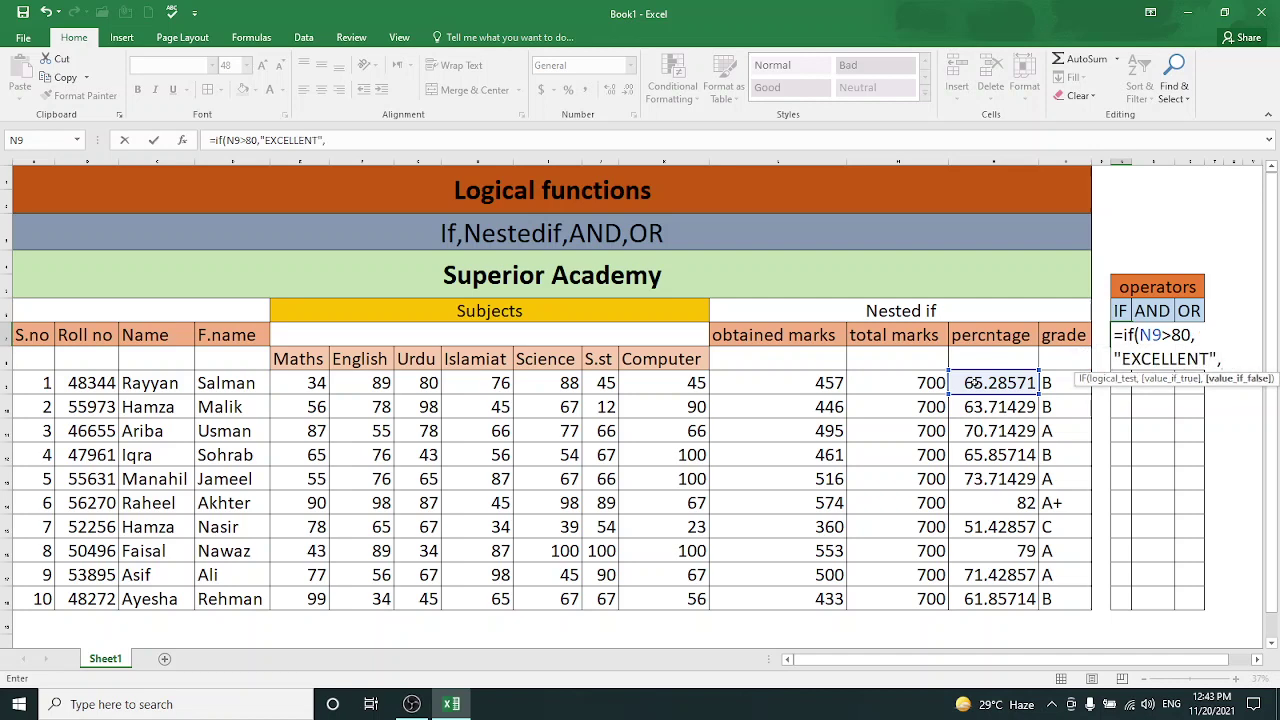
pyautogui.write('W')
pyautogui.write('ORK')
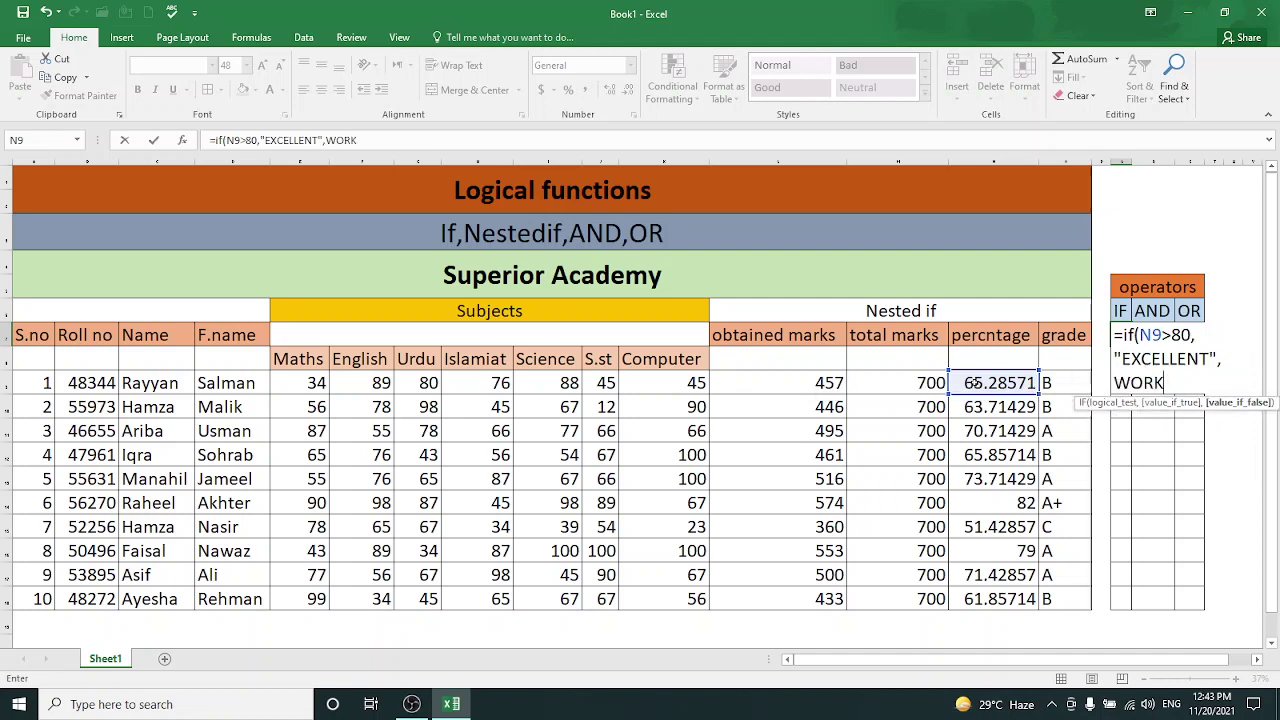
pyautogui.press('BackSpace')
pyautogui.press('BackSpace')
pyautogui.press('BackSpace')
pyautogui.press('BackSpace')
pyautogui.write('"')
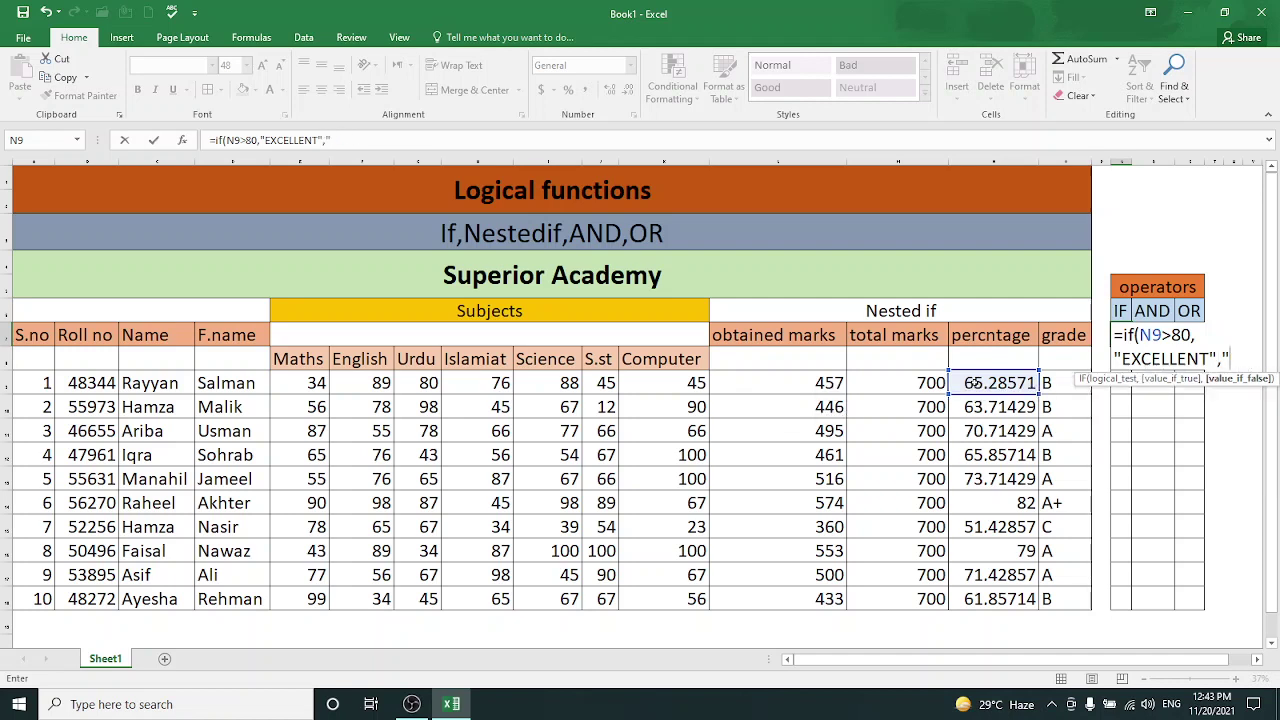
pyautogui.write('WORK ')
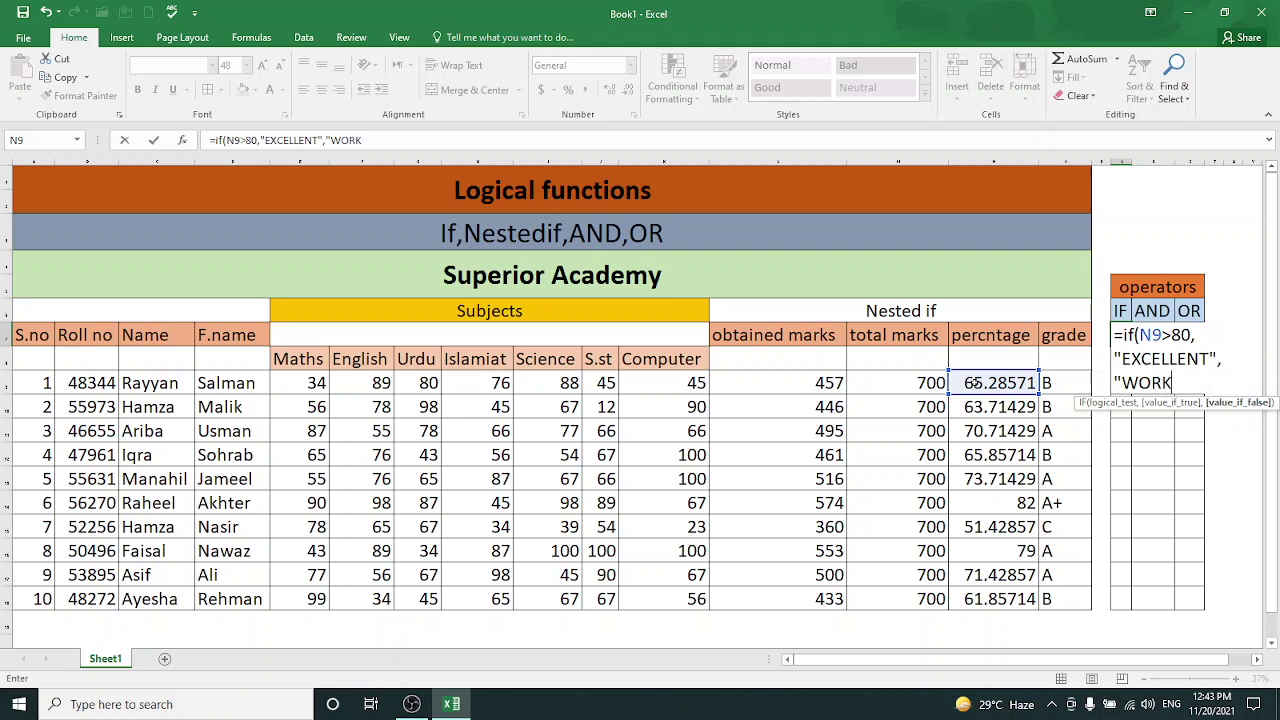
pyautogui.write('HARD')
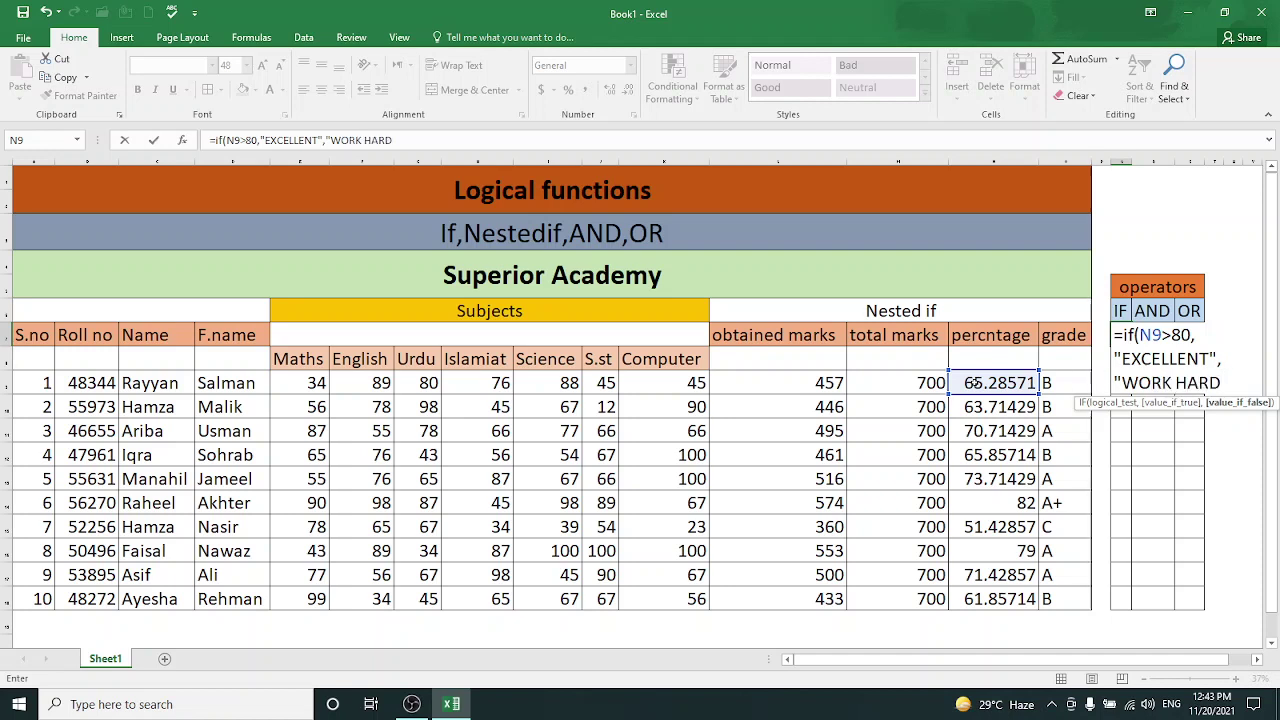
pyautogui.write('")')
pyautogui.press('Return')
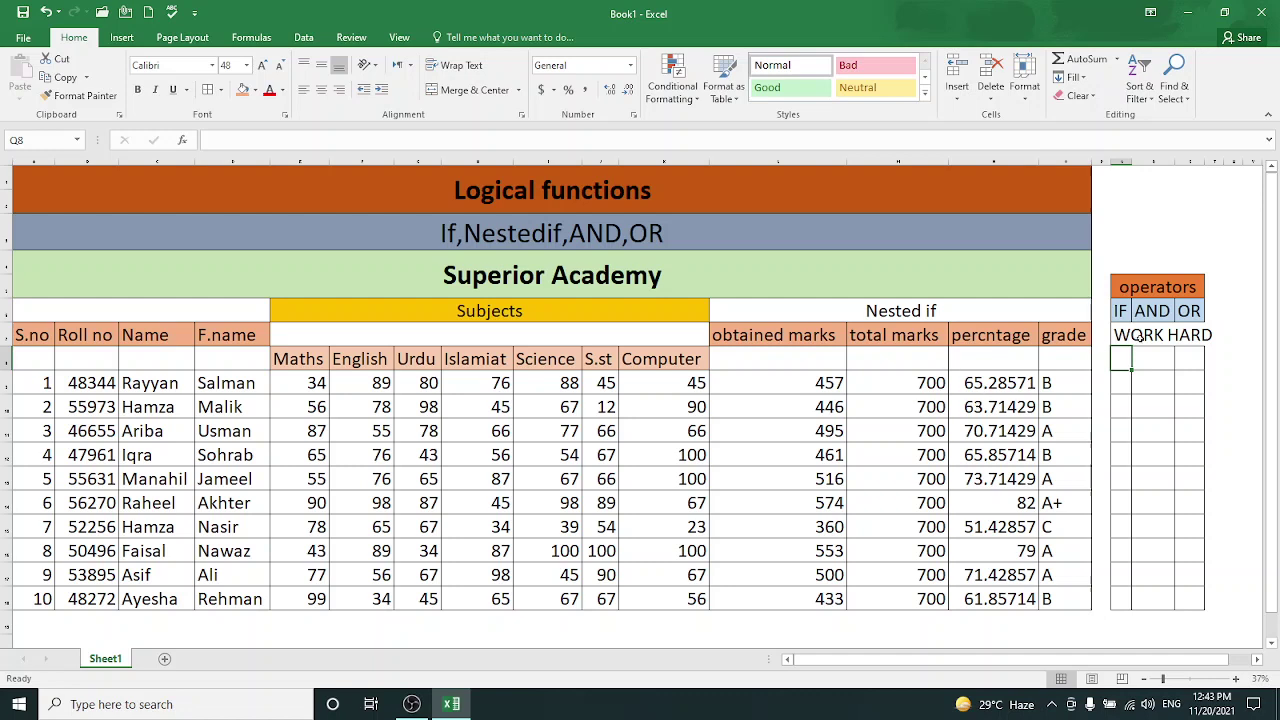
# Step: AutoFit all sheet columns so percentages show in full, e.g. 65.28571429
pyautogui.click(1117, 288)
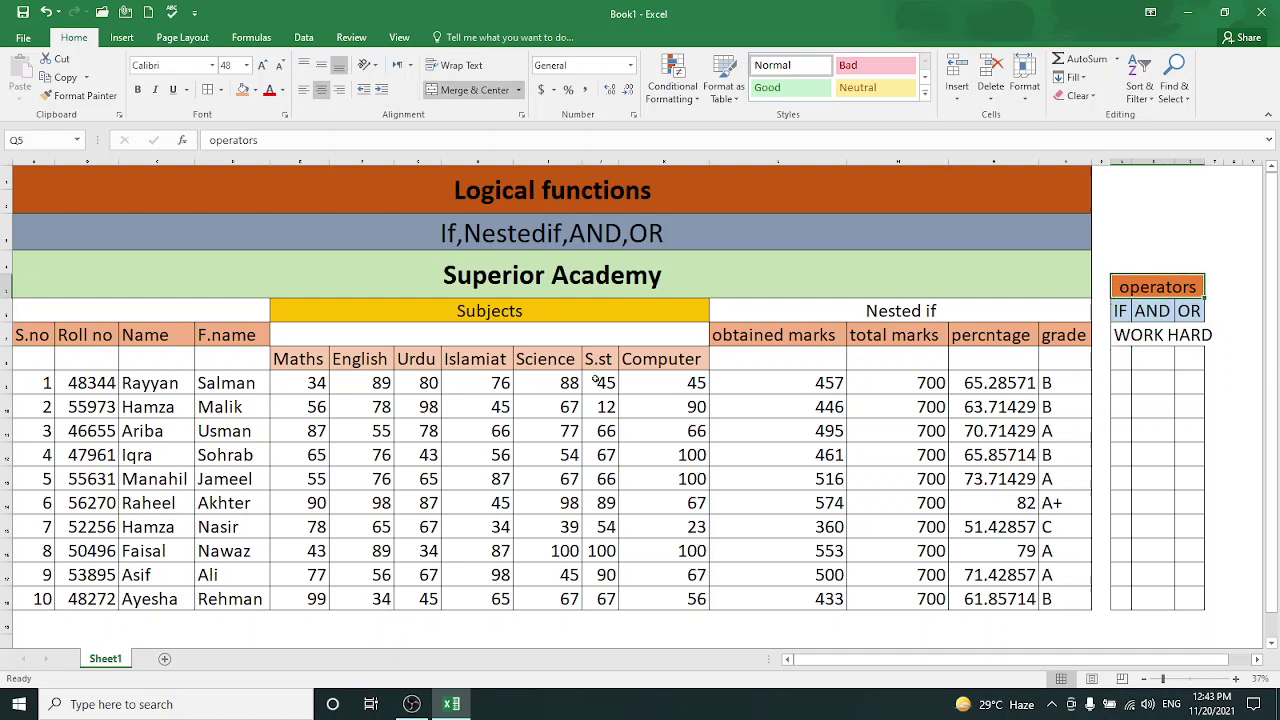
pyautogui.click(8, 161)
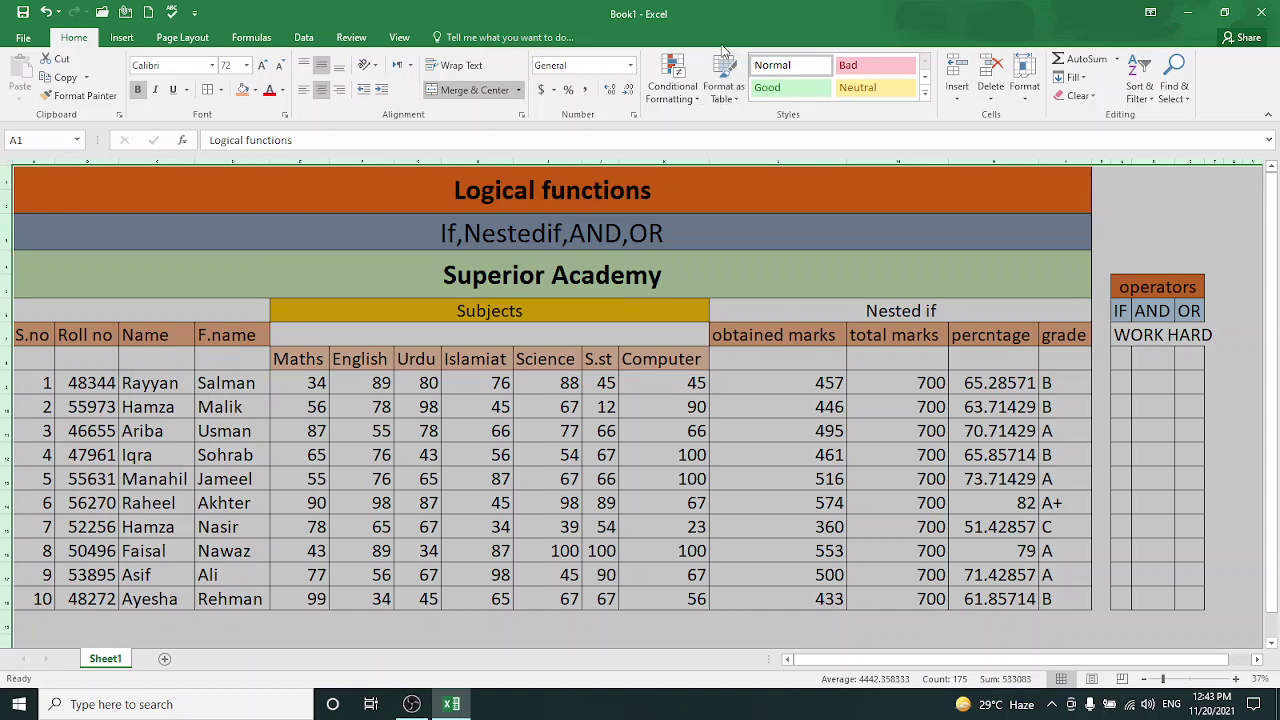
pyautogui.click(1030, 90)
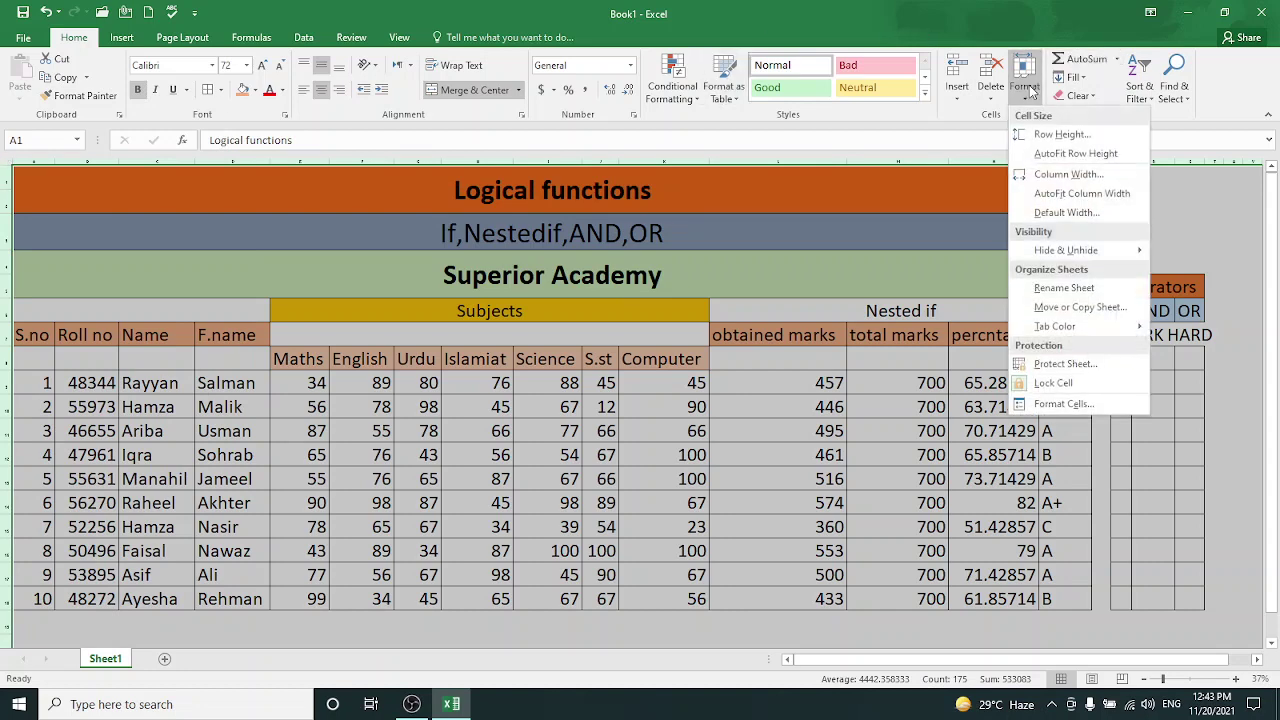
pyautogui.click(1057, 191)
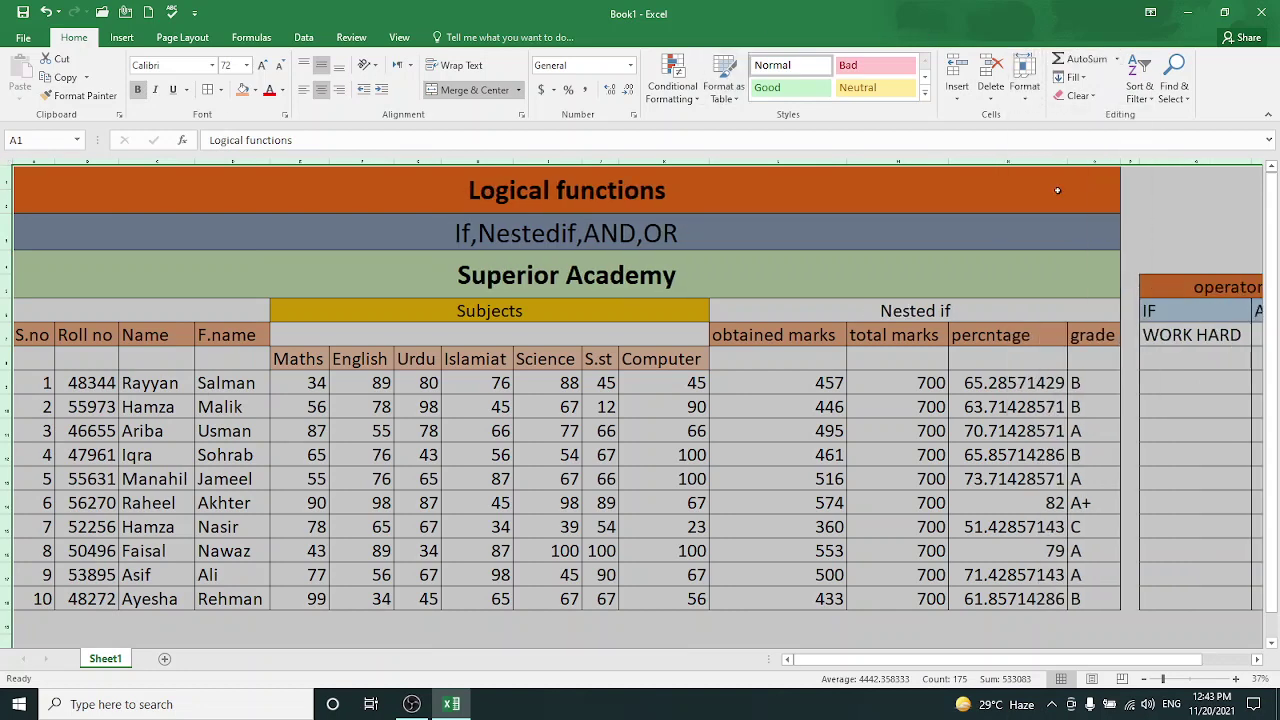
pyautogui.click(906, 641)
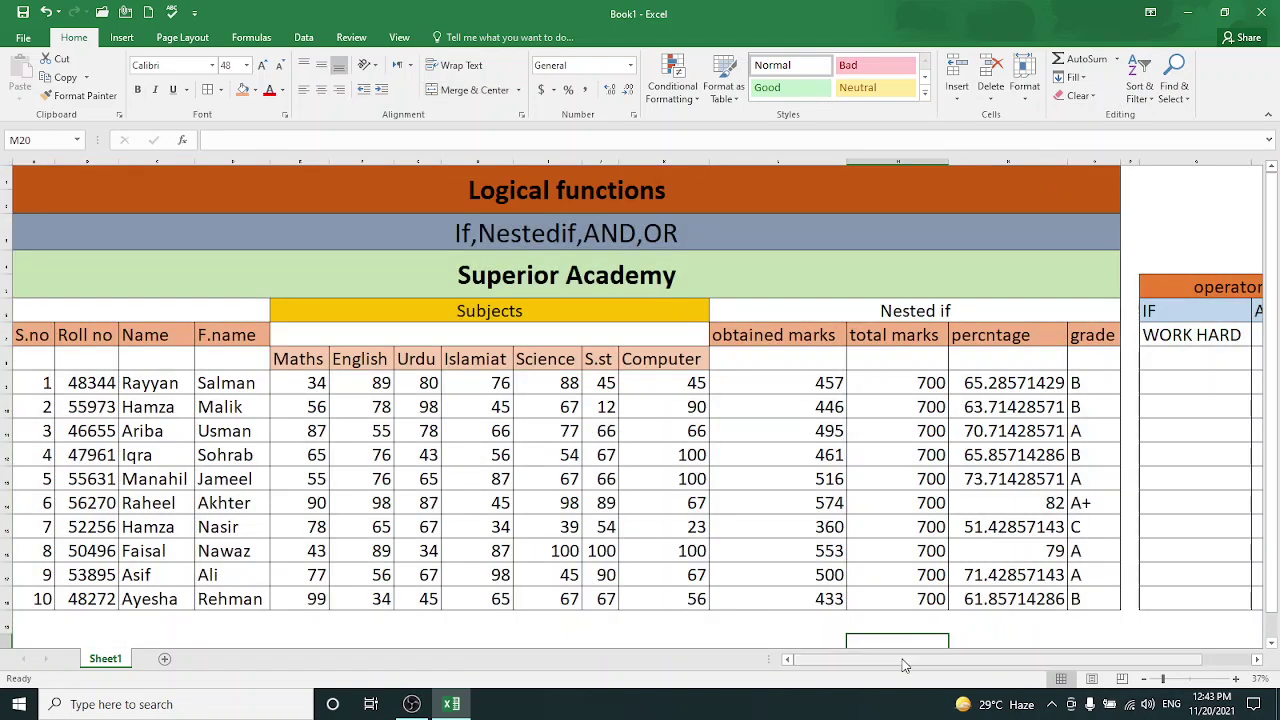
pyautogui.moveTo(905, 665); pyautogui.dragTo(950, 663)
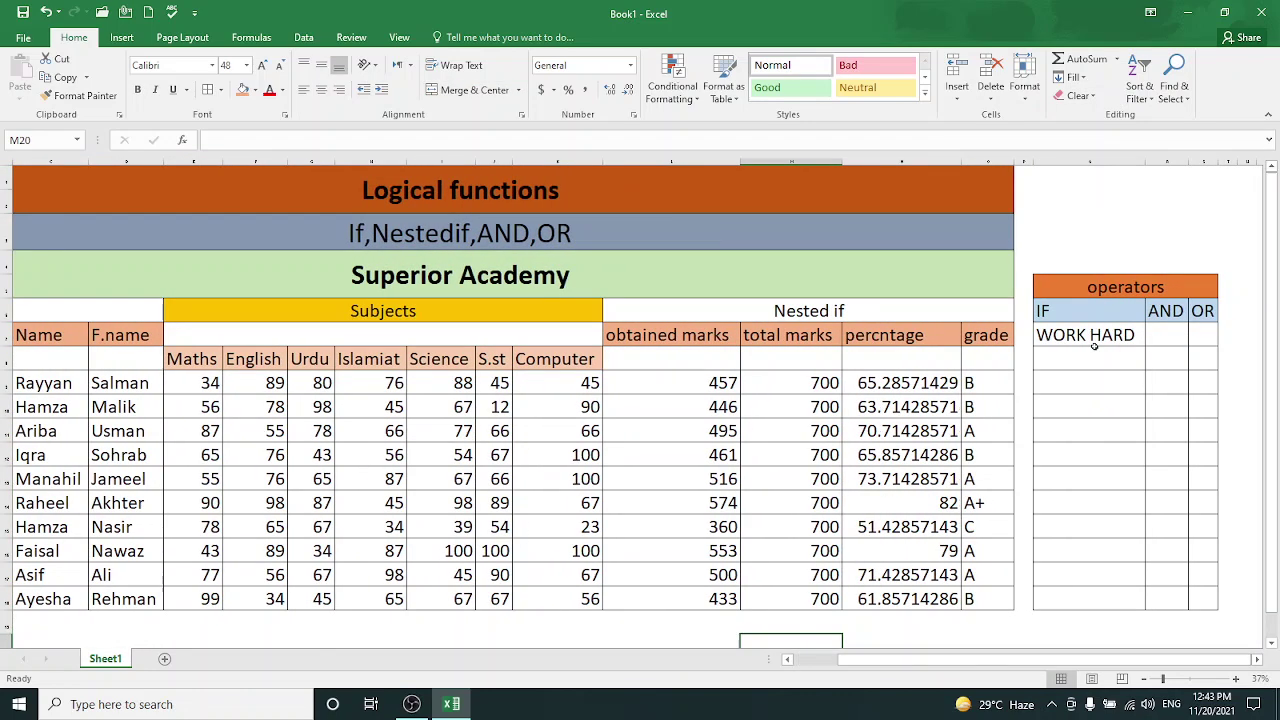
# Step: Drag the Q7 remark formula down to row 18 of the IF column
pyautogui.click(1095, 343)
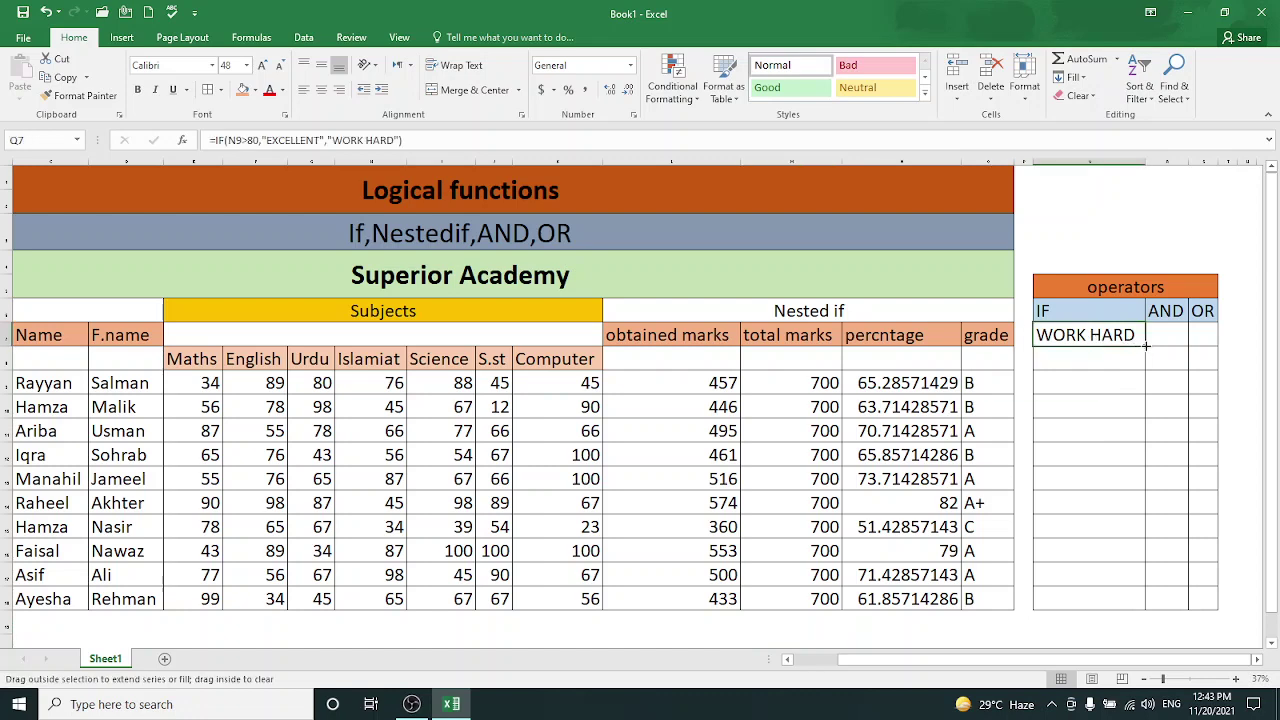
pyautogui.moveTo(1146, 345); pyautogui.dragTo(1126, 606)
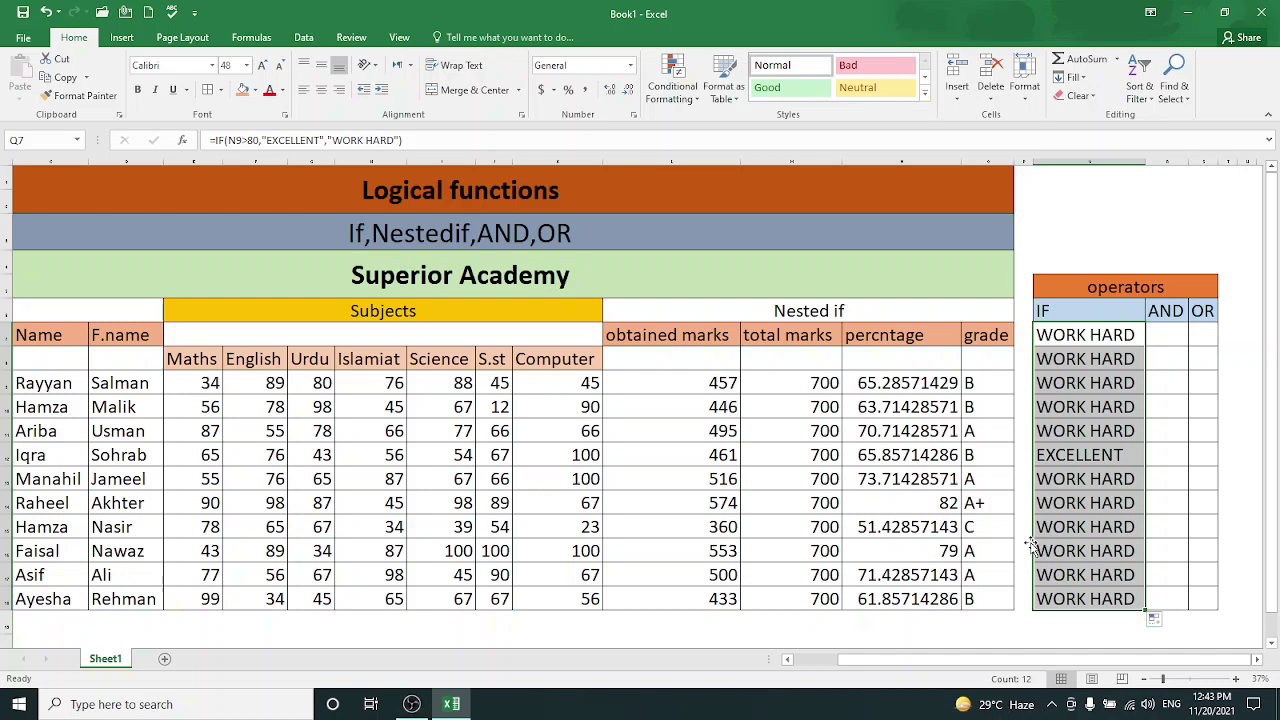
pyautogui.click(1114, 625)
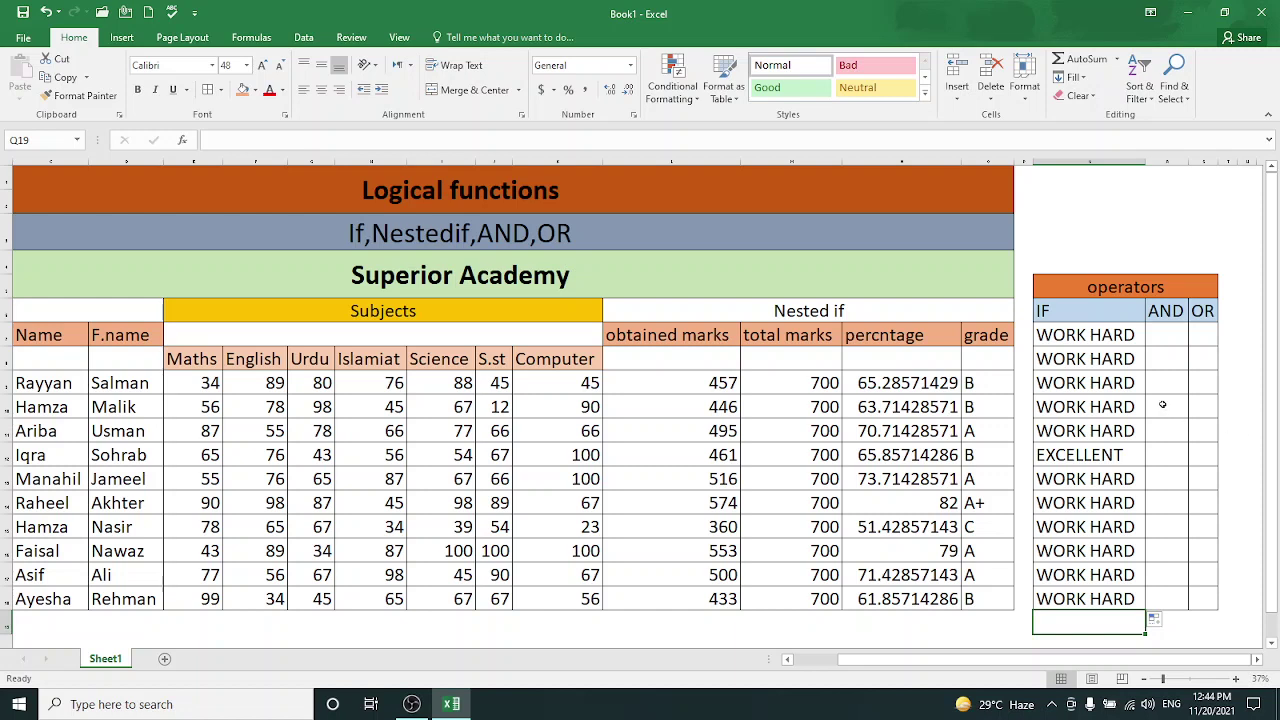
pyautogui.click(1151, 338)
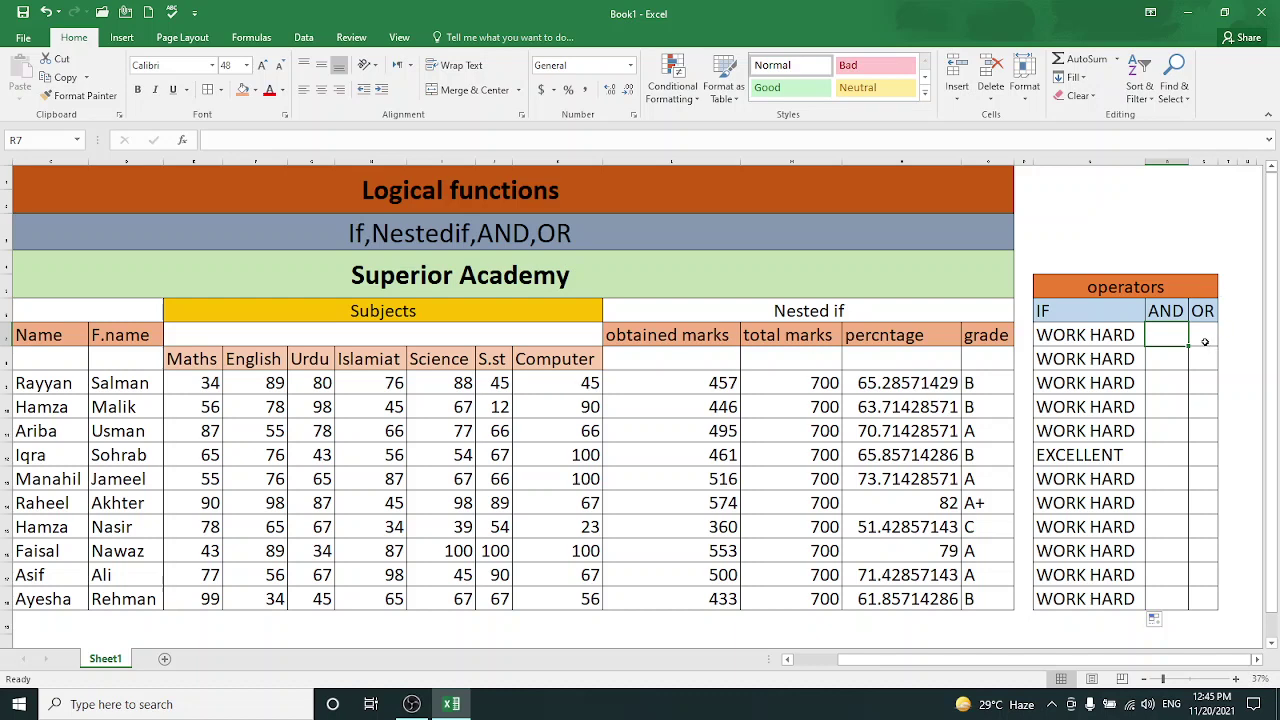
pyautogui.click(1204, 342)
# Step: Copy the operators table and paste it at P7 beside the grade column
pyautogui.moveTo(1070, 293); pyautogui.dragTo(1127, 598)
pyautogui.hotkey('ctrl', 'c')
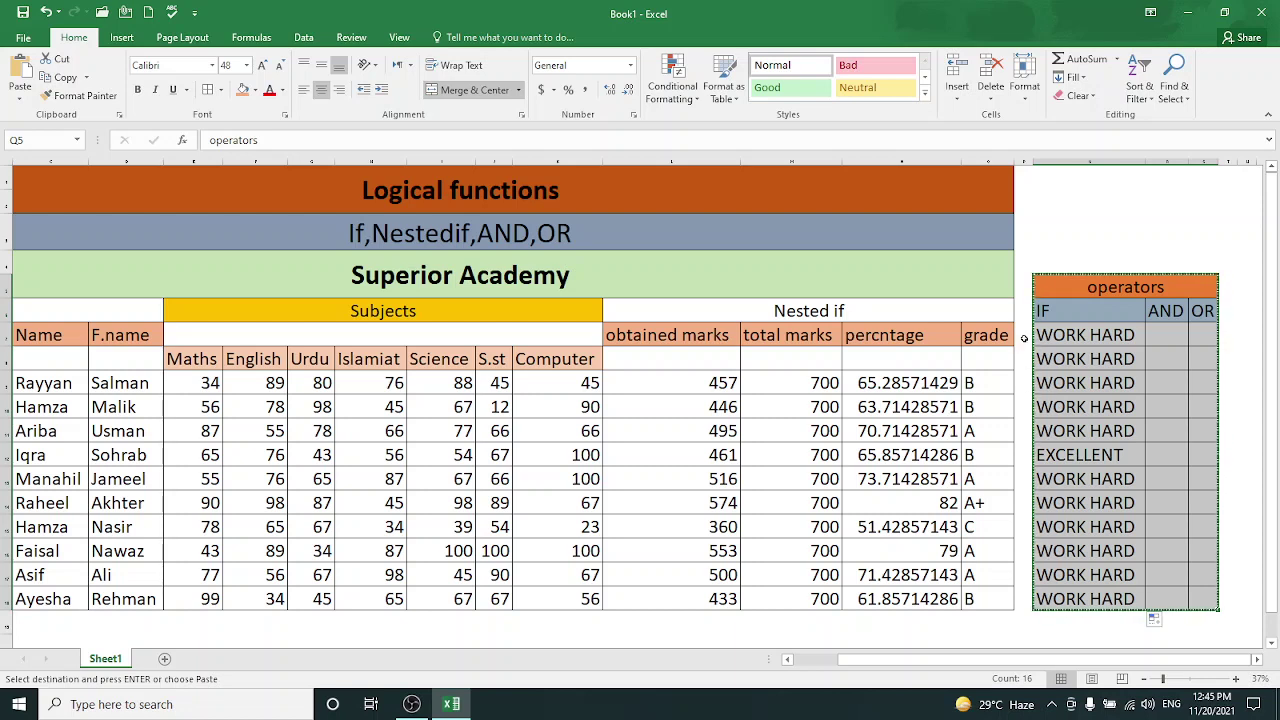
pyautogui.click(1024, 339)
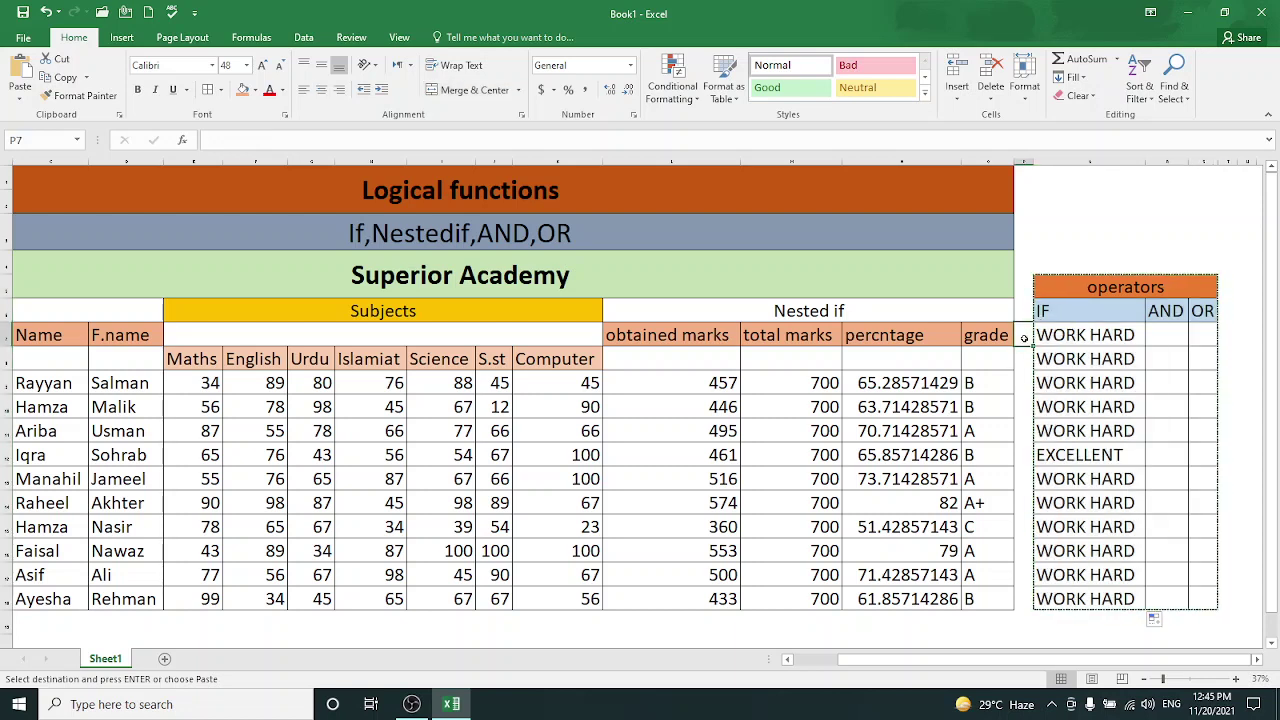
pyautogui.press('Return')
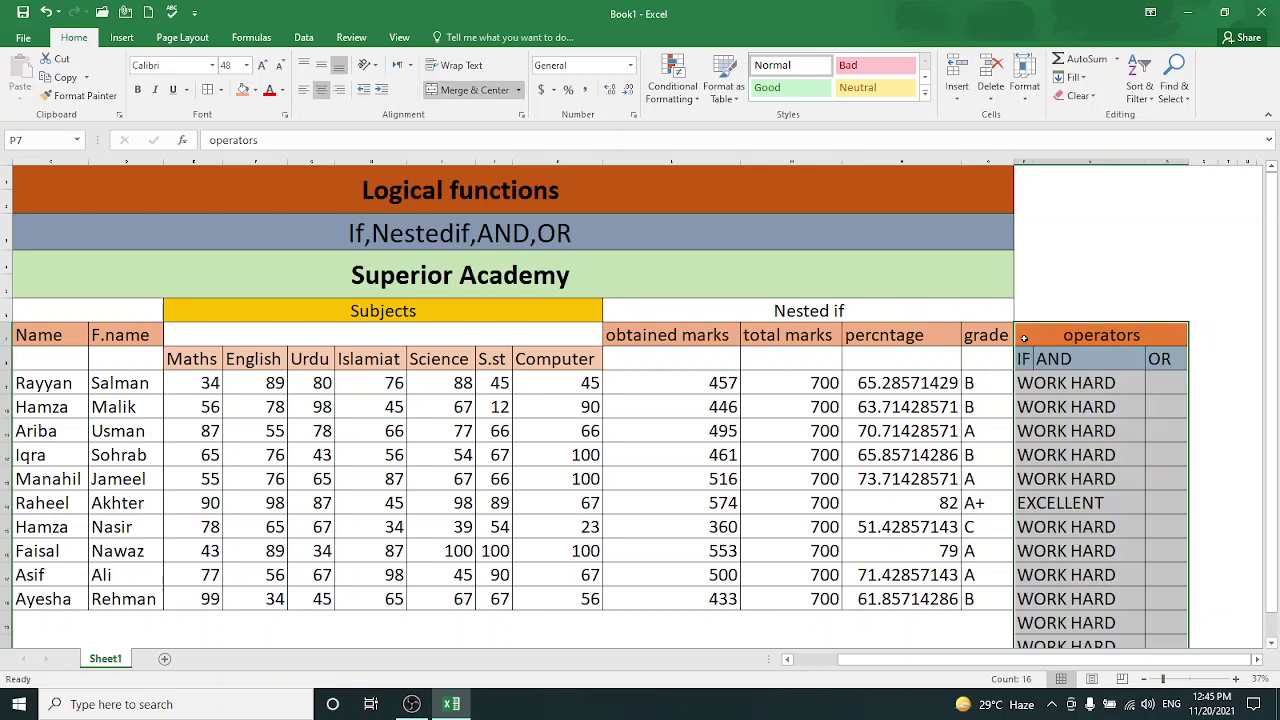
pyautogui.click(1155, 388)
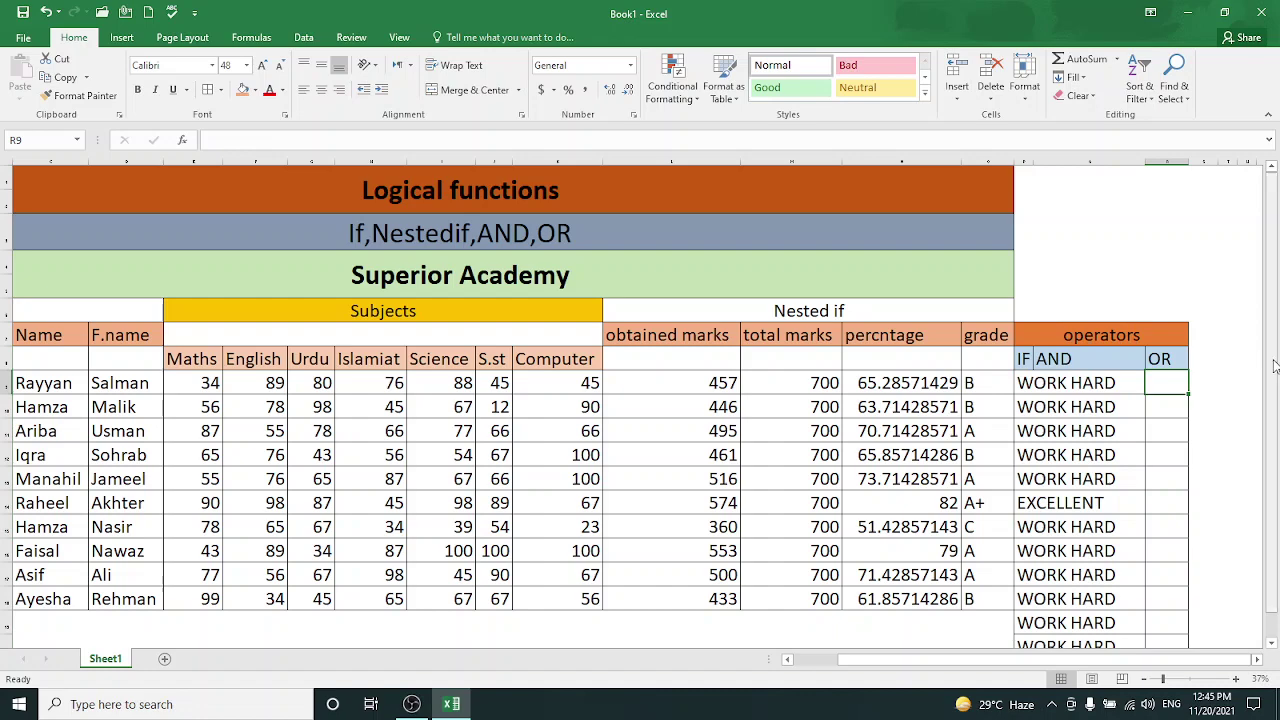
pyautogui.moveTo(1262, 359); pyautogui.dragTo(1262, 378)
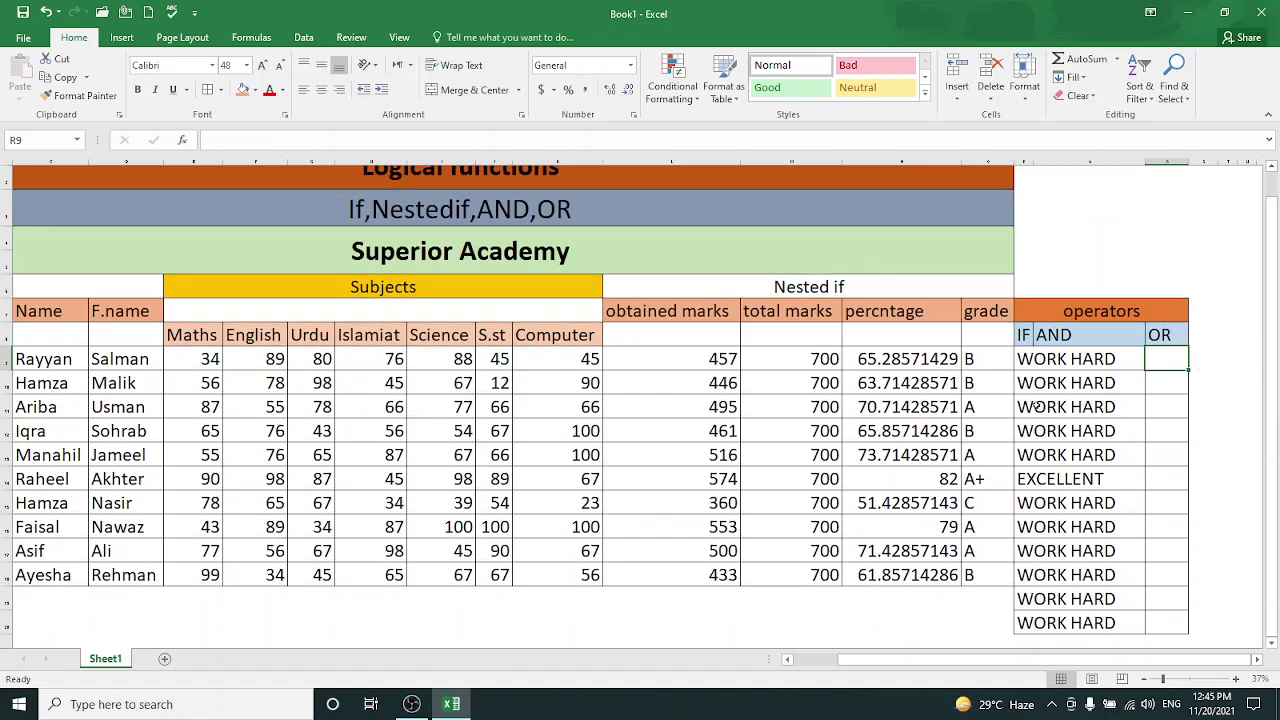
# Step: AutoFit the IF, AND and OR columns of the pasted operators table
pyautogui.moveTo(1022, 358); pyautogui.dragTo(1046, 599)
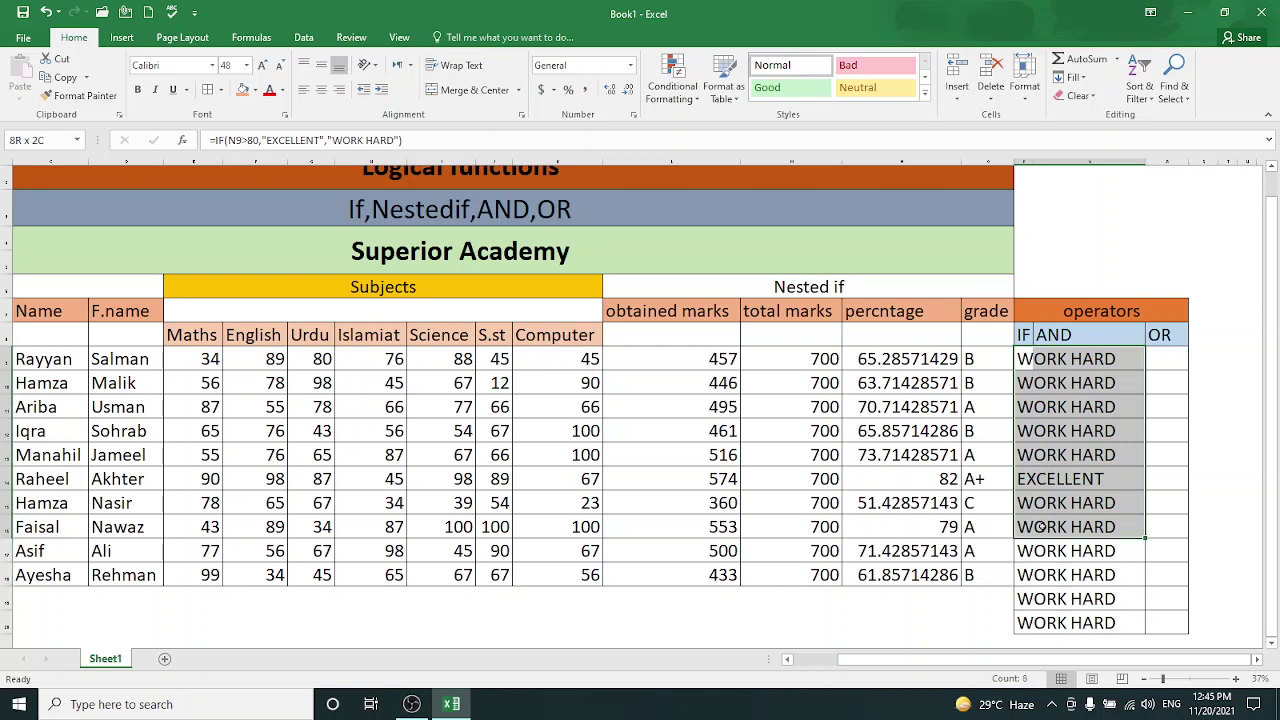
pyautogui.moveTo(1046, 599); pyautogui.dragTo(1024, 362)
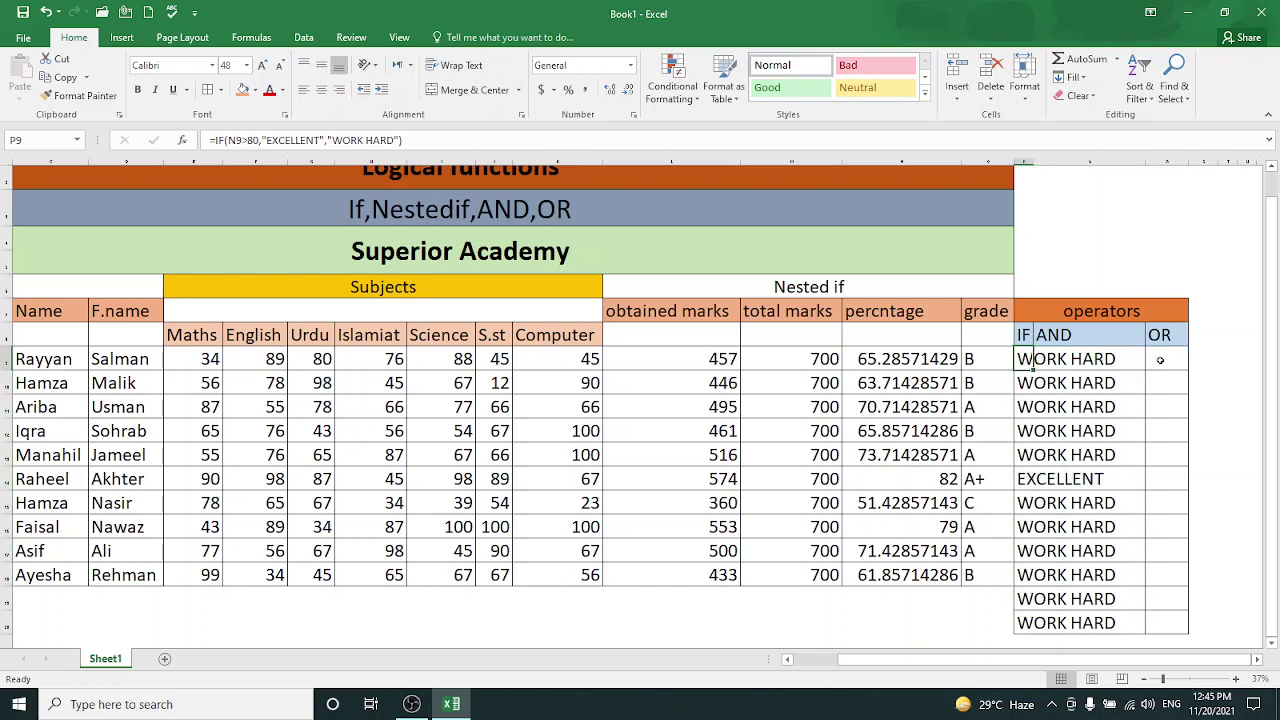
pyautogui.click(1078, 332)
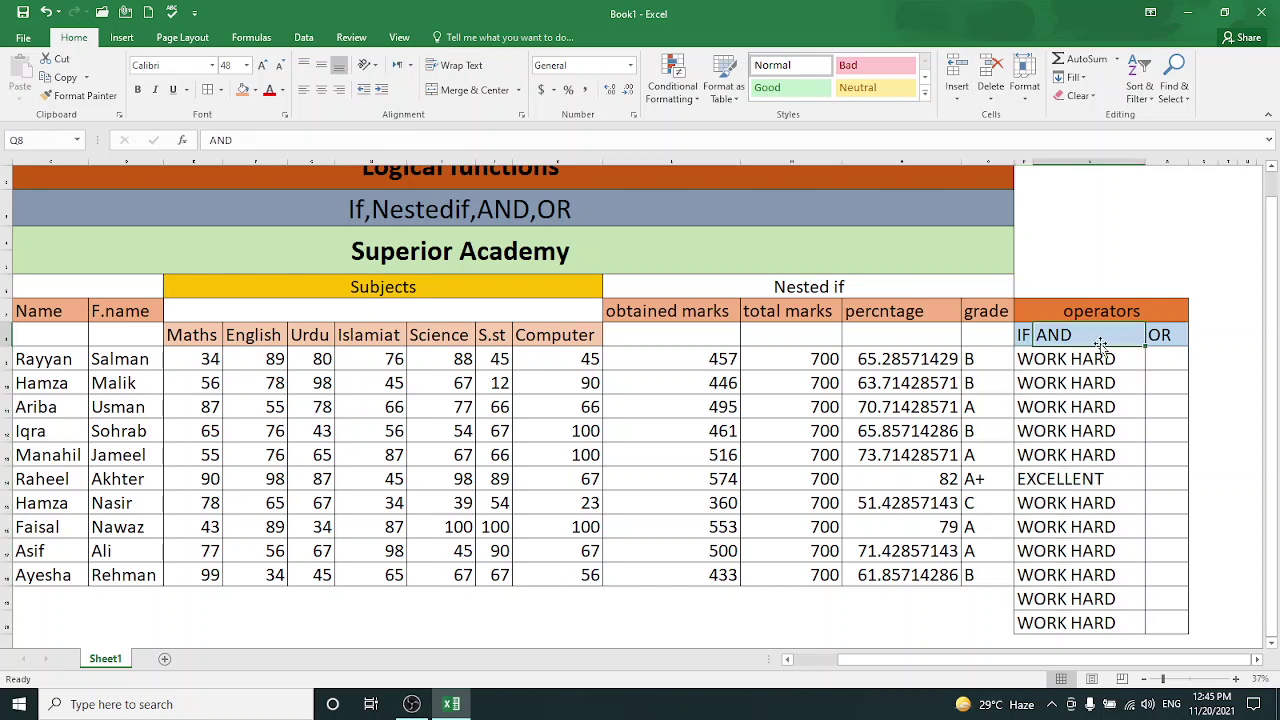
pyautogui.moveTo(1030, 313); pyautogui.dragTo(1074, 624)
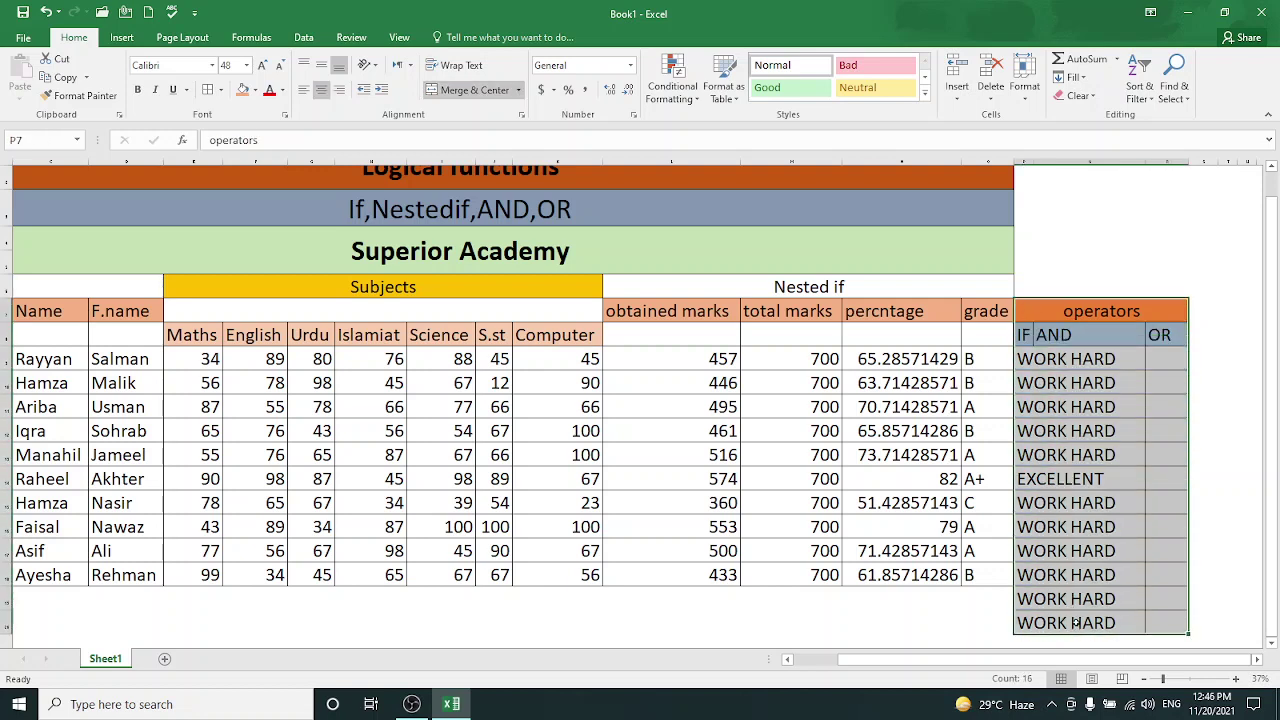
pyautogui.click(1026, 78)
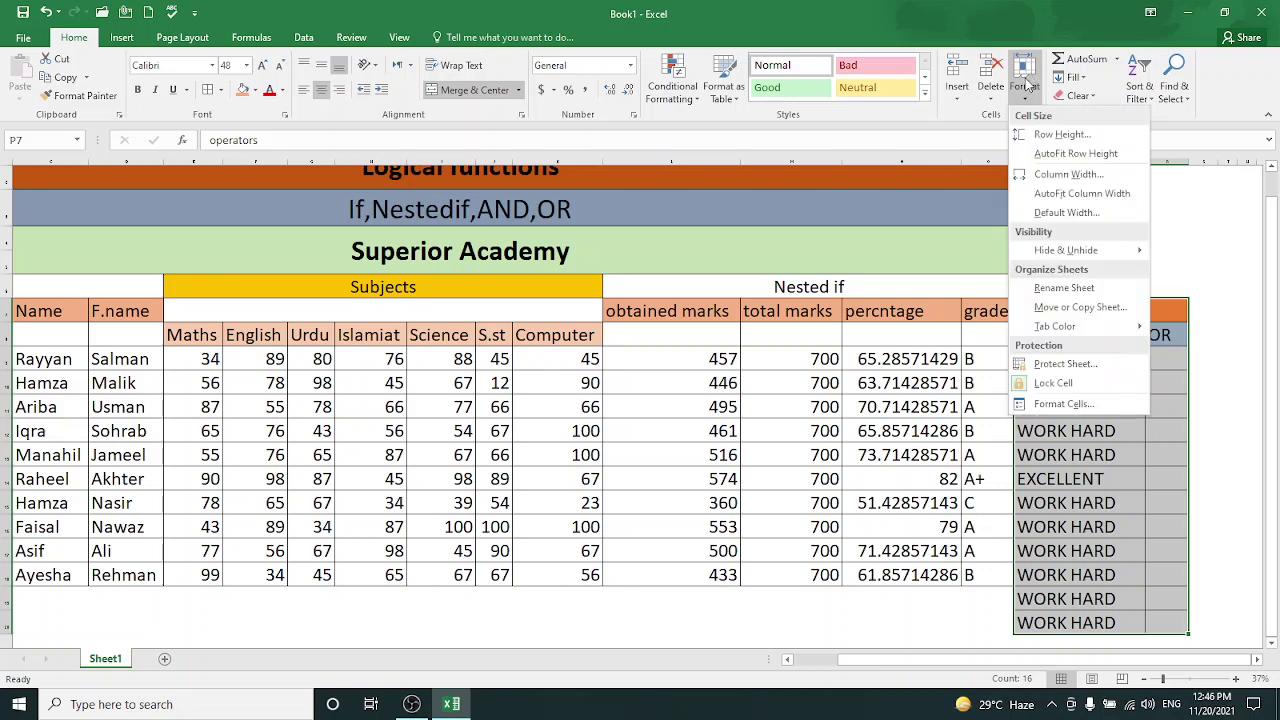
pyautogui.click(1036, 195)
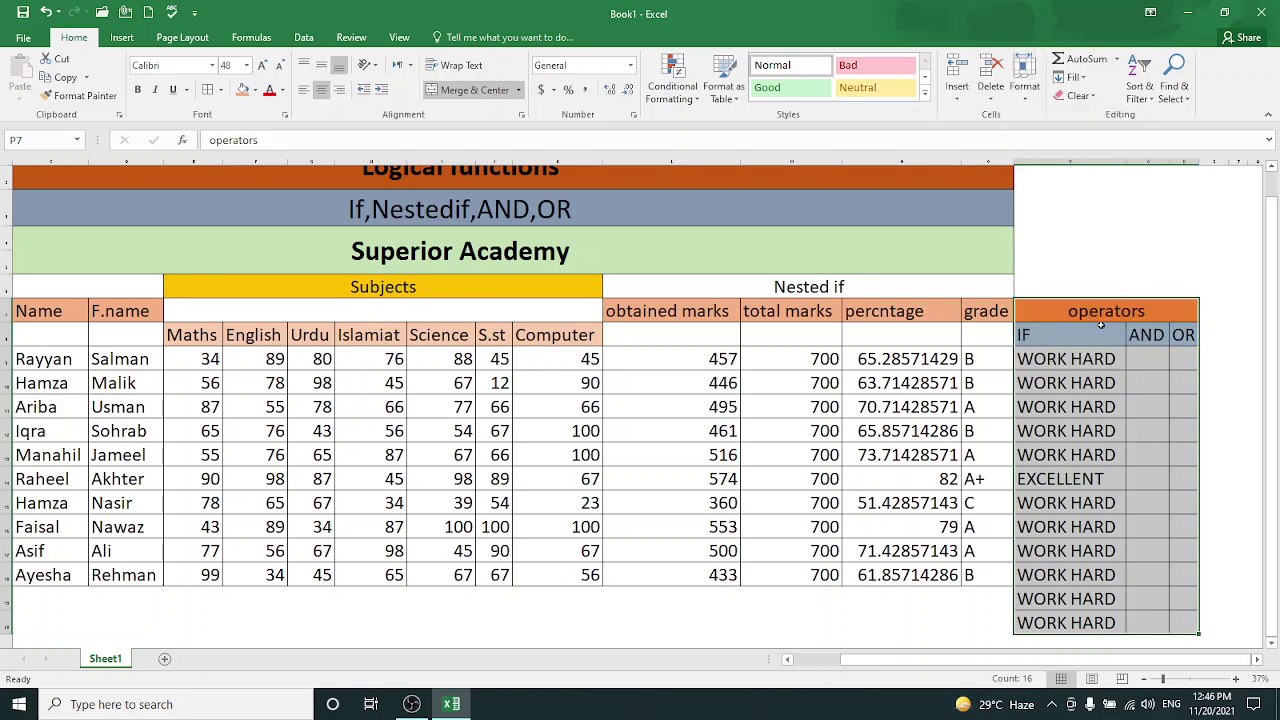
pyautogui.click(1154, 363)
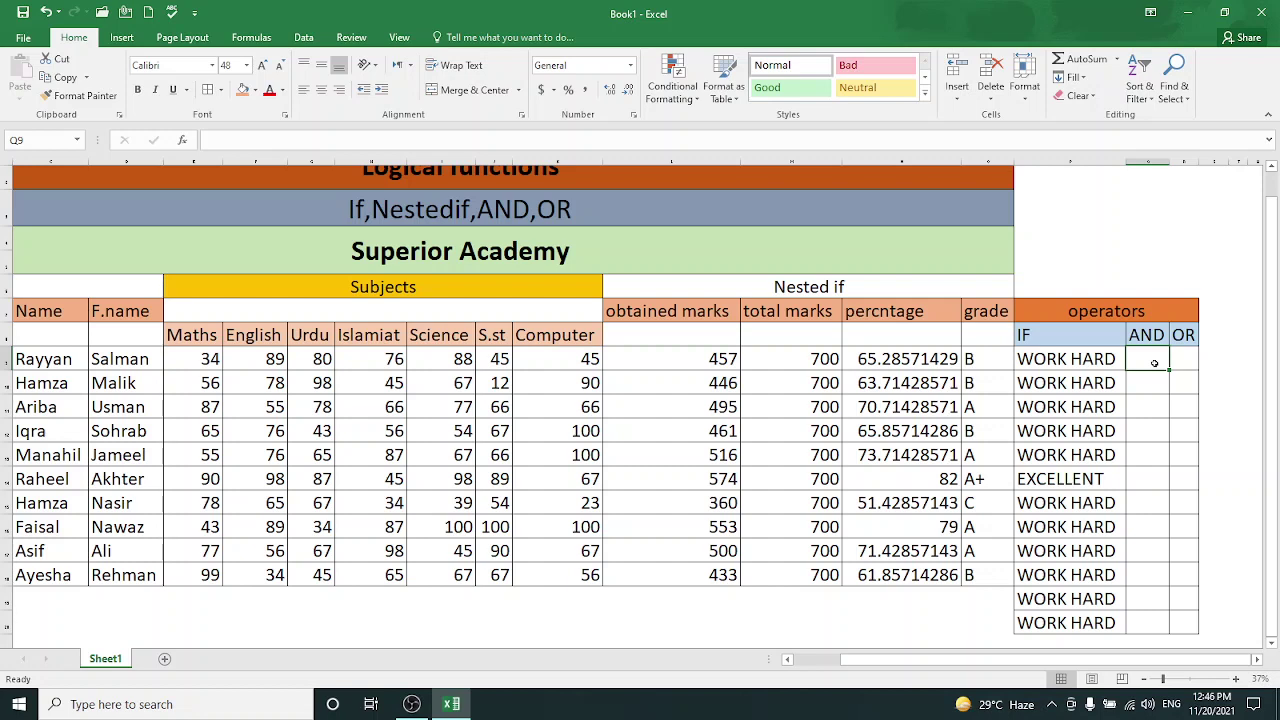
# Step: Start Q9's formula as =IF(AND(E9>=50, using the Maths mark as first condition
pyautogui.write('=')
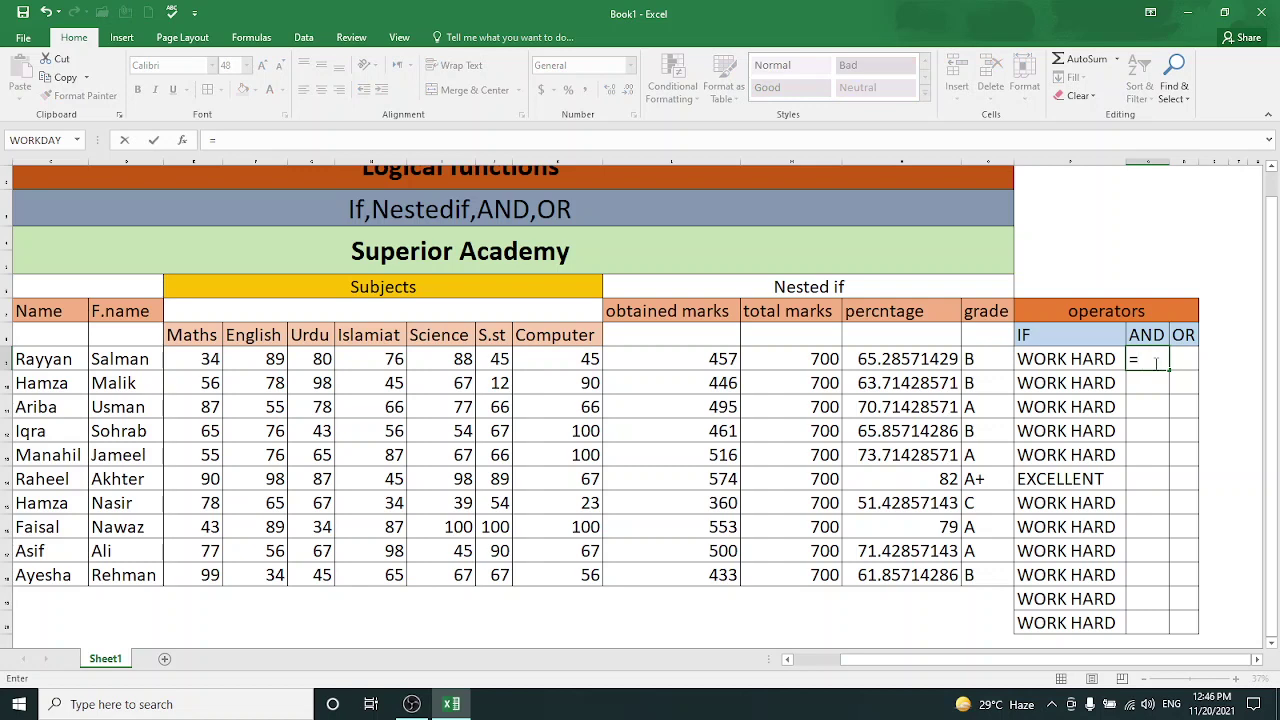
pyautogui.write('IF')
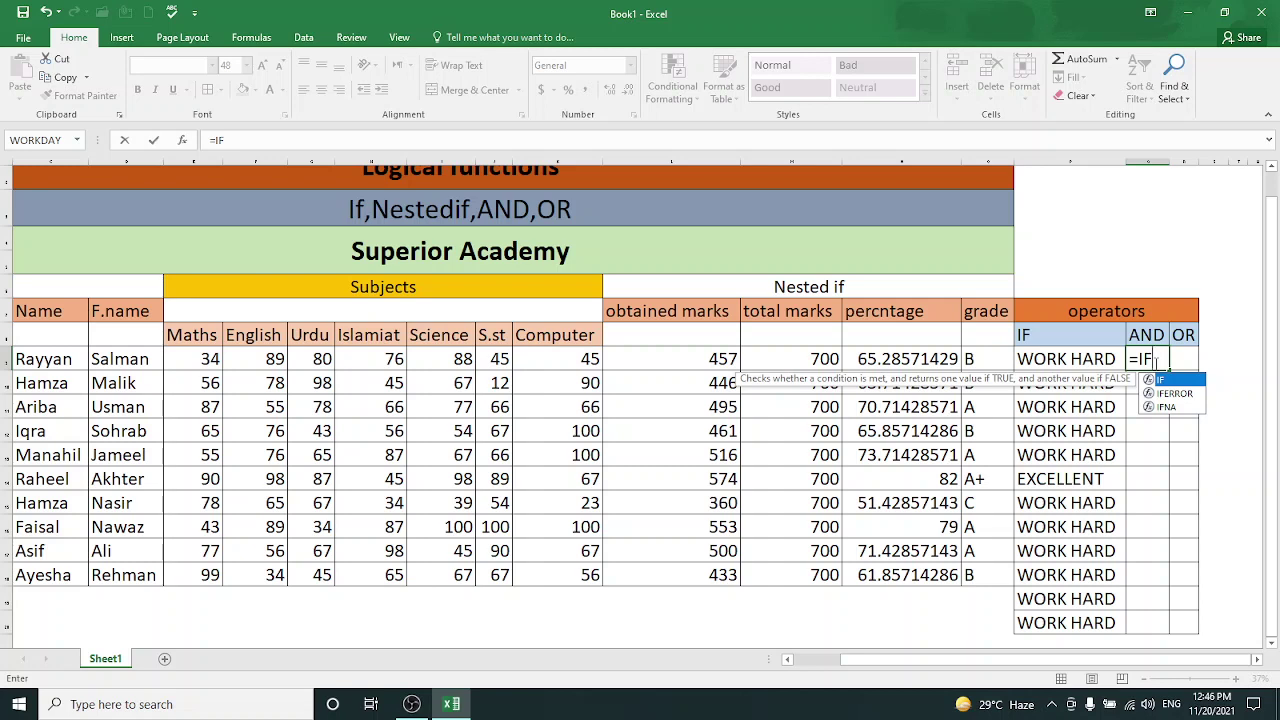
pyautogui.write('AN')
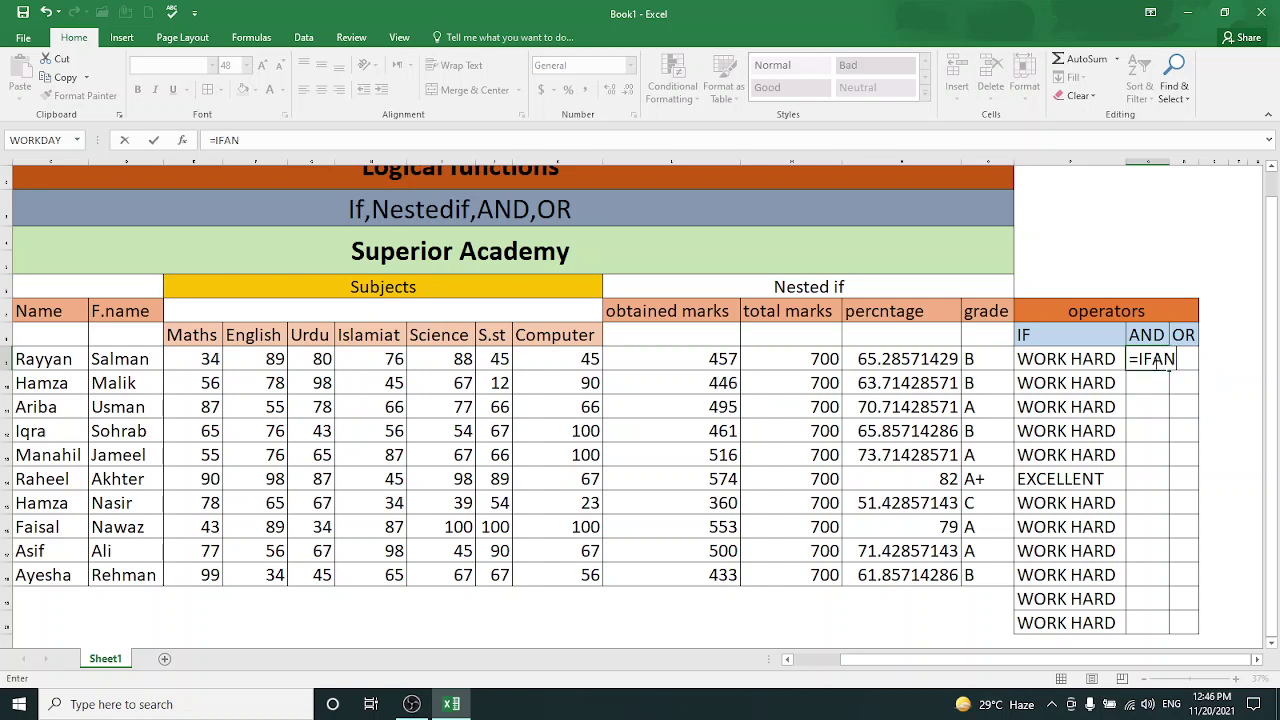
pyautogui.write('D')
pyautogui.press('BackSpace')
pyautogui.press('BackSpace')
pyautogui.press('BackSpace')
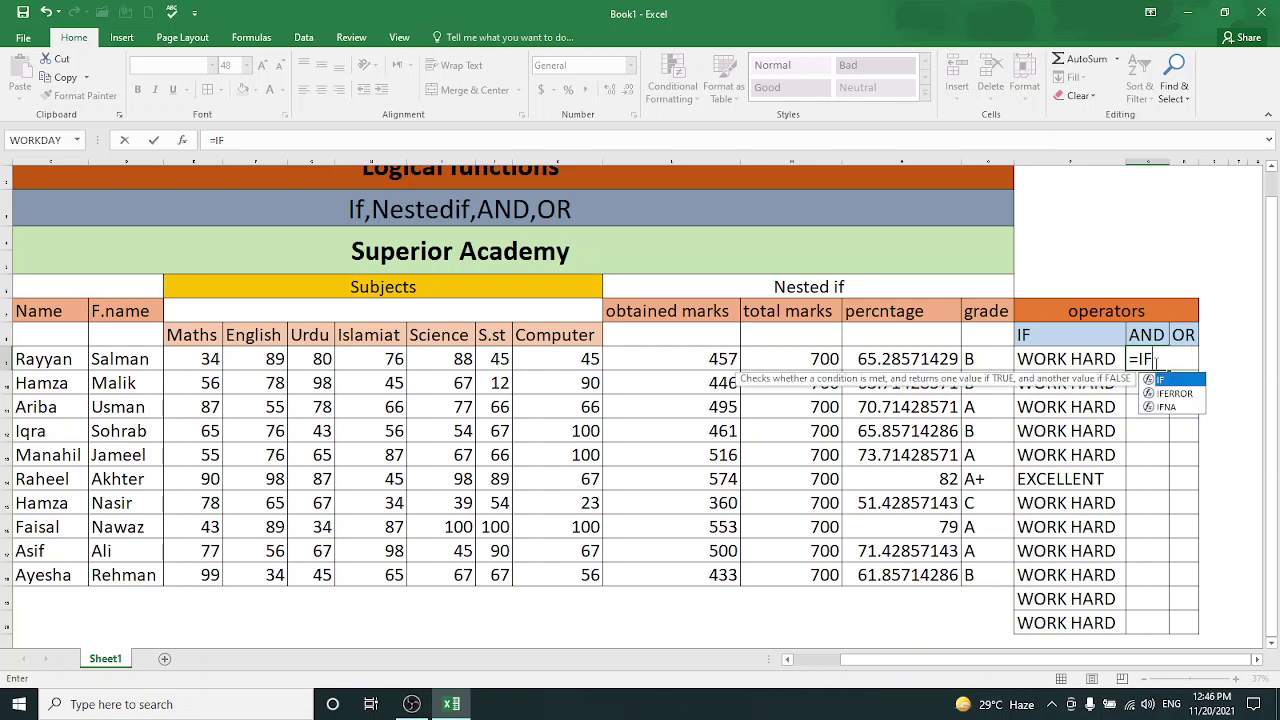
pyautogui.write('(AND')
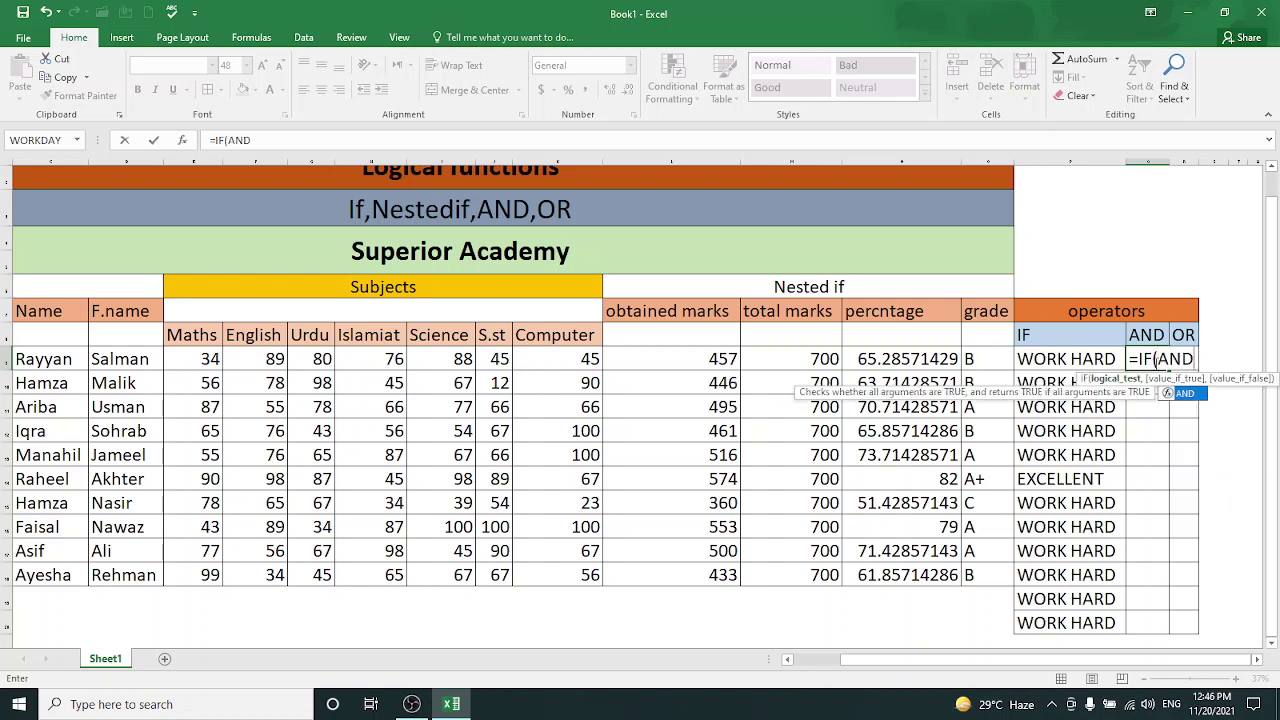
pyautogui.write('(')
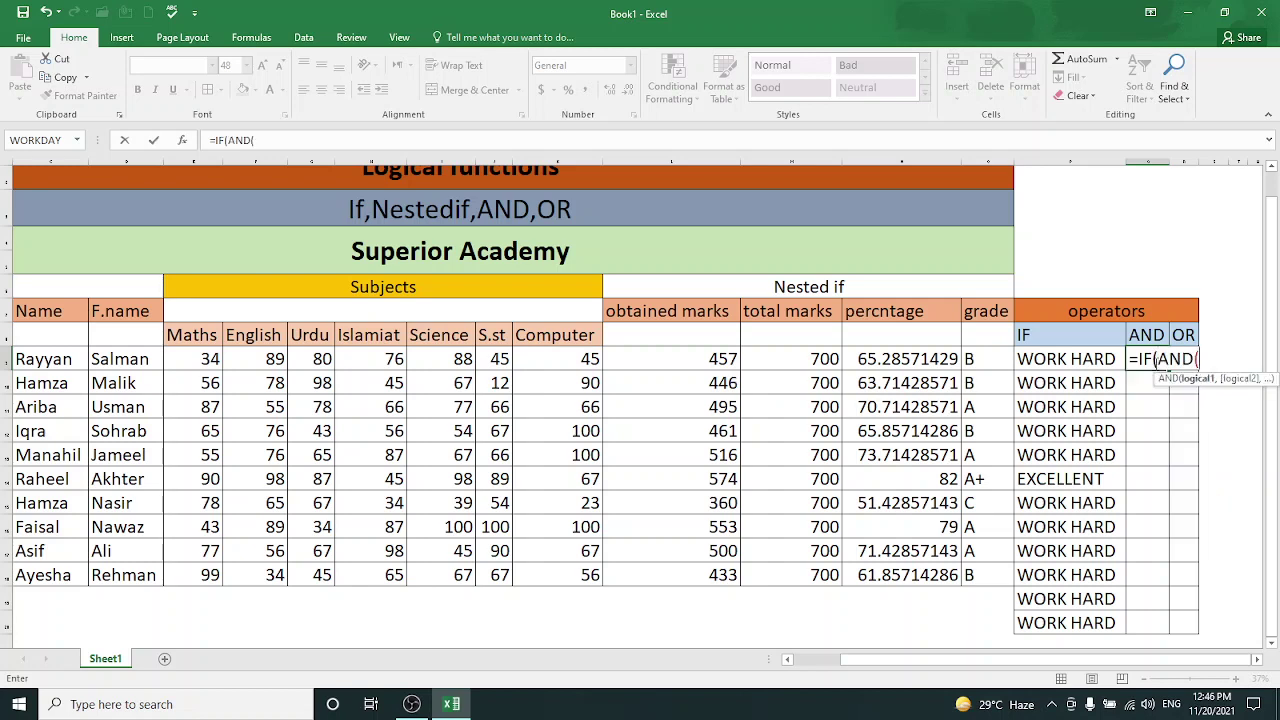
pyautogui.click(195, 360)
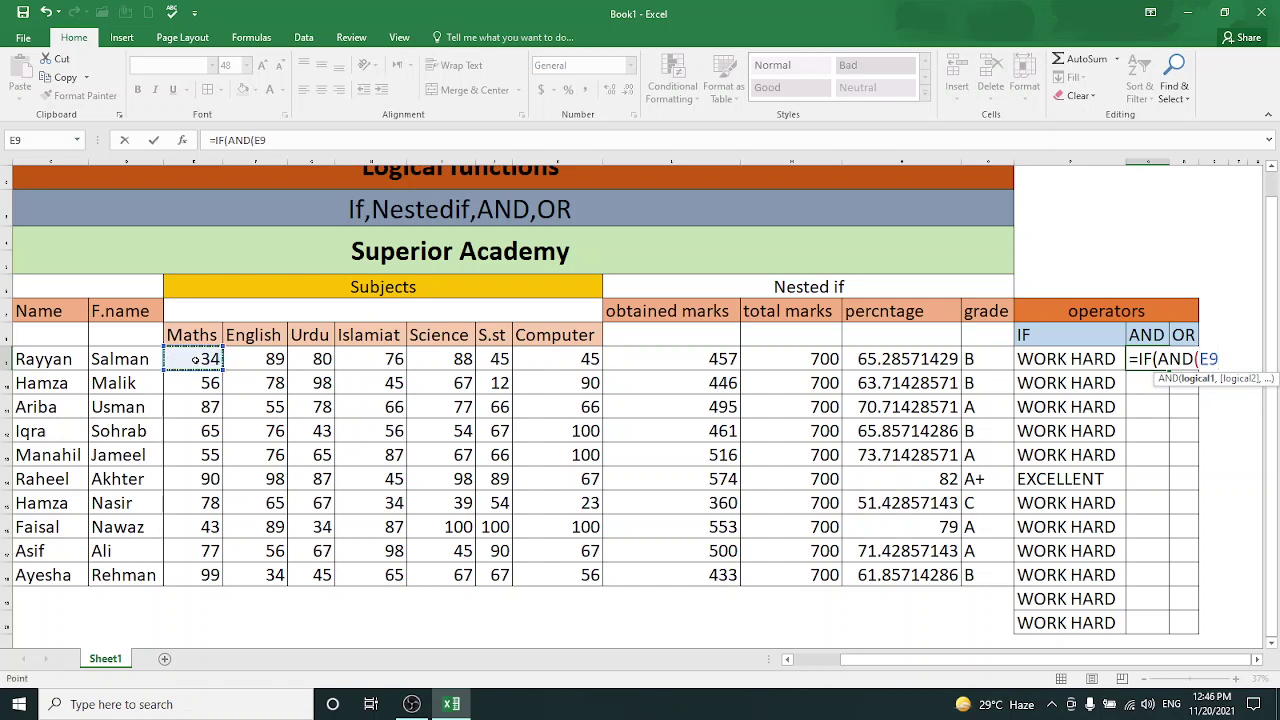
pyautogui.write('>')
pyautogui.write('50')
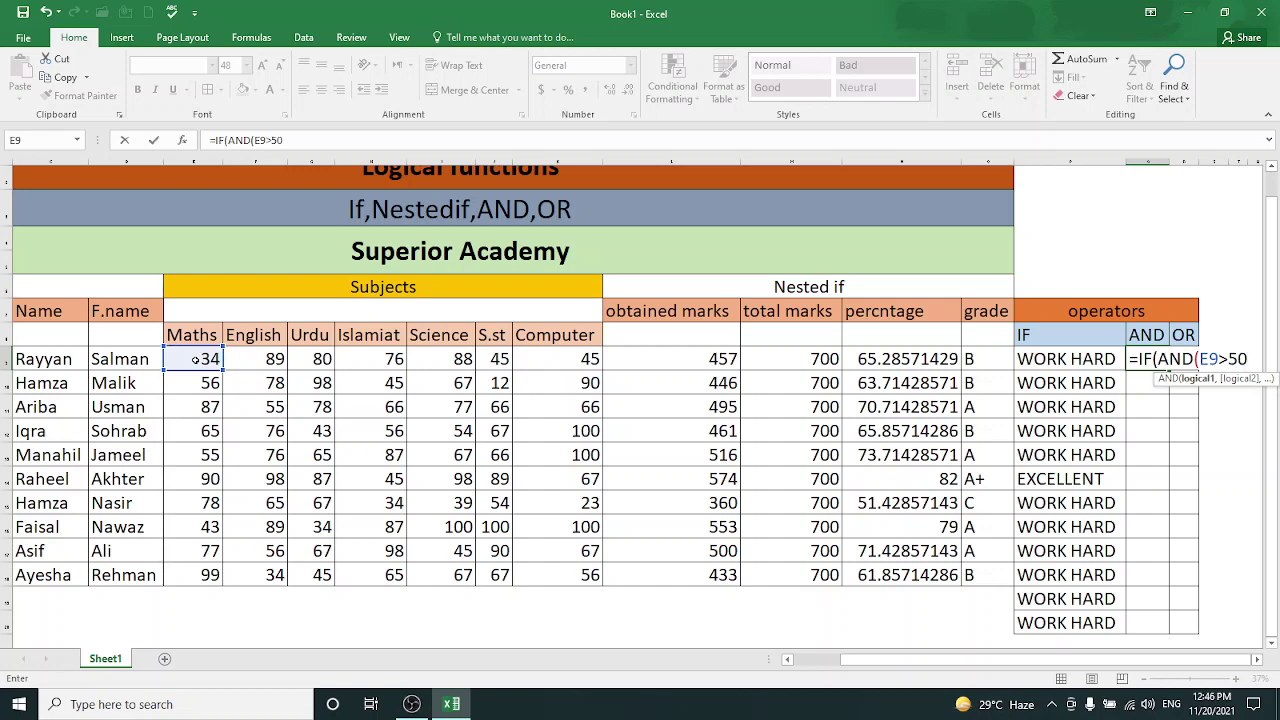
pyautogui.press('BackSpace')
pyautogui.press('BackSpace')
pyautogui.write('=')
pyautogui.write('50')
pyautogui.write(',')
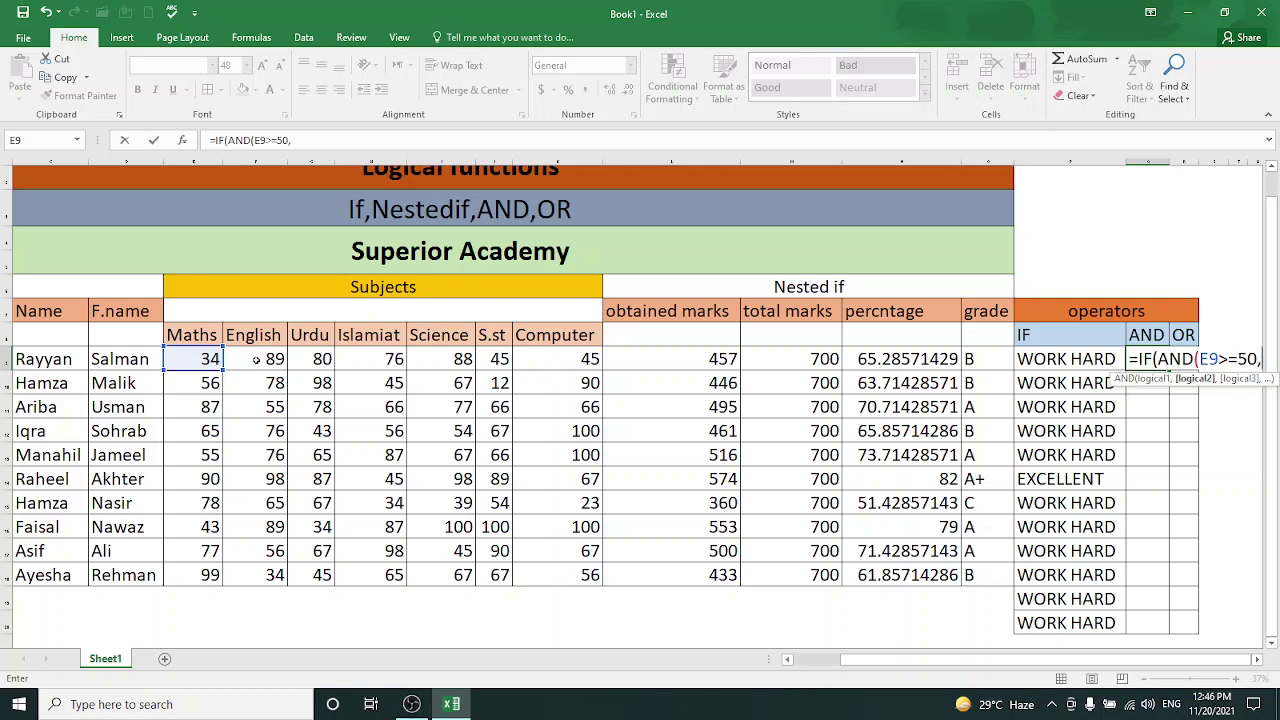
# Step: Add >=50 conditions for F9, G9, H9, I9, J9 and K9, closing the AND
pyautogui.click(256, 359)
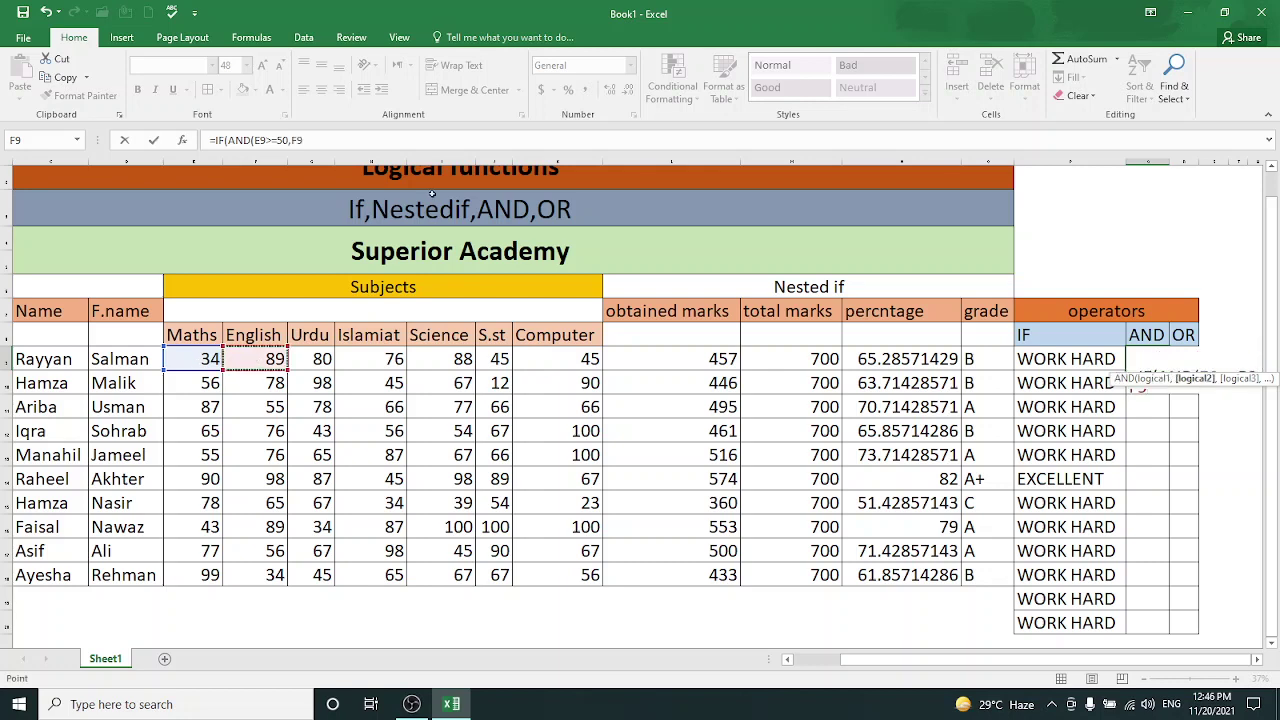
pyautogui.write('>=')
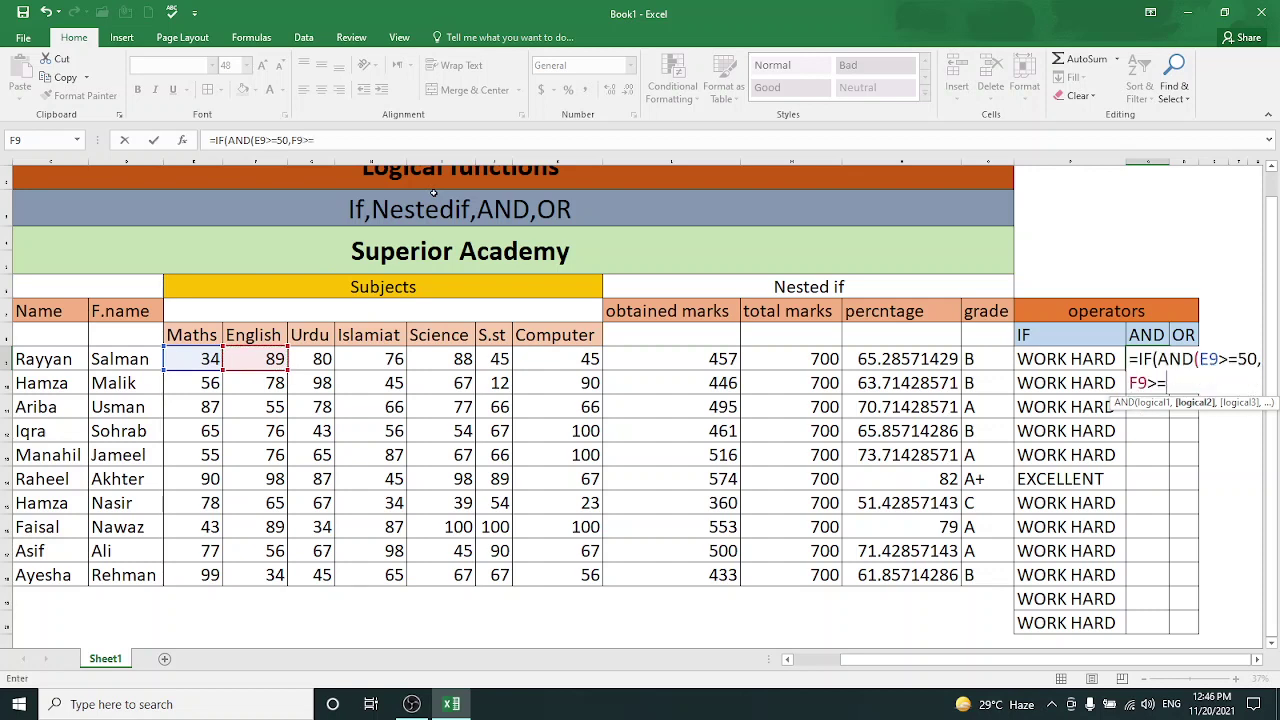
pyautogui.write('50')
pyautogui.write(',')
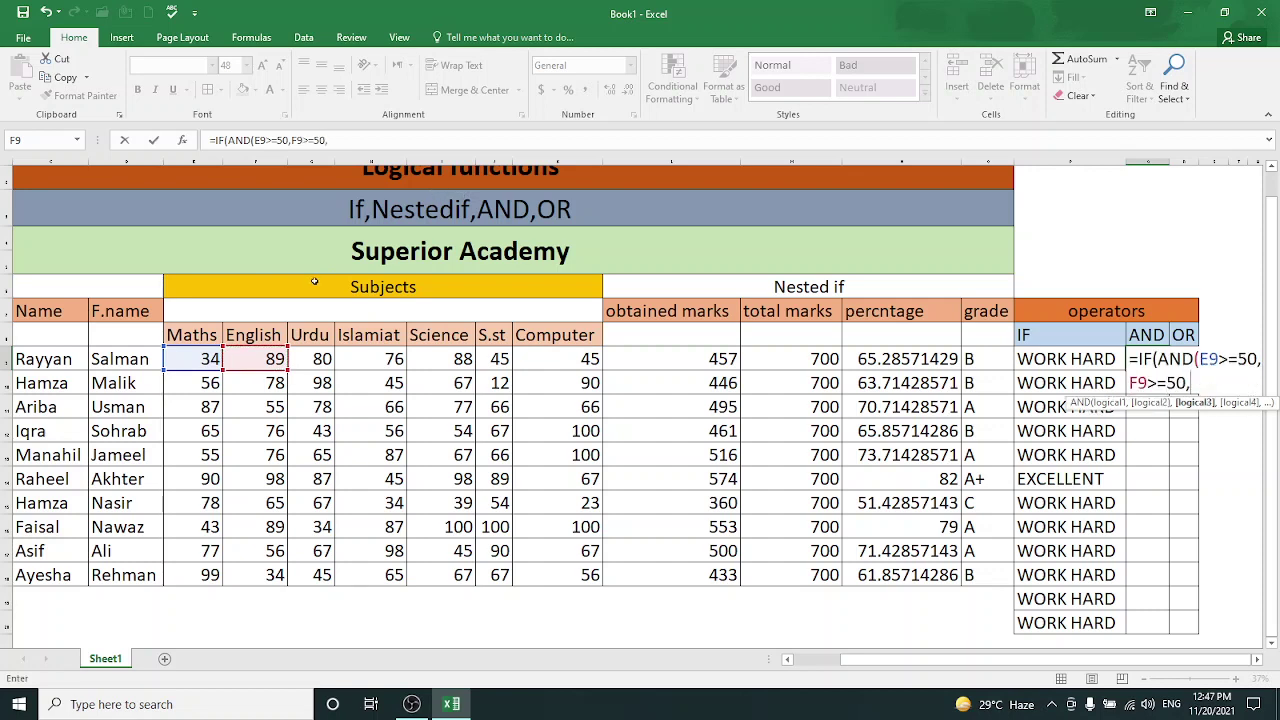
pyautogui.click(309, 359)
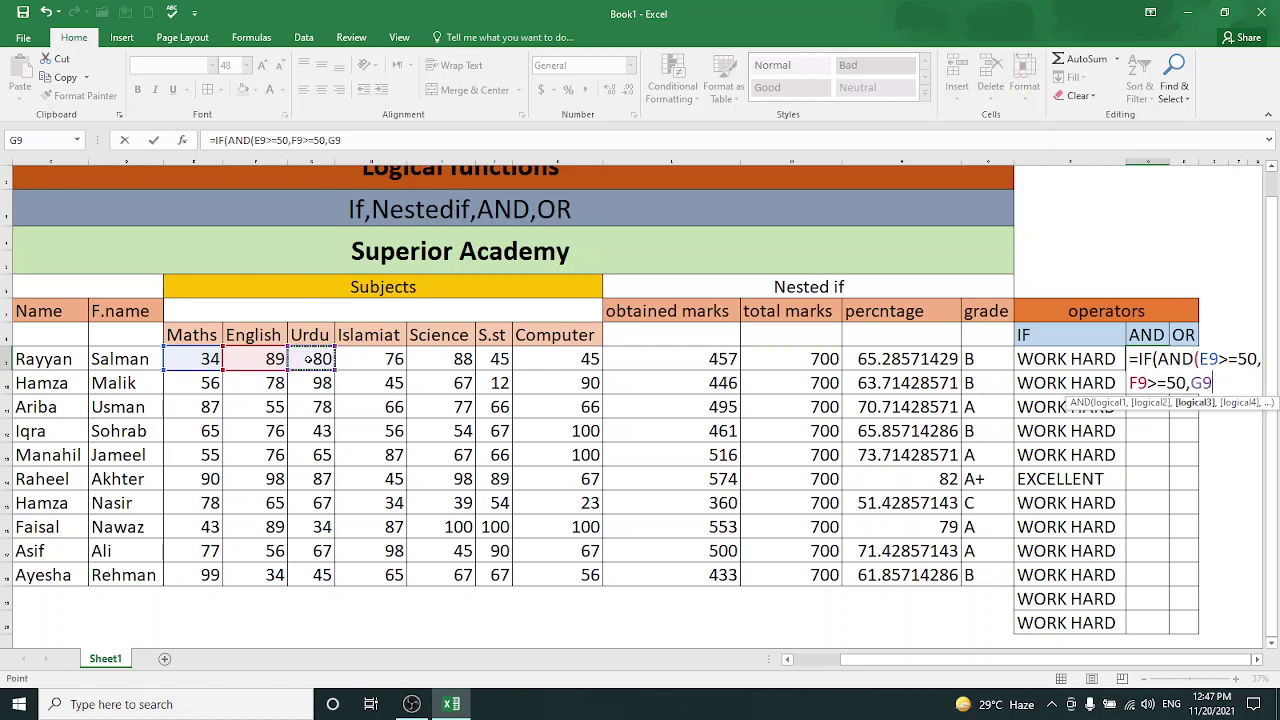
pyautogui.write('>=')
pyautogui.write('50')
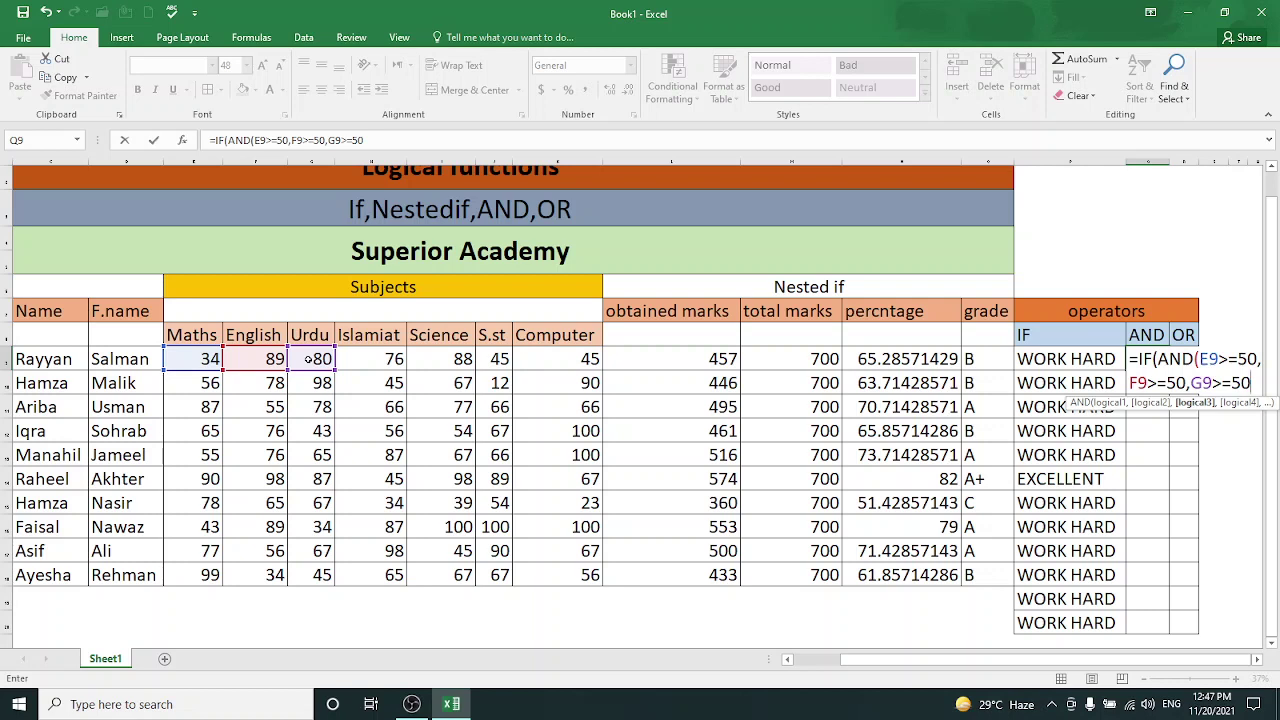
pyautogui.write(',')
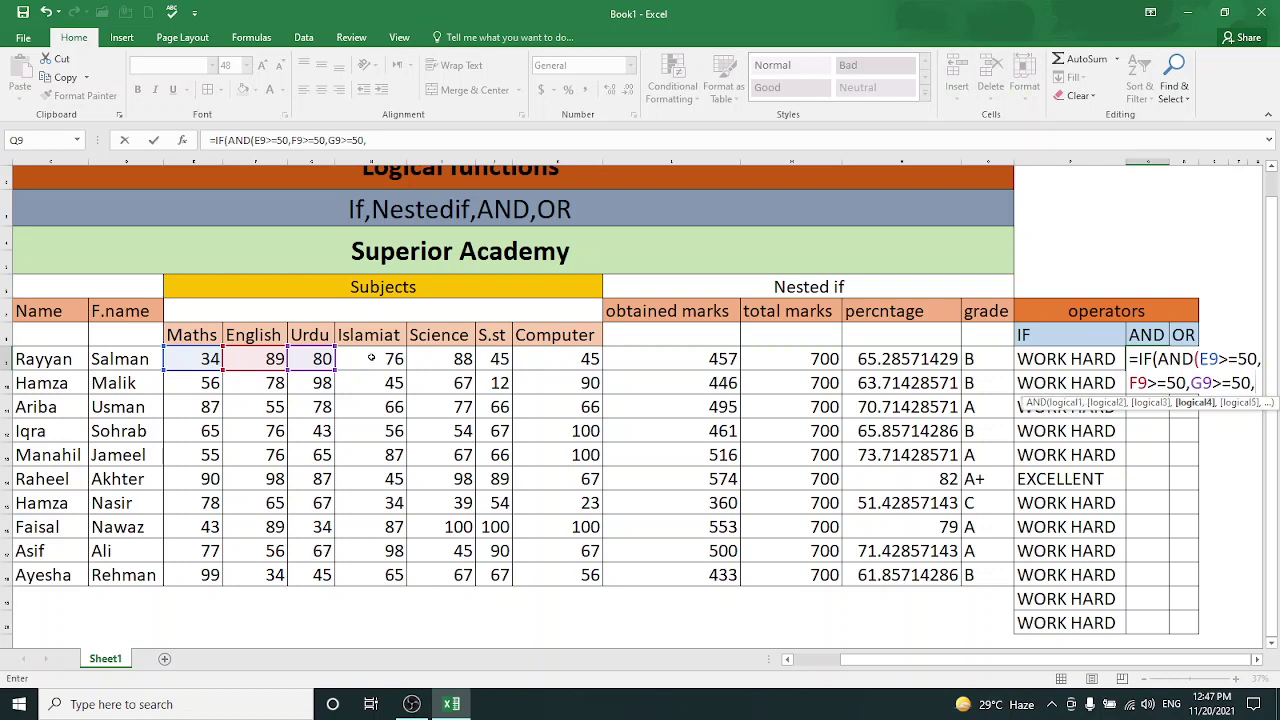
pyautogui.click(372, 358)
pyautogui.write('>')
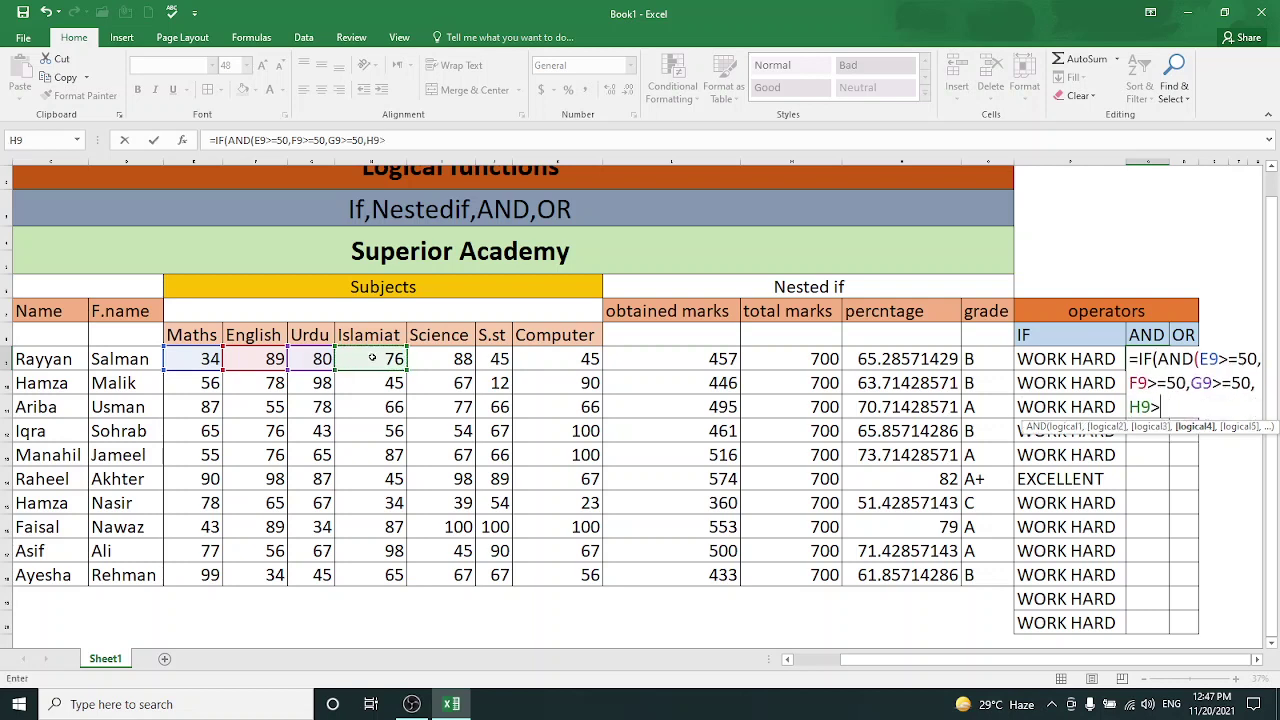
pyautogui.write('=50')
pyautogui.write(',')
pyautogui.click(445, 361)
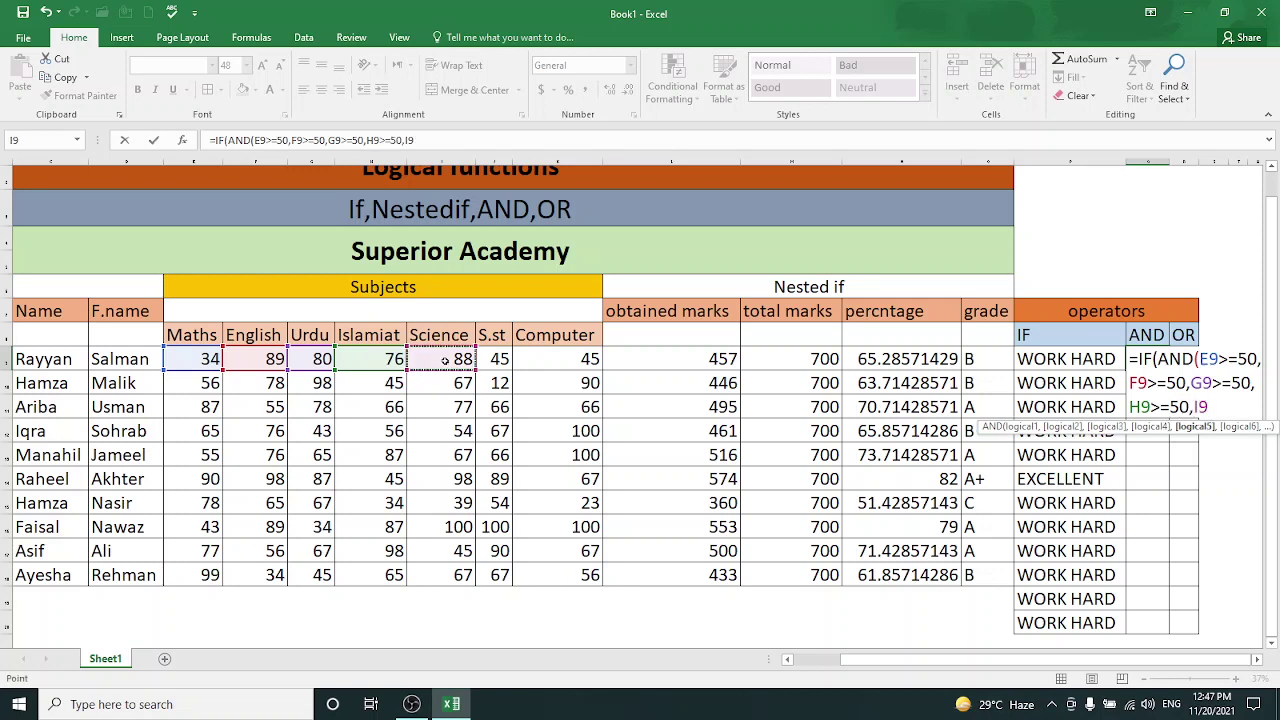
pyautogui.write('>')
pyautogui.write('=50')
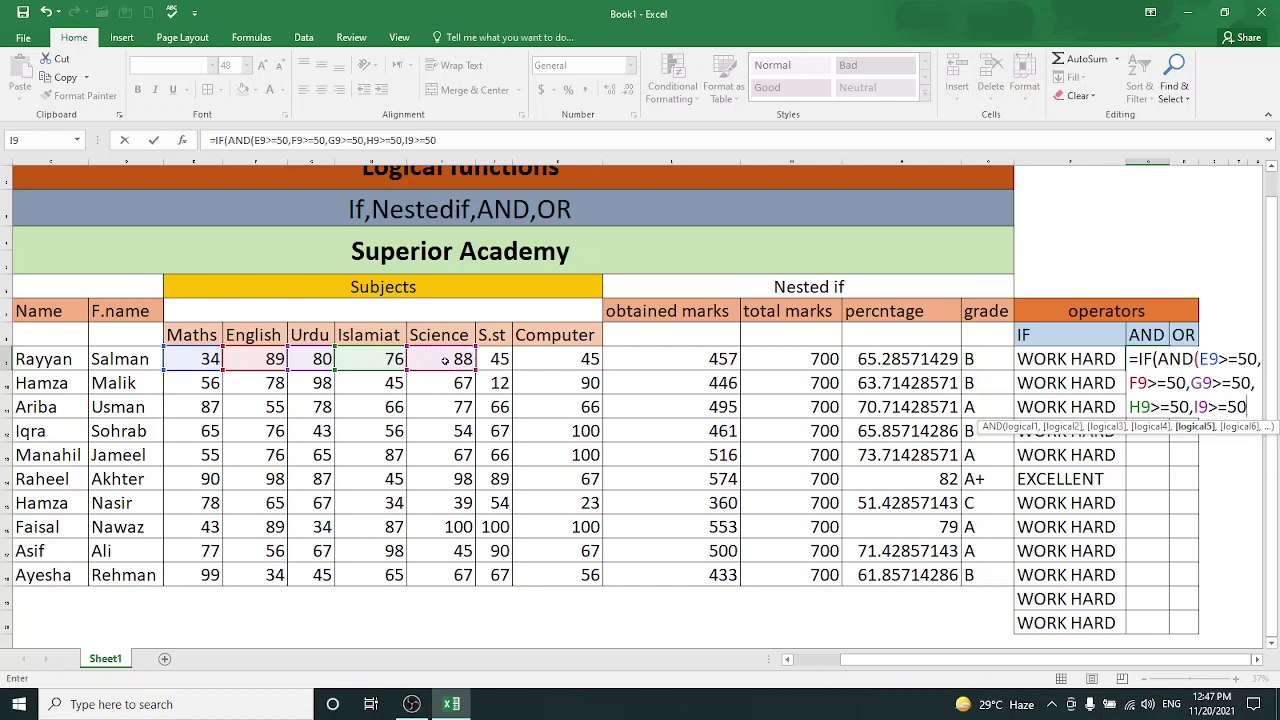
pyautogui.write(',')
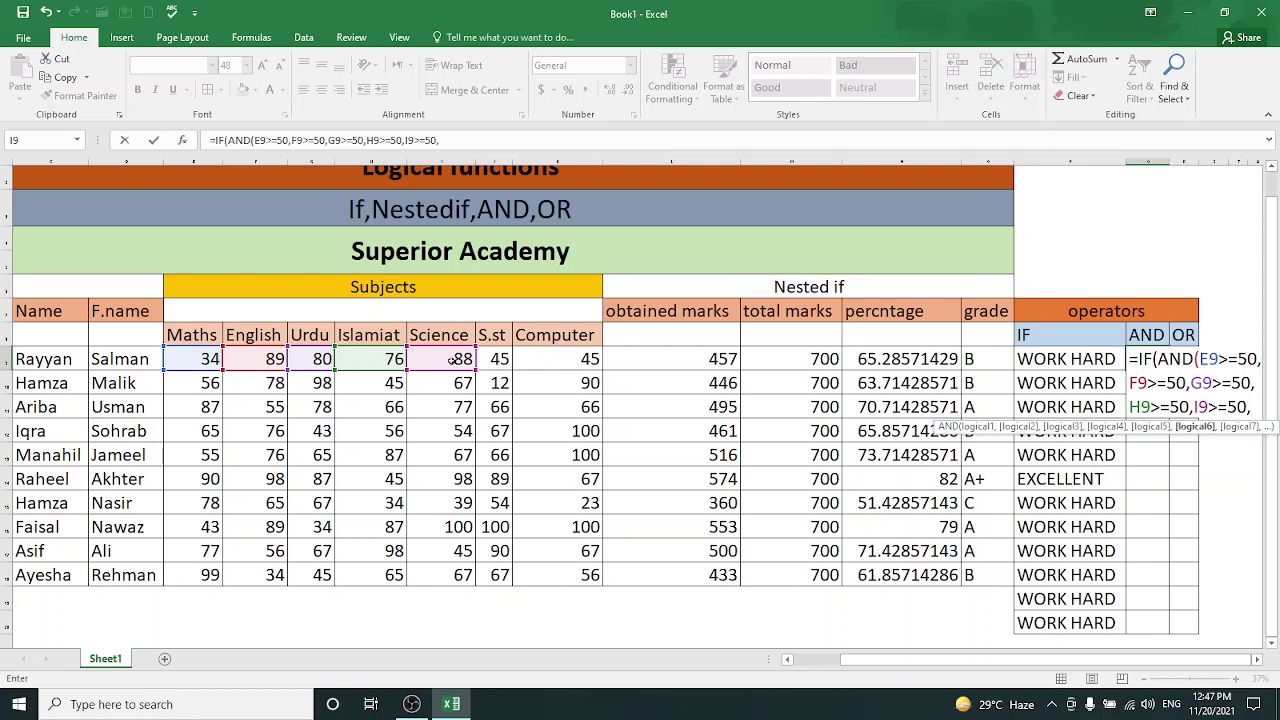
pyautogui.click(497, 359)
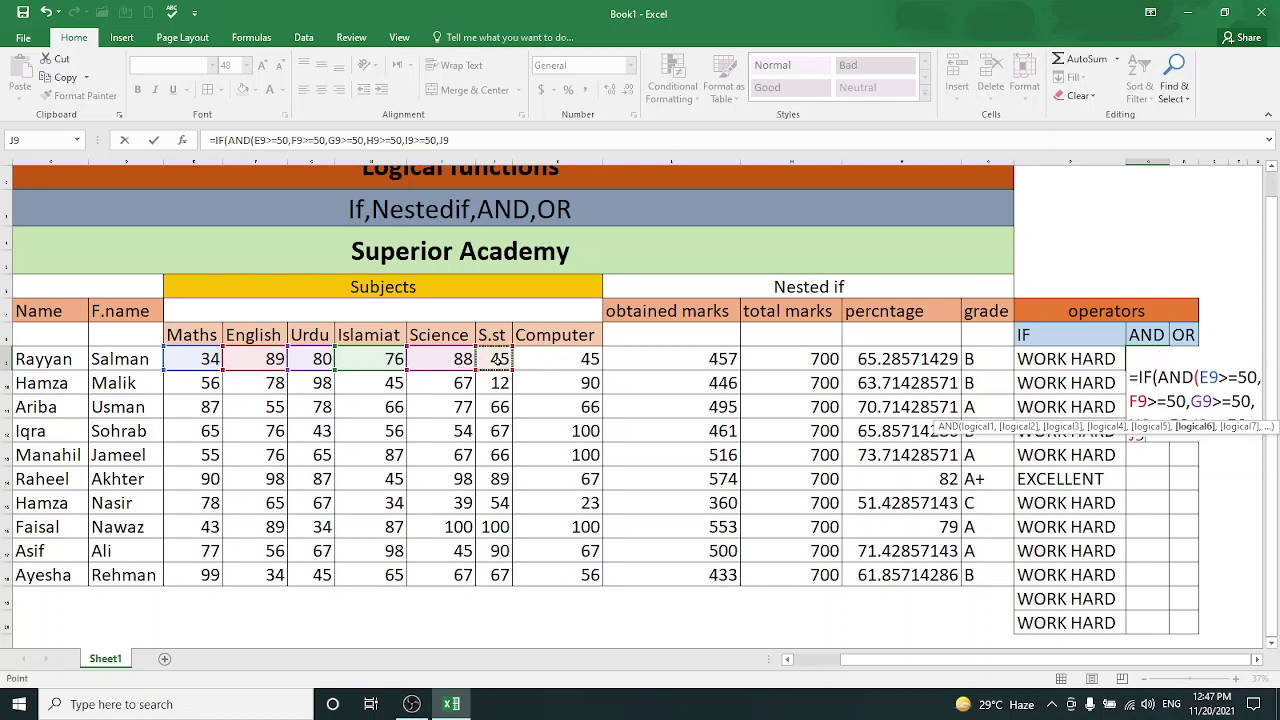
pyautogui.write('>')
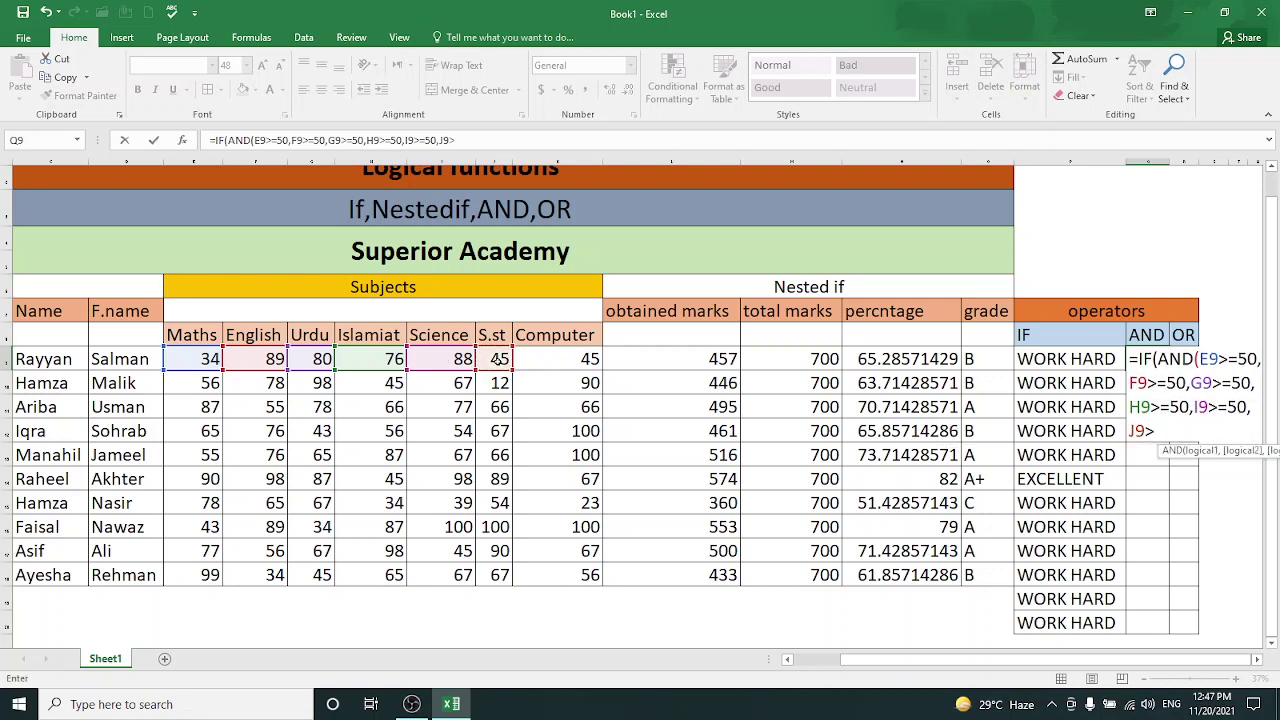
pyautogui.write('=50')
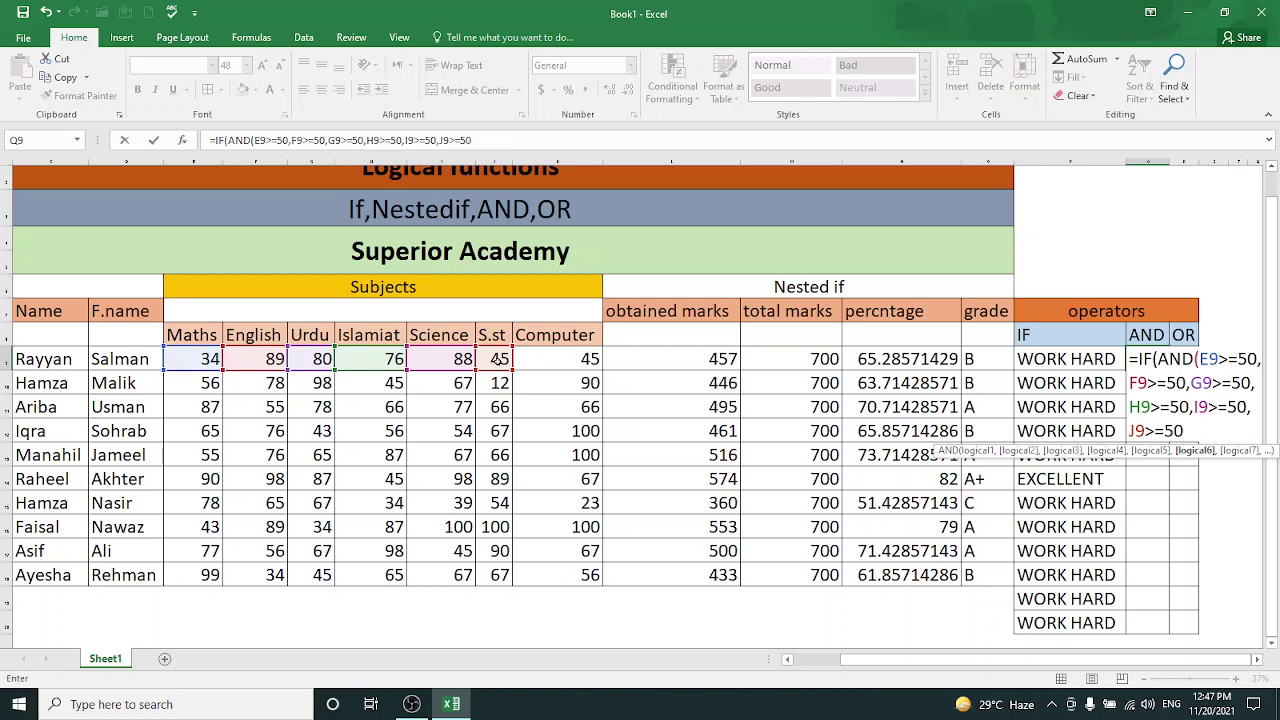
pyautogui.write(',')
pyautogui.click(554, 357)
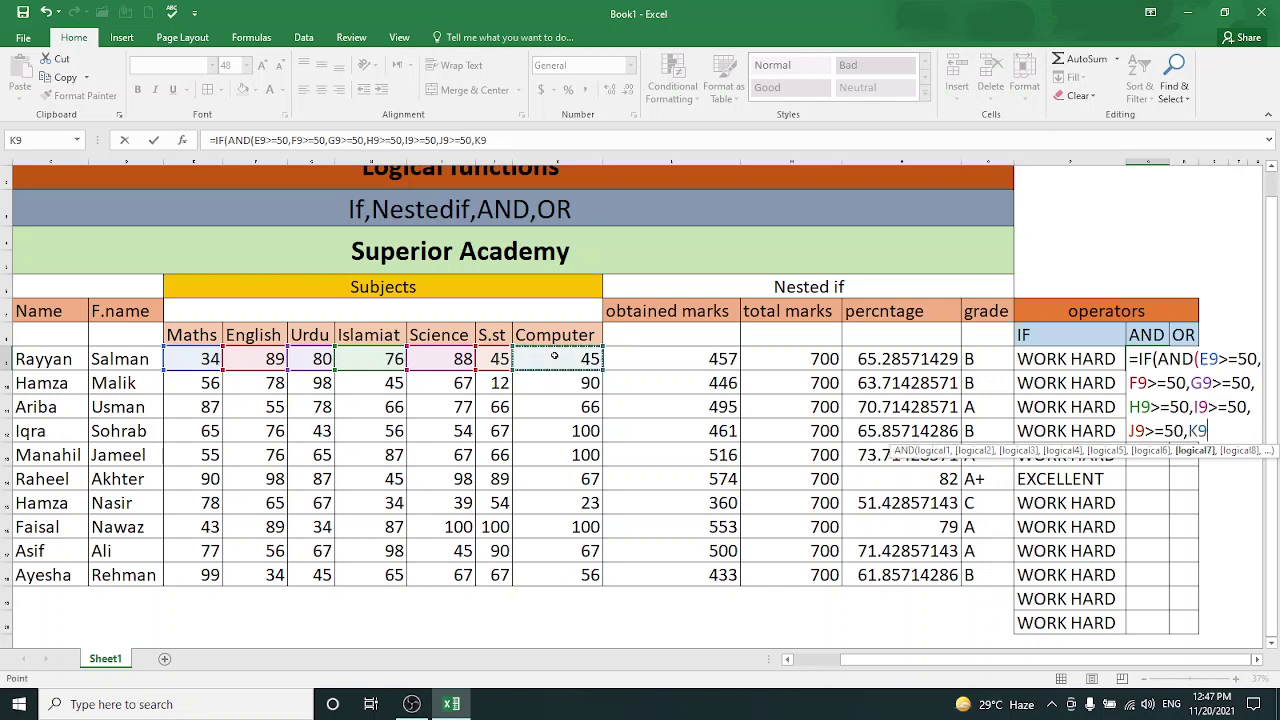
pyautogui.write('>=')
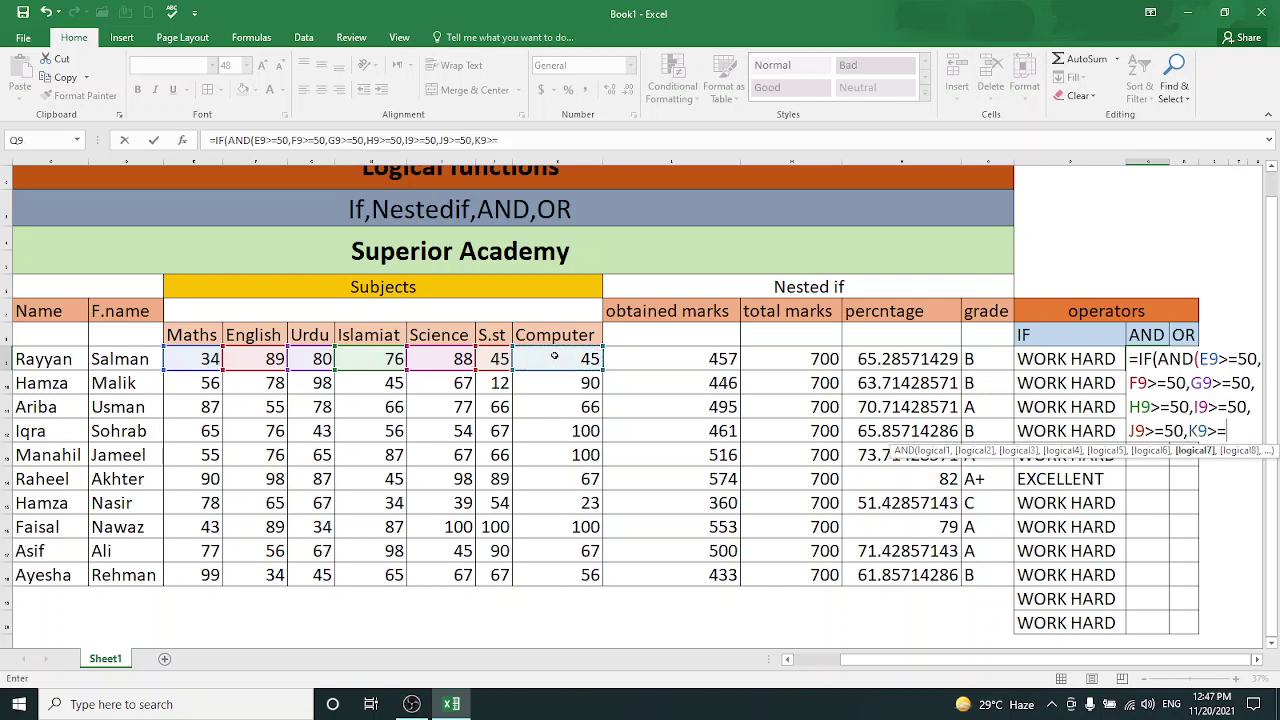
pyautogui.write('50')
pyautogui.write(')')
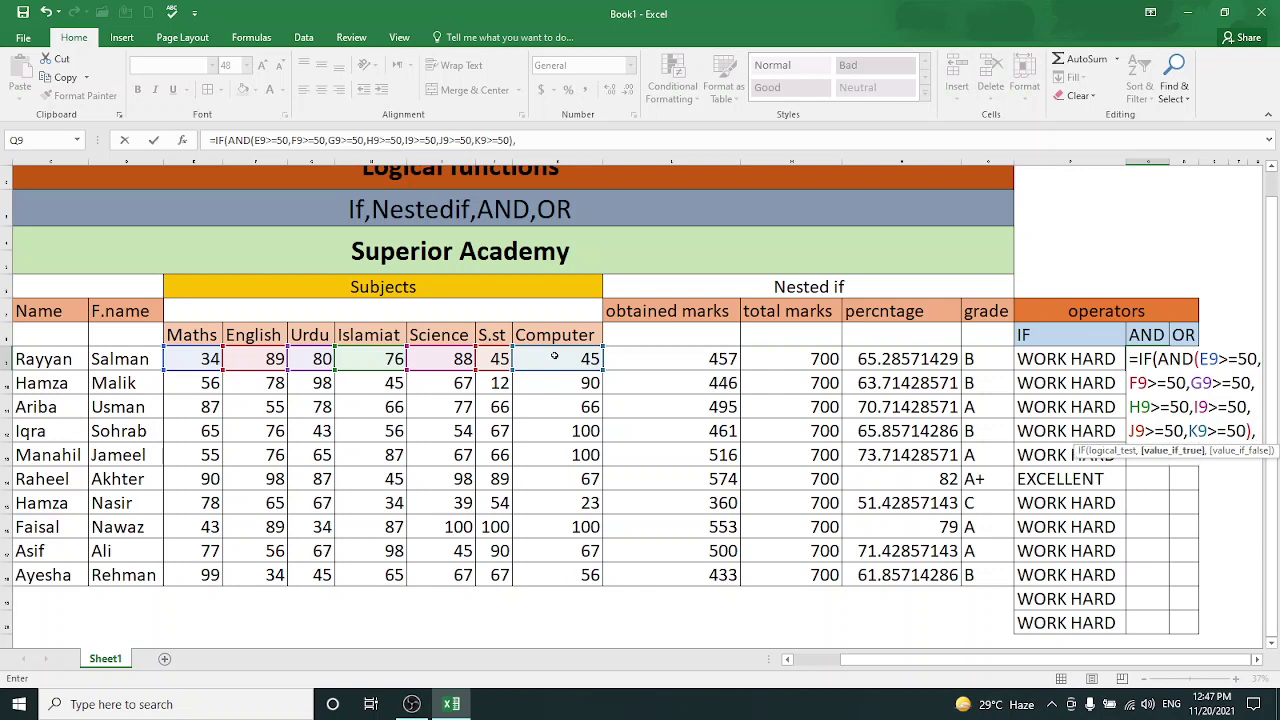
# Step: Finish the Q9 AND formula with "PASS","FAIL") and commit it, so the first student shows FAIL
pyautogui.write(',"')
pyautogui.write('P')
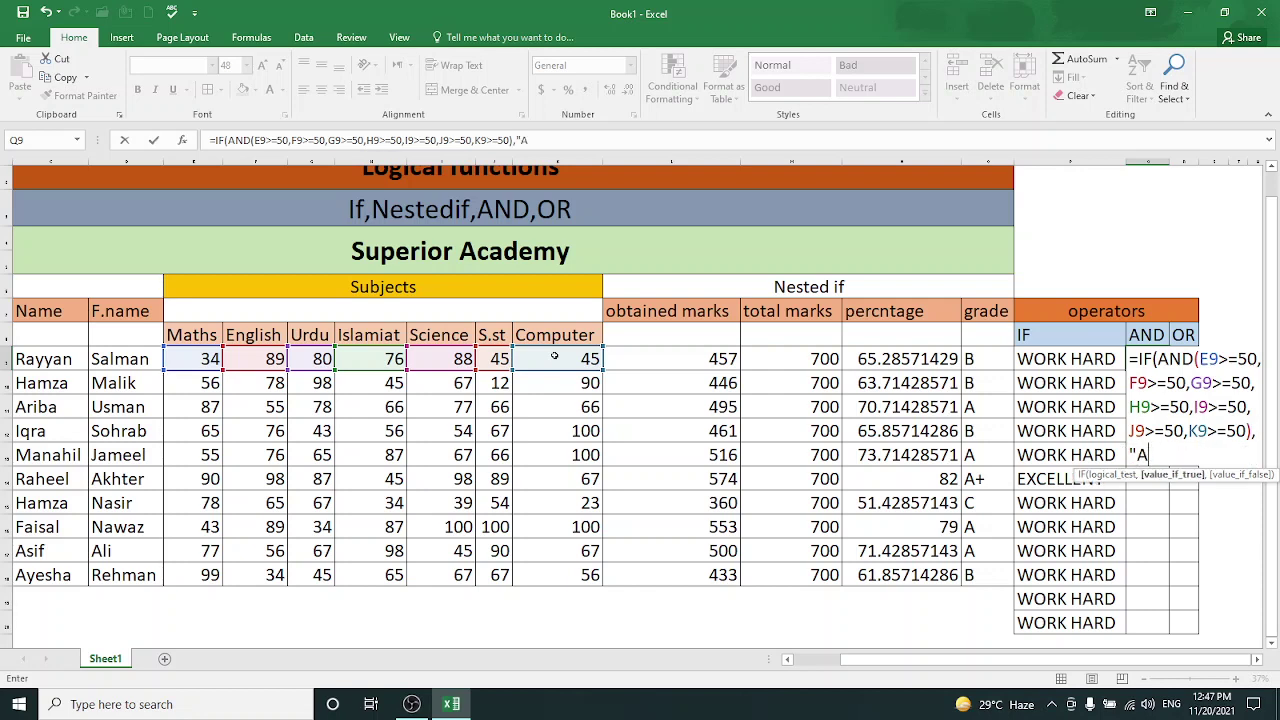
pyautogui.write('ASS"')
pyautogui.write(',')
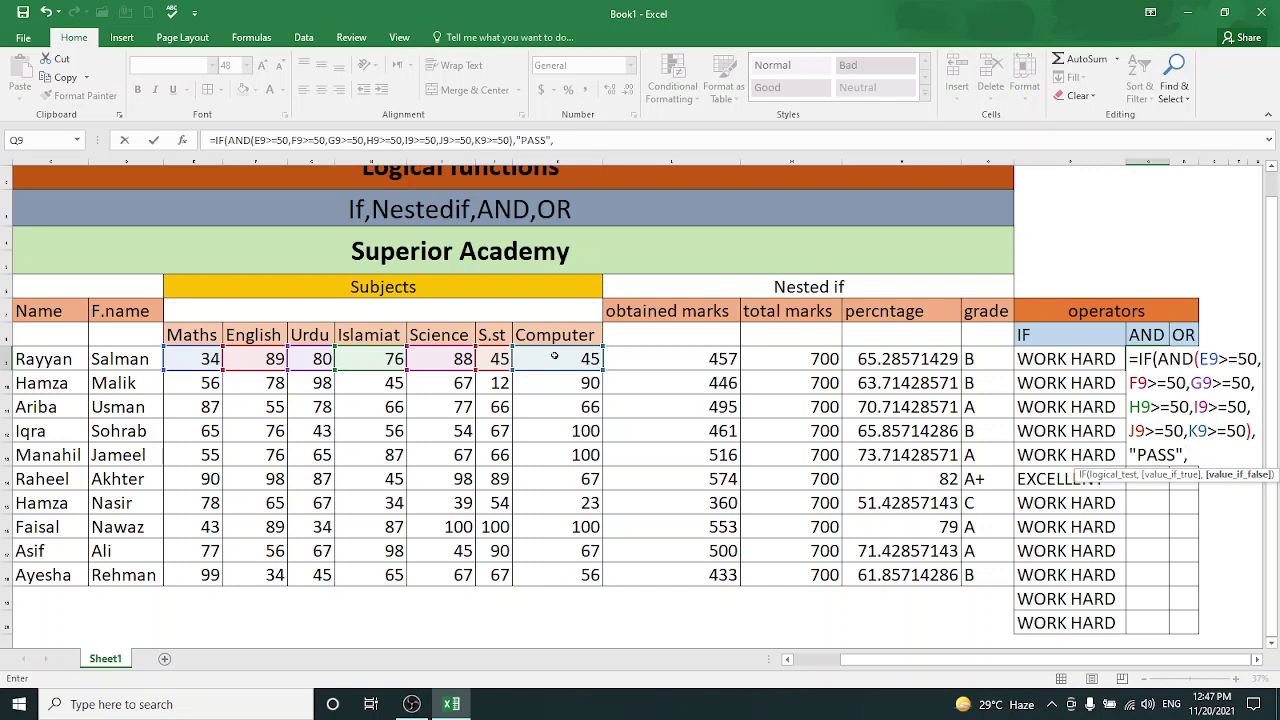
pyautogui.write('FA')
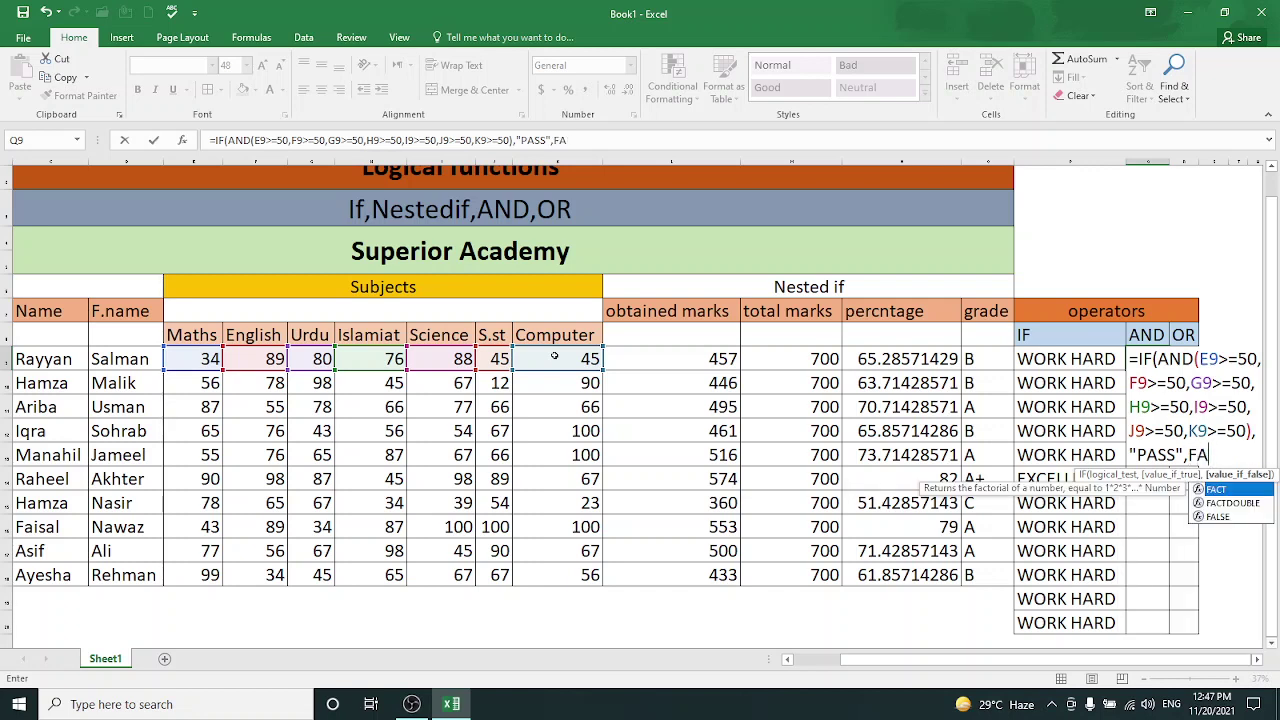
pyautogui.press('BackSpace')
pyautogui.press('BackSpace')
pyautogui.write('"')
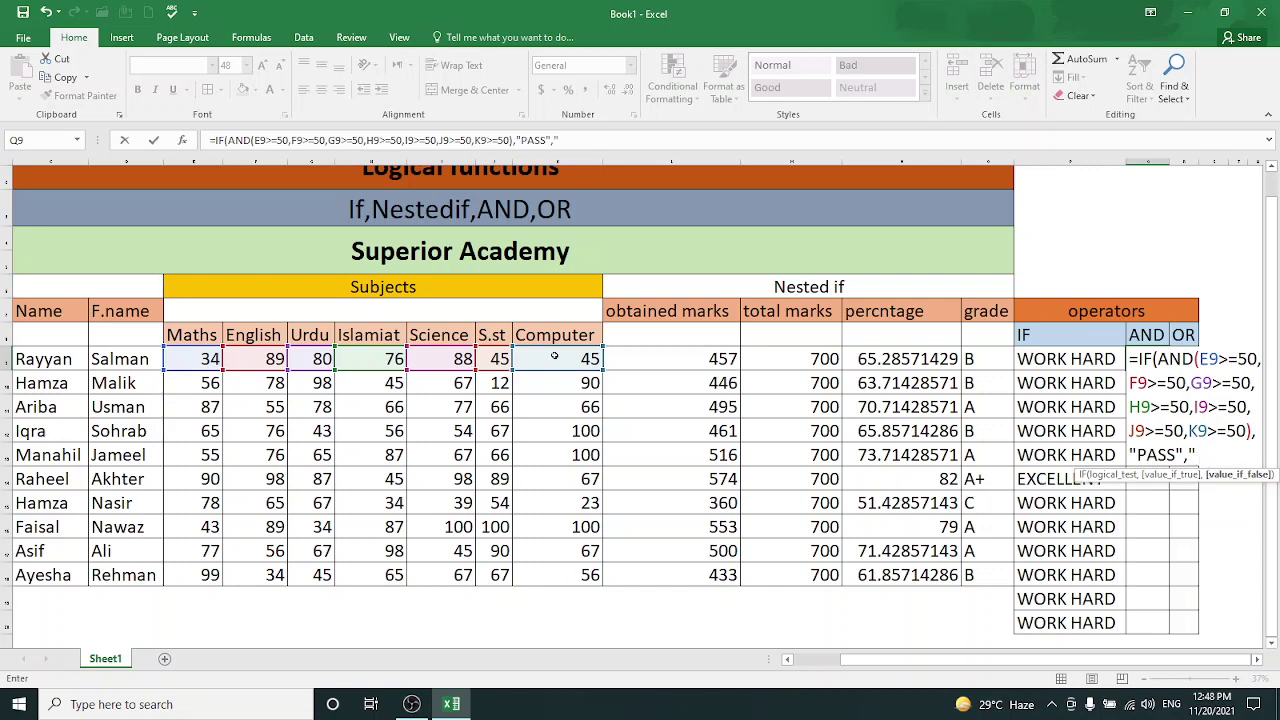
pyautogui.write('FAIL"')
pyautogui.write(')')
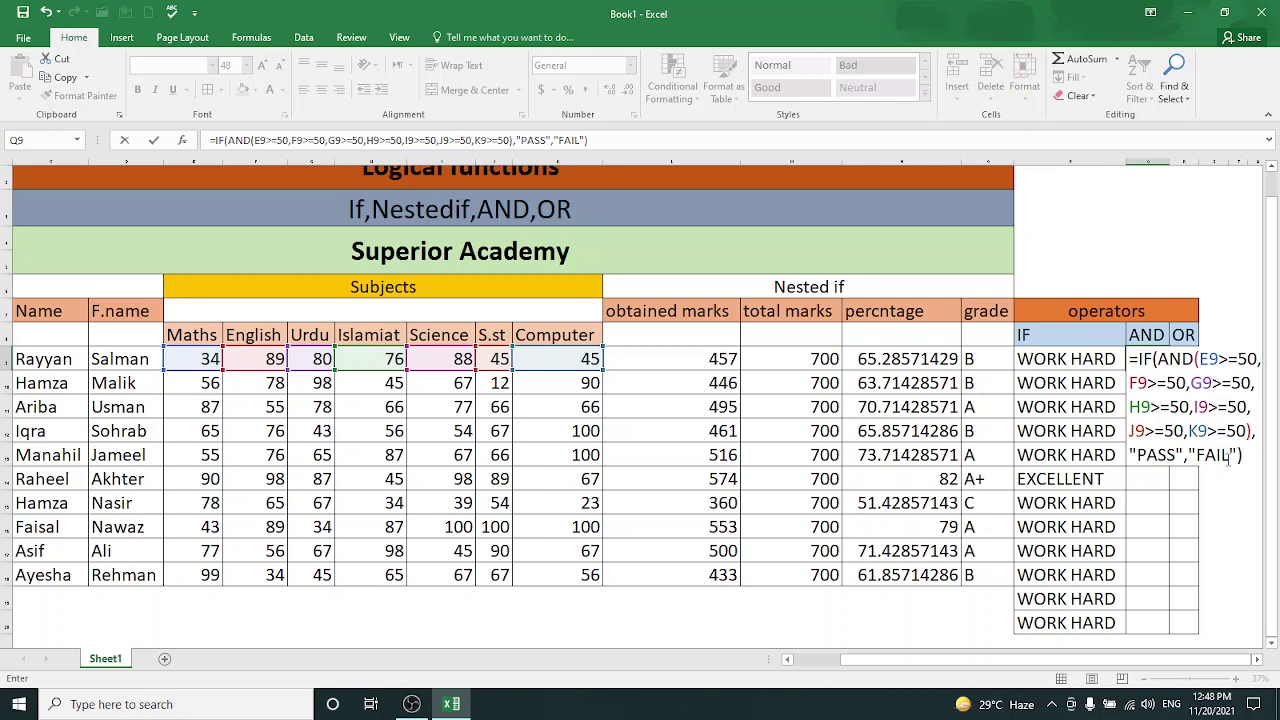
pyautogui.press('Return')
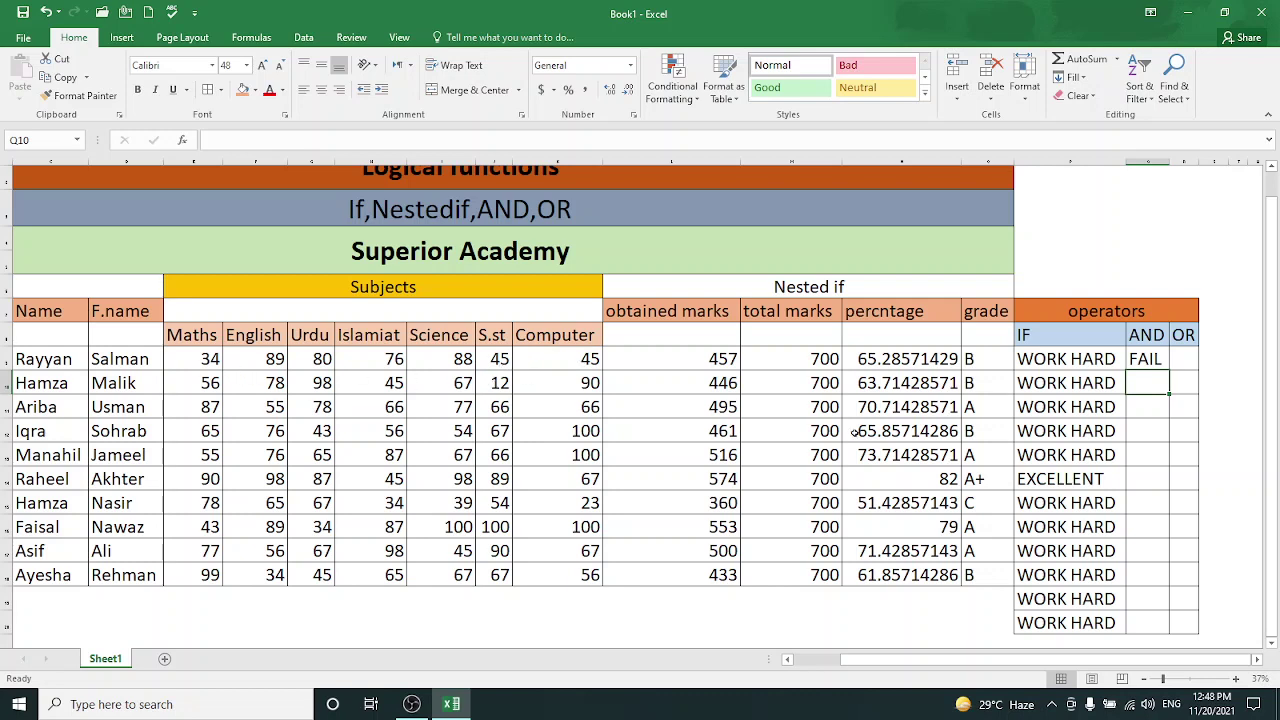
# Step: Copy the Q9 AND formula down to row 18: PASS for two students, FAIL for eight
pyautogui.click(1143, 360)
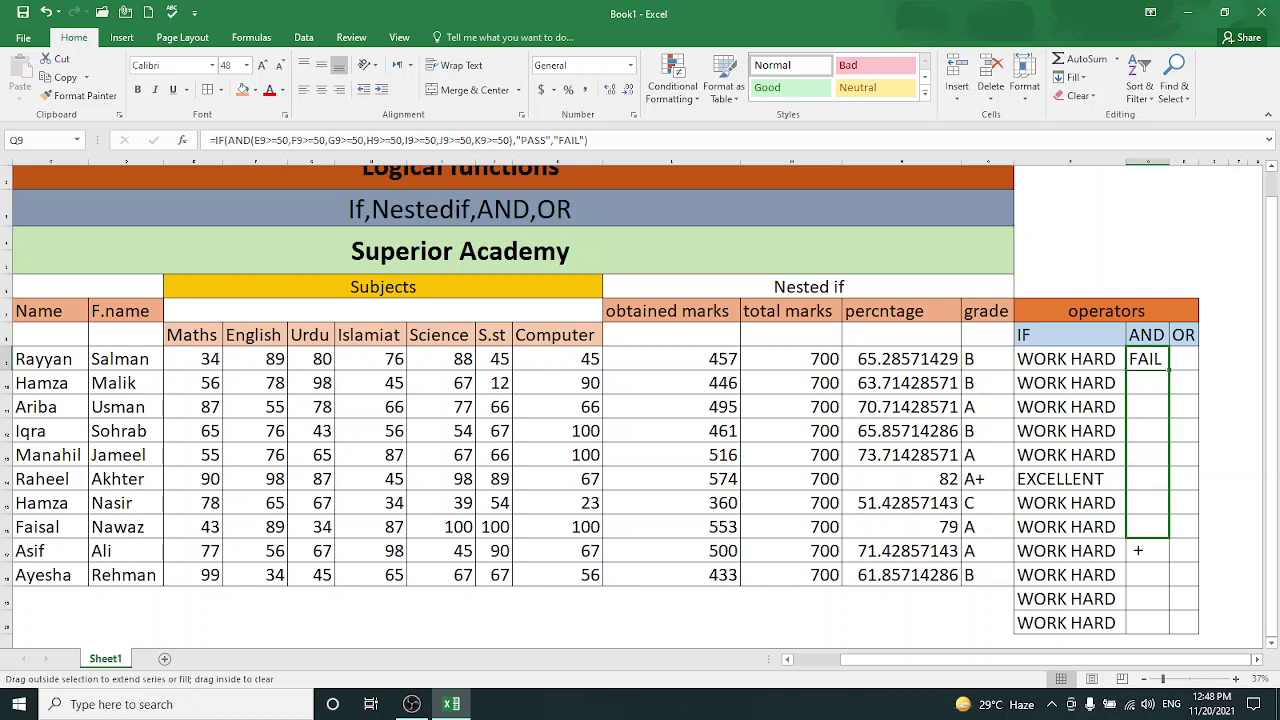
pyautogui.moveTo(1144, 493); pyautogui.dragTo(1138, 580)
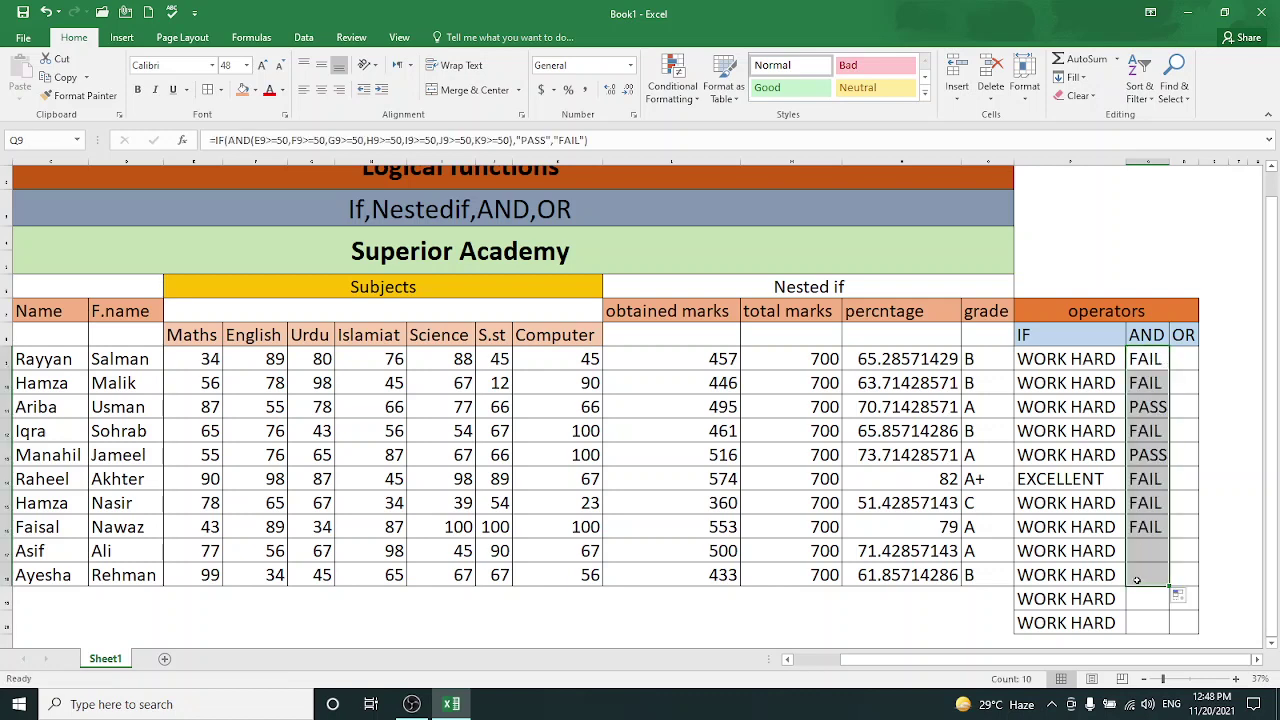
pyautogui.click(1196, 488)
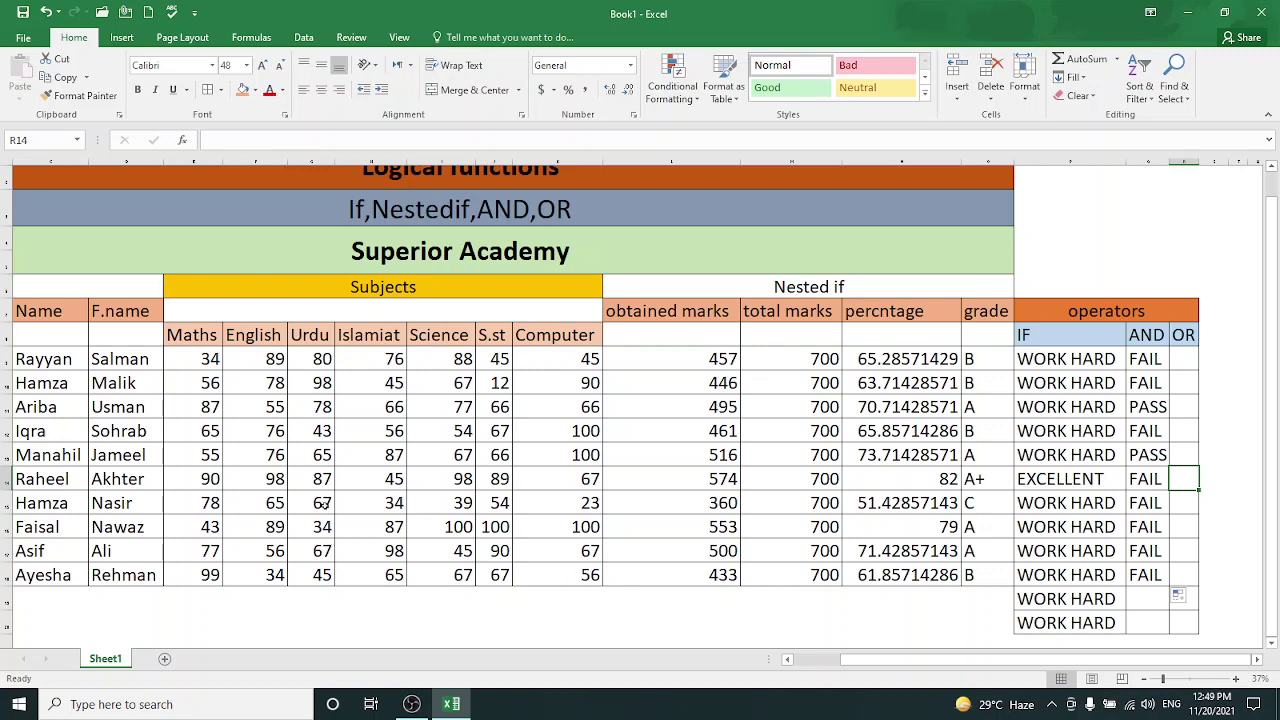
# Step: Change row 15's Islamiat, Science and Computer marks to 55, 67 and 78
pyautogui.click(370, 503)
pyautogui.write('55')
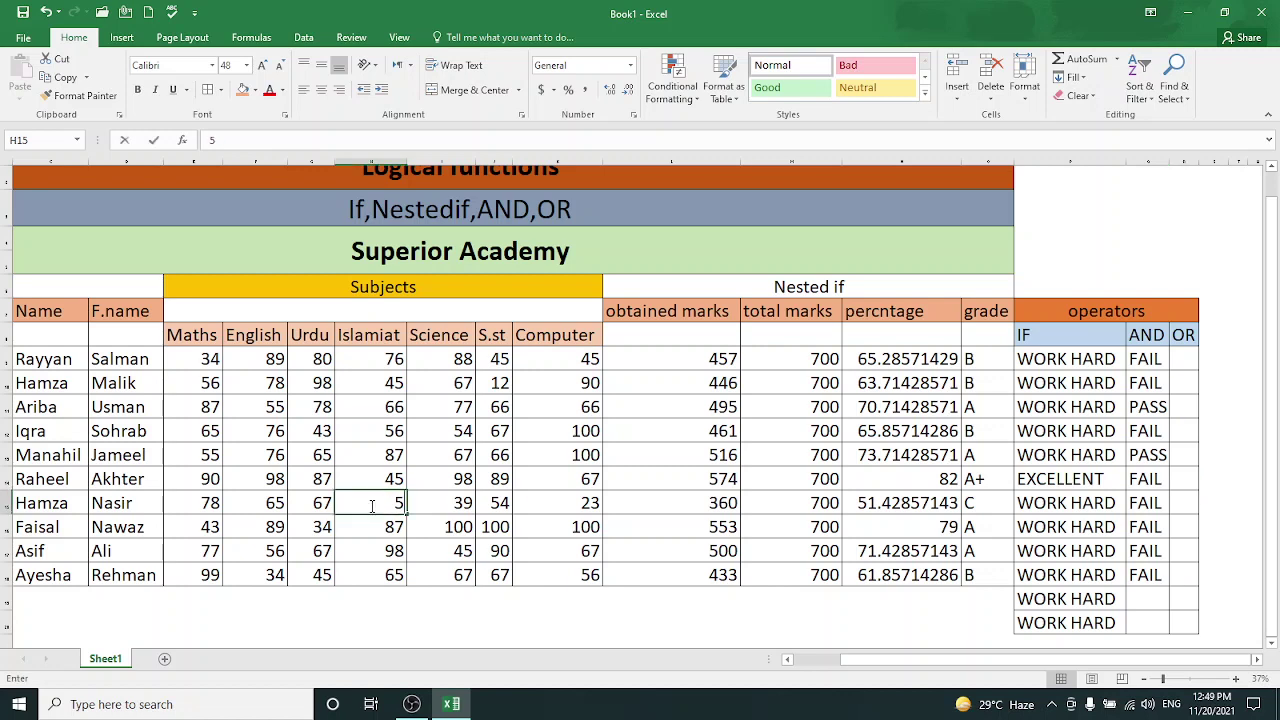
pyautogui.press('Tab')
pyautogui.write('67')
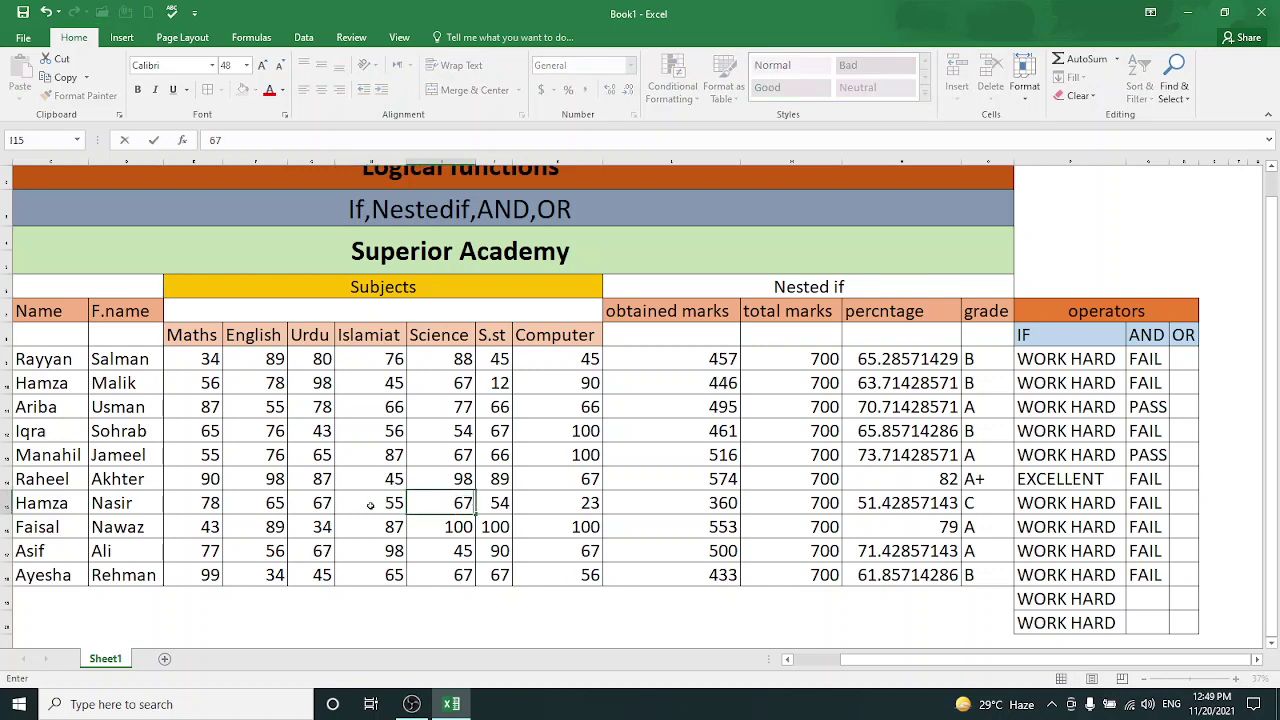
pyautogui.press('Tab')
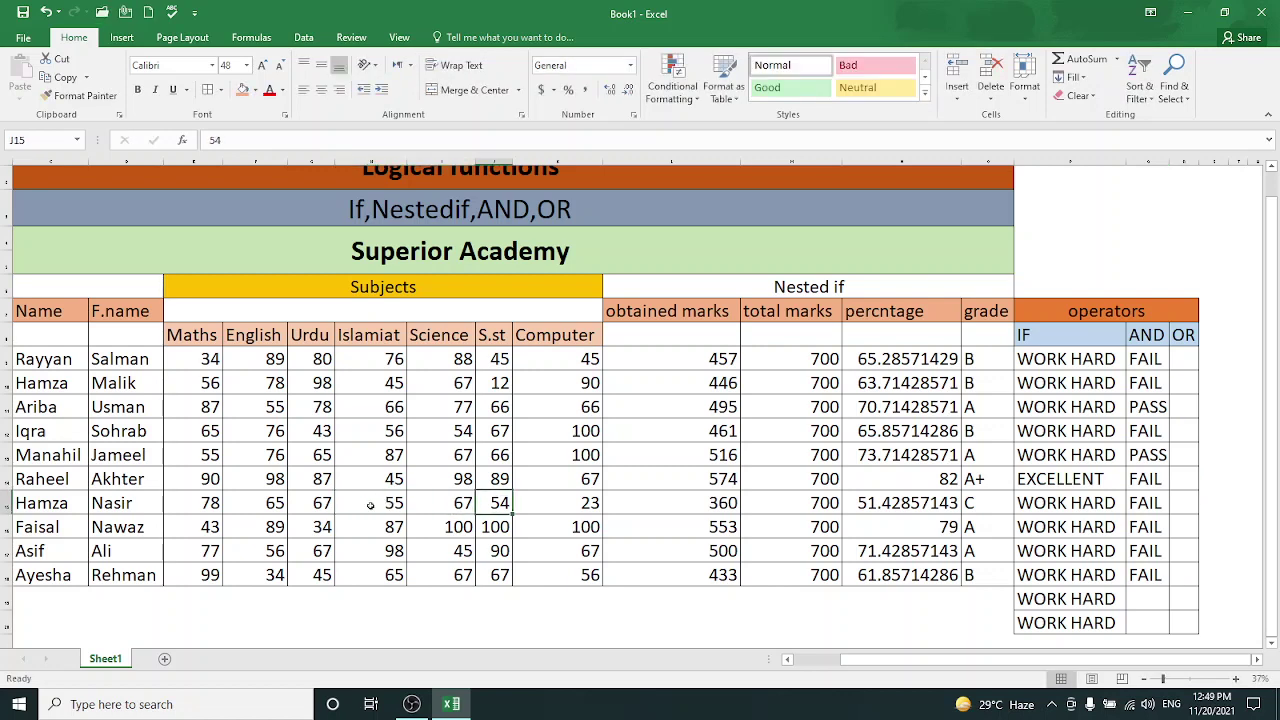
pyautogui.press('Tab')
pyautogui.write('78')
pyautogui.press('Tab')
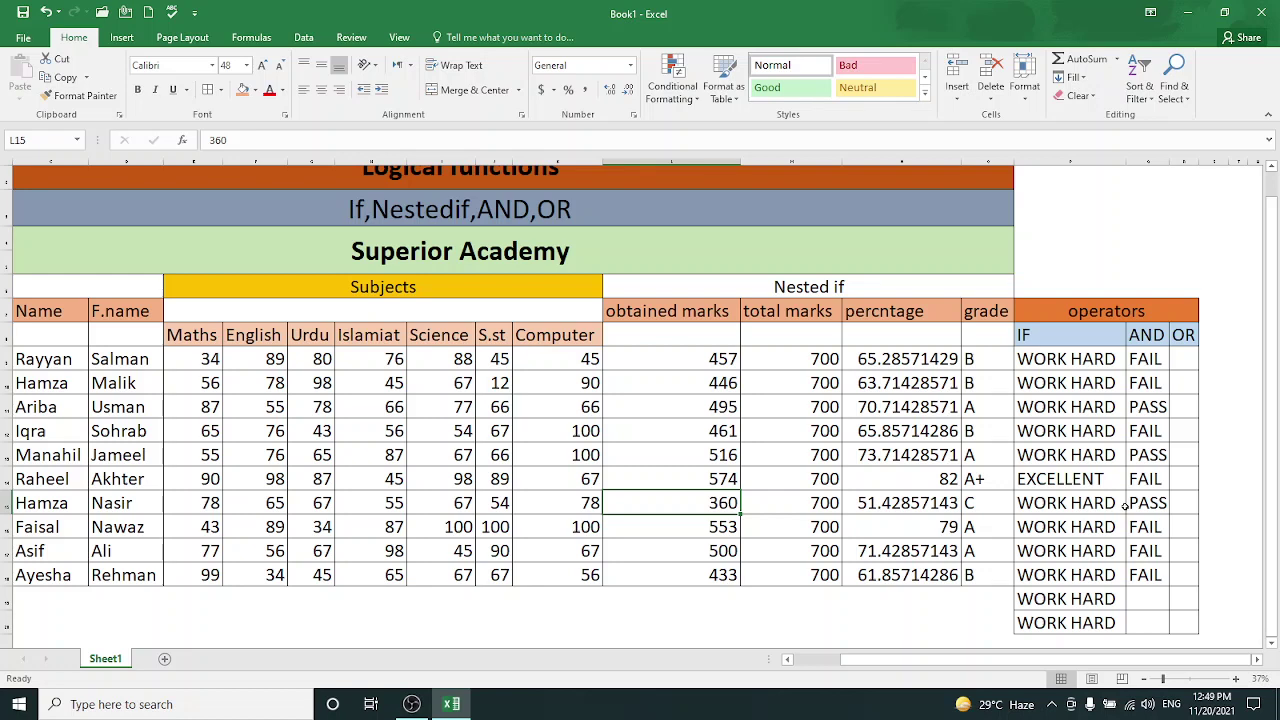
pyautogui.doubleClick(1184, 359)
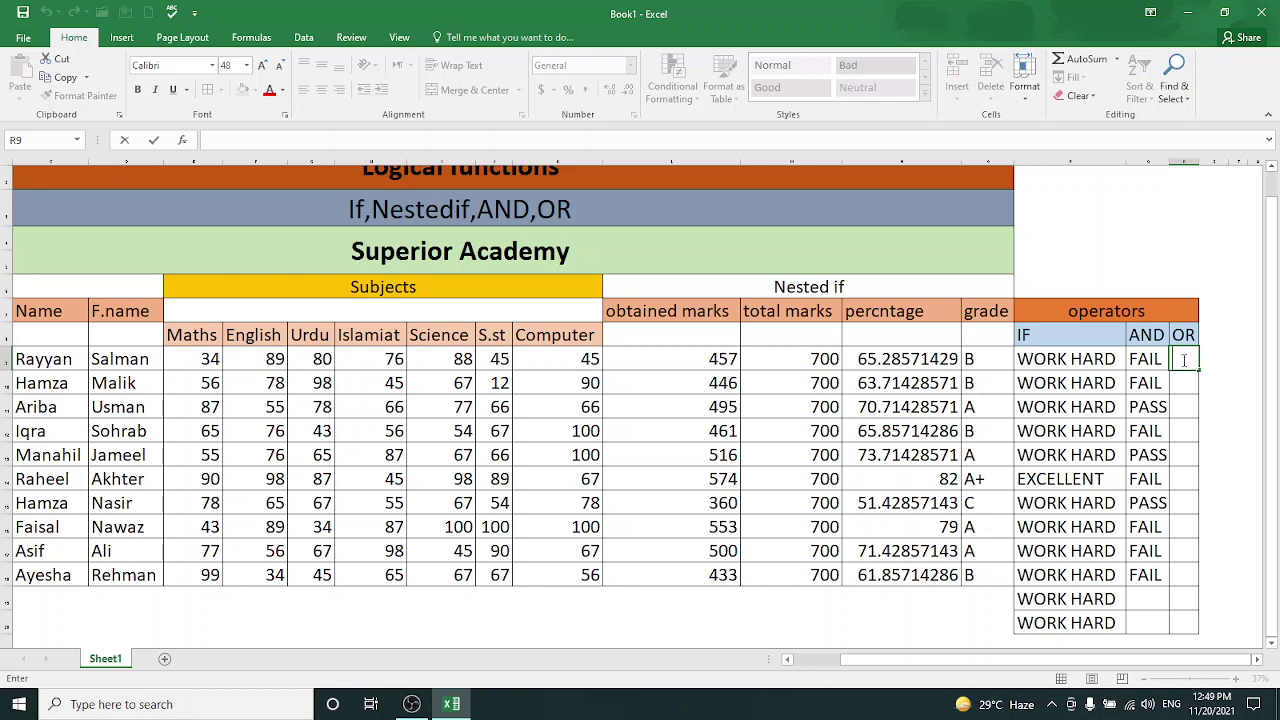
# Step: Begin the R9 formula =IF(OR( comparing the Maths mark E9 and English mark F9 with 80
pyautogui.write('=')
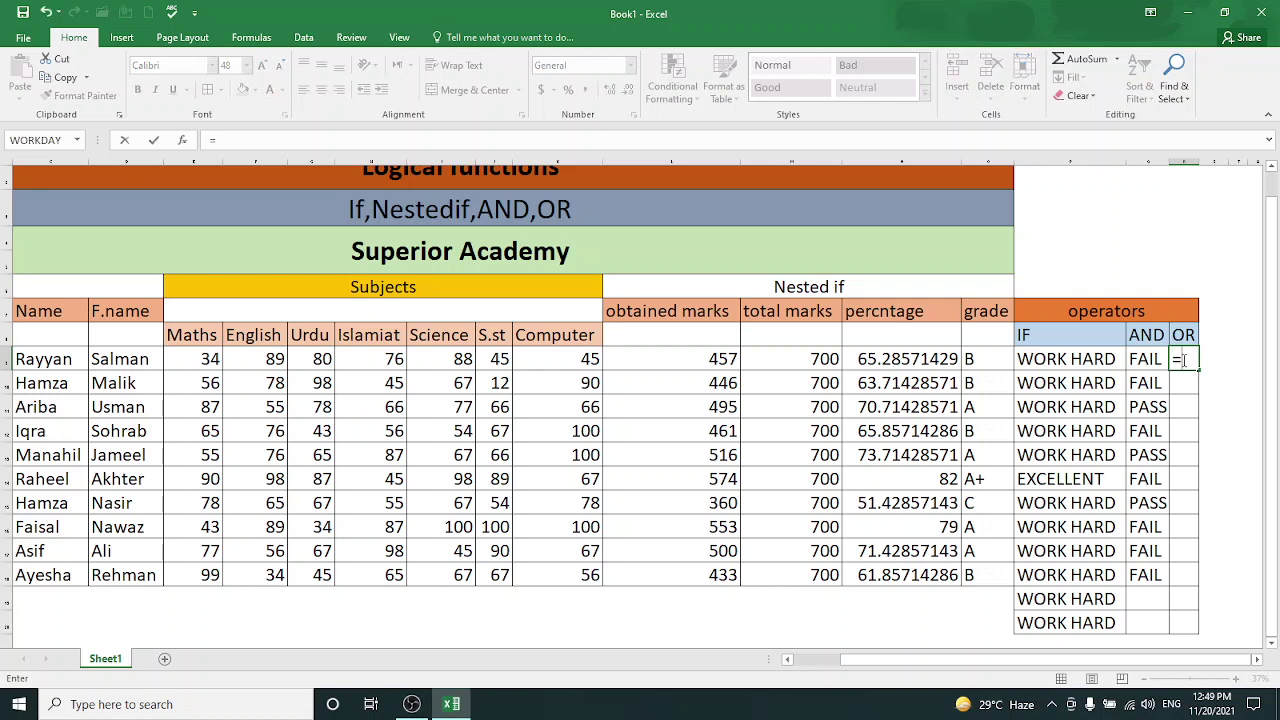
pyautogui.write('IF(')
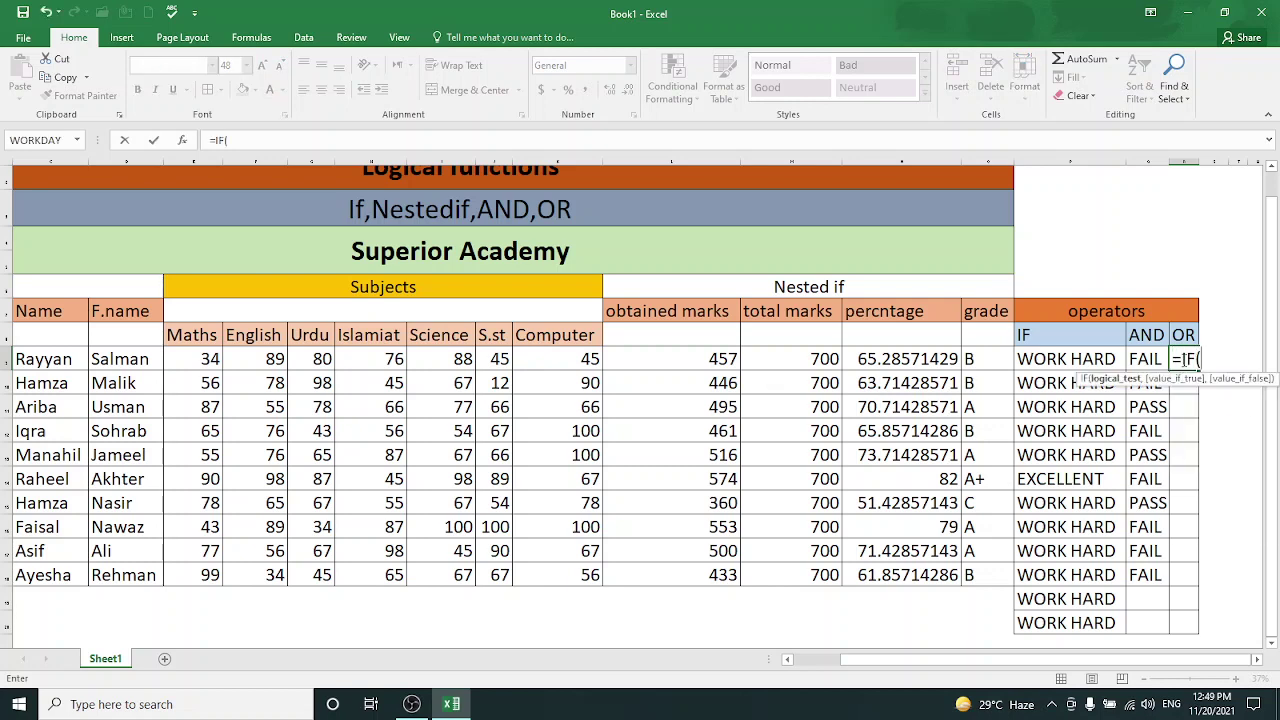
pyautogui.write('OR(')
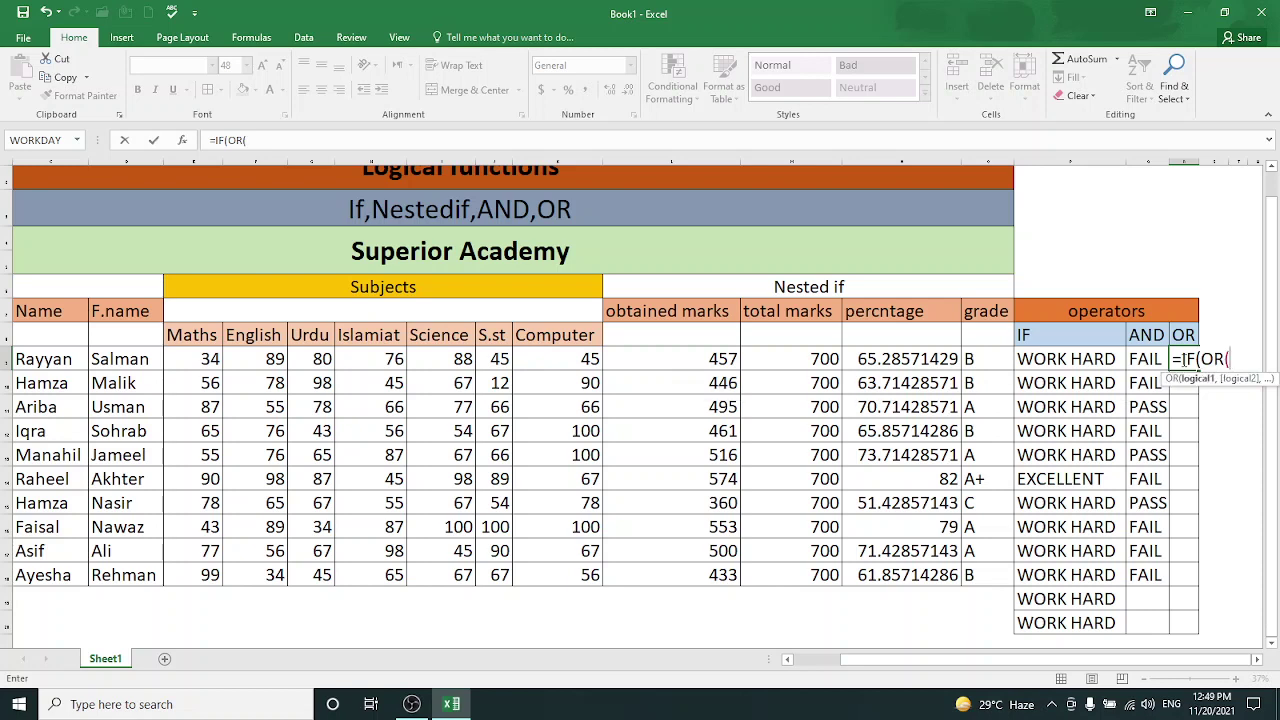
pyautogui.click(186, 361)
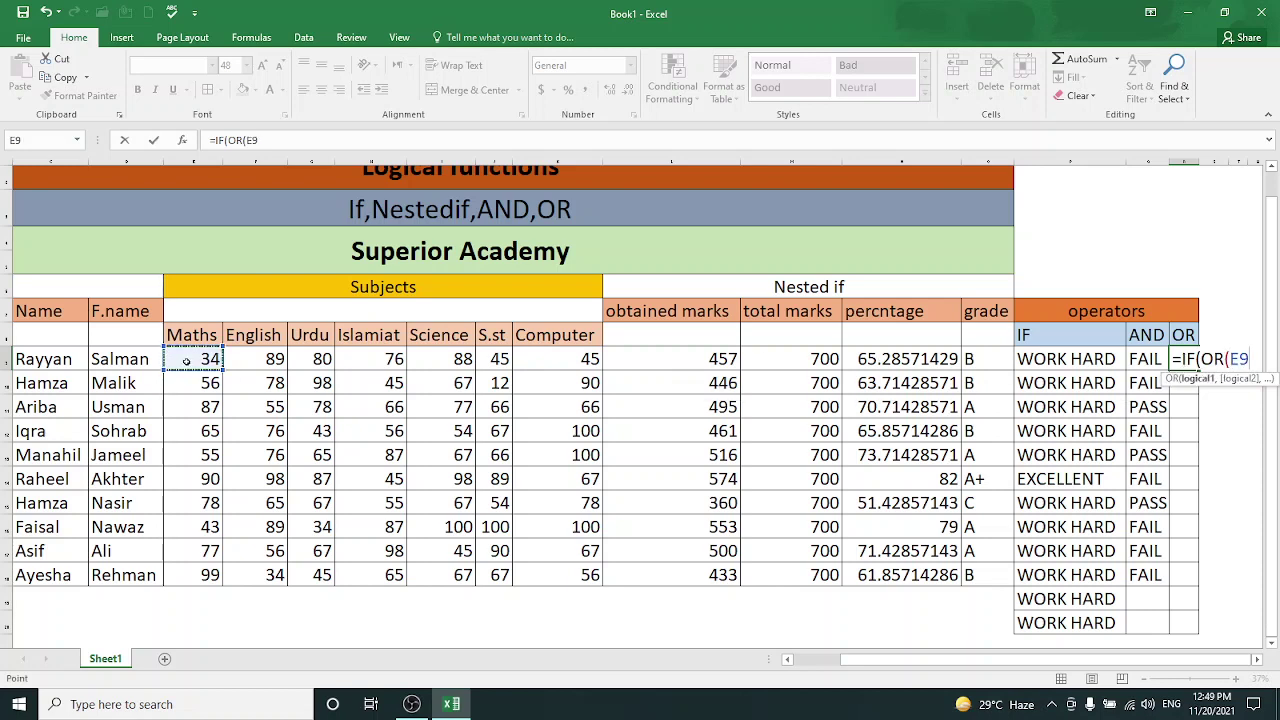
pyautogui.write('>')
pyautogui.write('80')
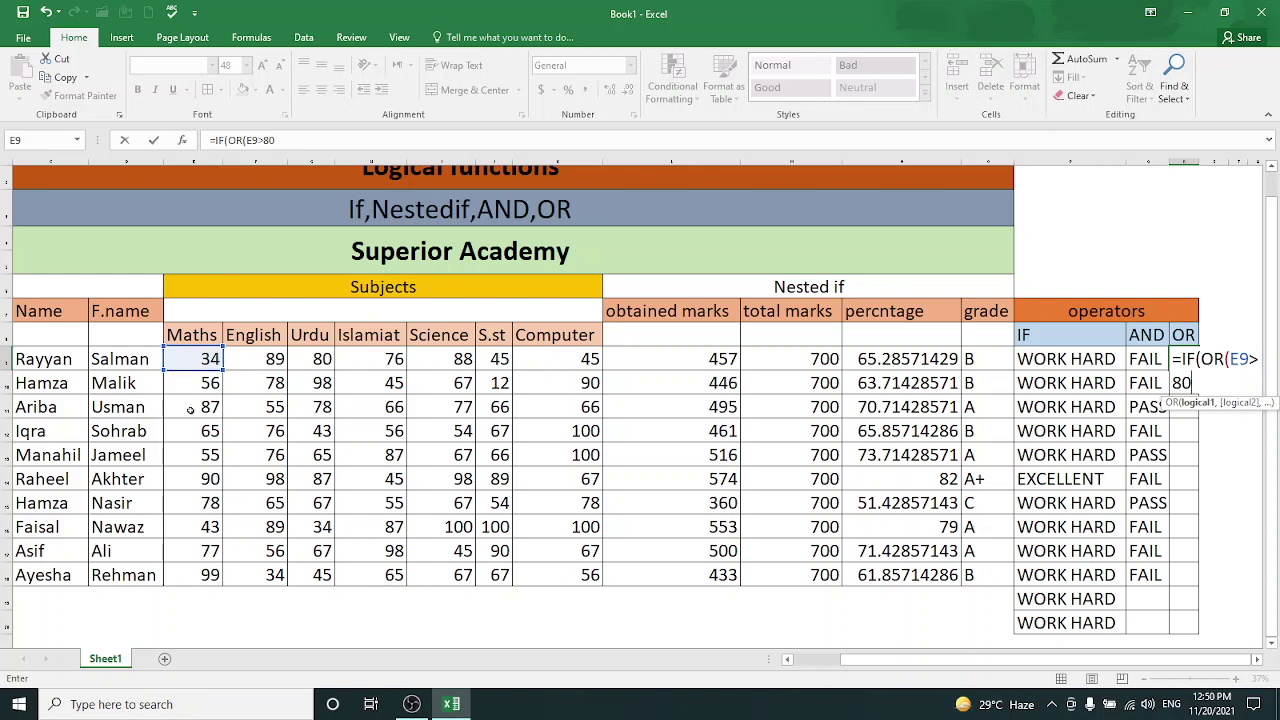
pyautogui.write(',')
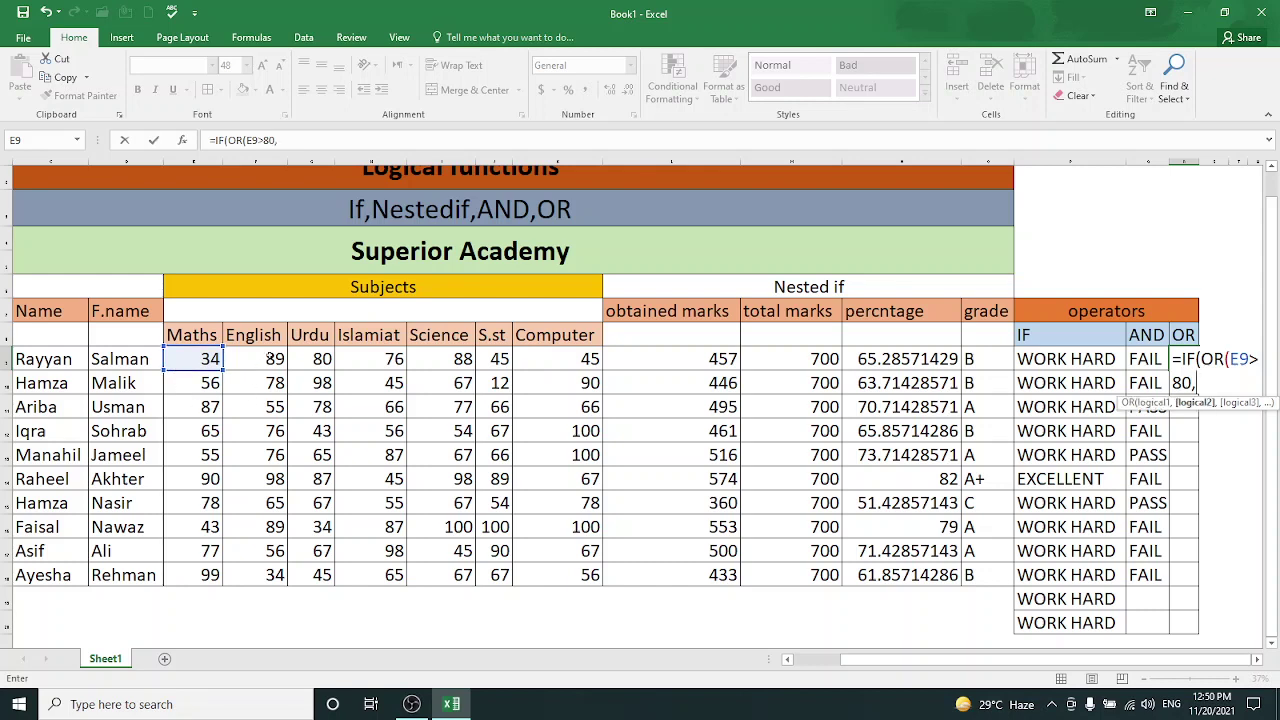
pyautogui.click(268, 358)
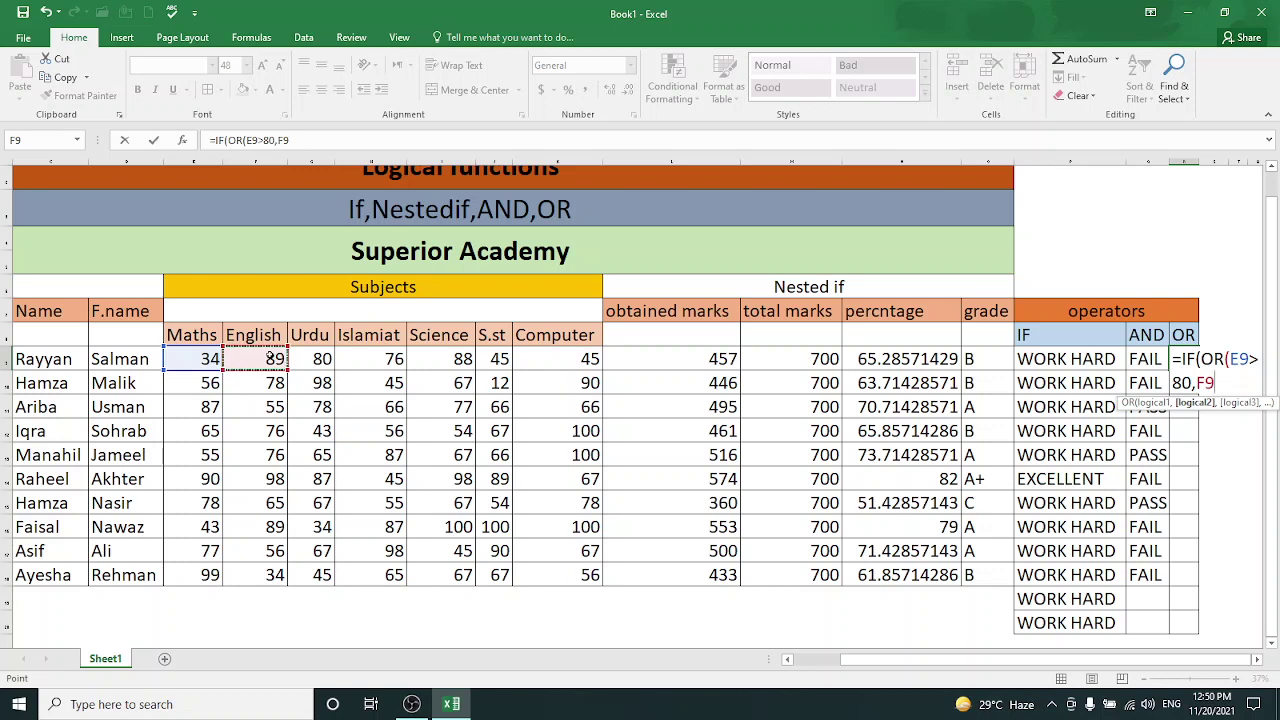
pyautogui.write('>')
pyautogui.write('80')
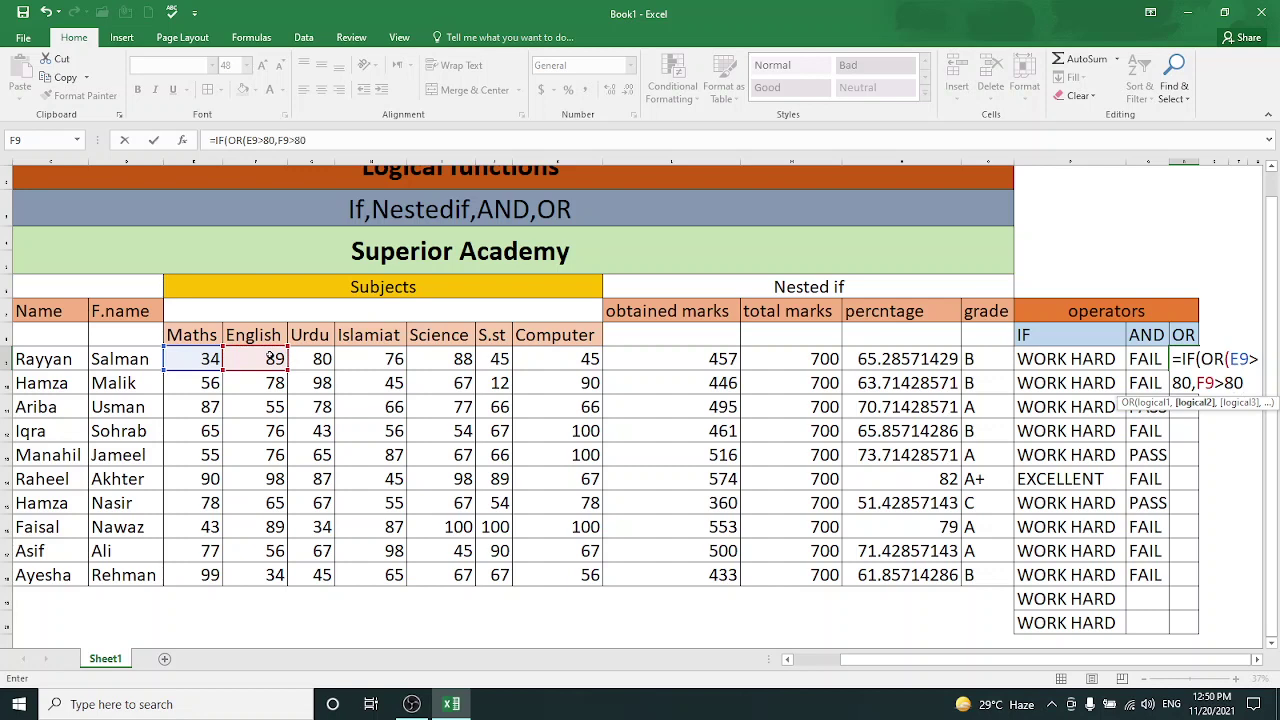
pyautogui.press('Return')
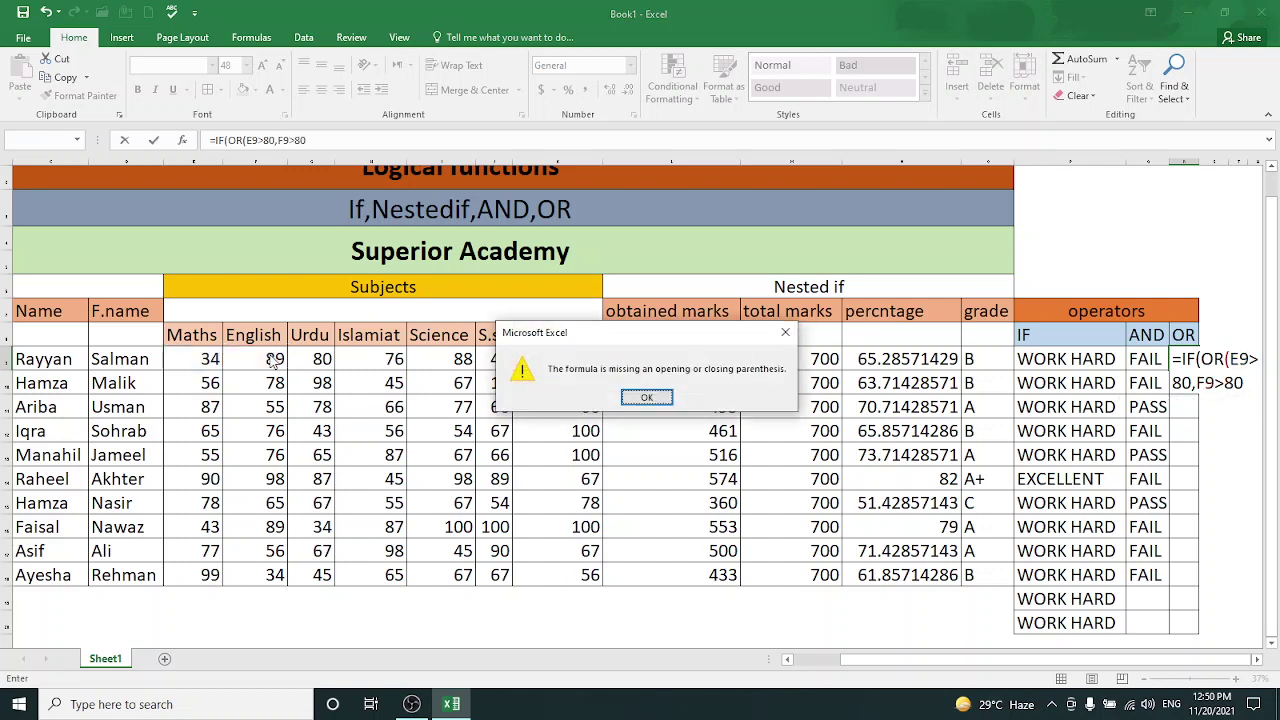
pyautogui.click(648, 397)
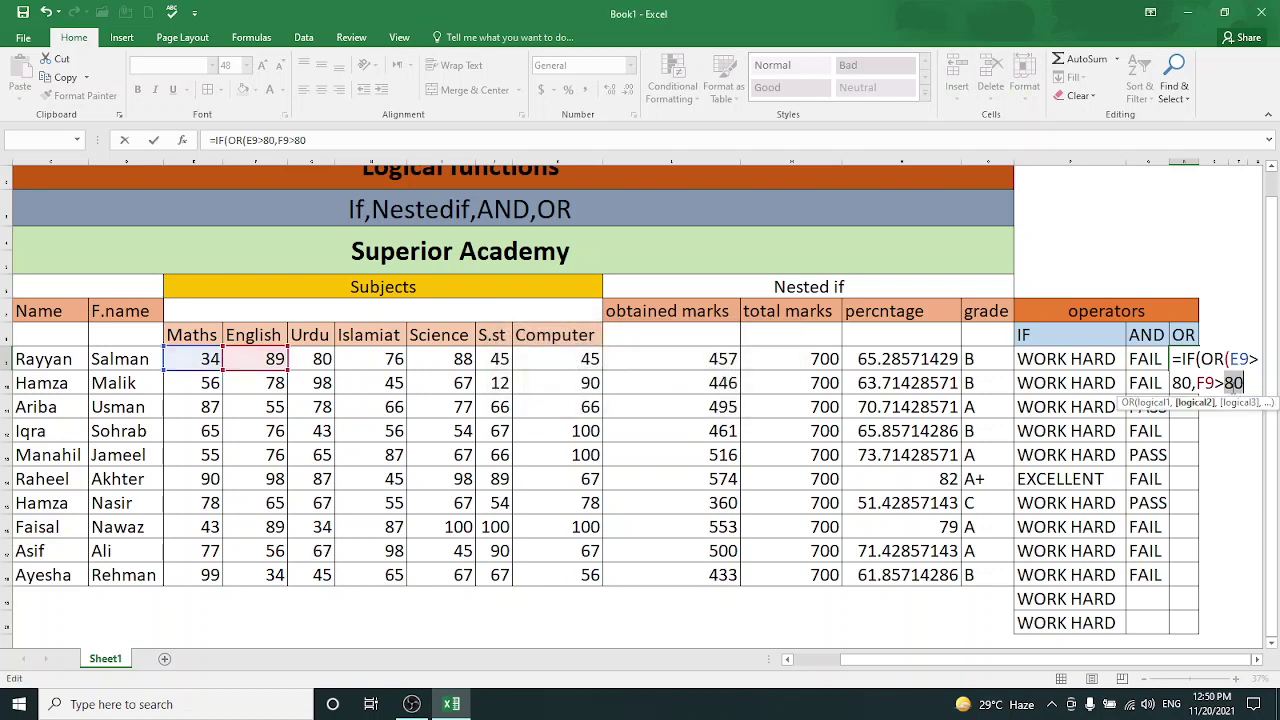
# Step: Correct both comparisons to >=80 and add a trailing comma after F9>=80
pyautogui.click(1226, 383)
pyautogui.write('=')
pyautogui.press('Left')
pyautogui.press('Left')
pyautogui.press('Left')
pyautogui.press('Left')
pyautogui.press('Left')
pyautogui.press('Left')
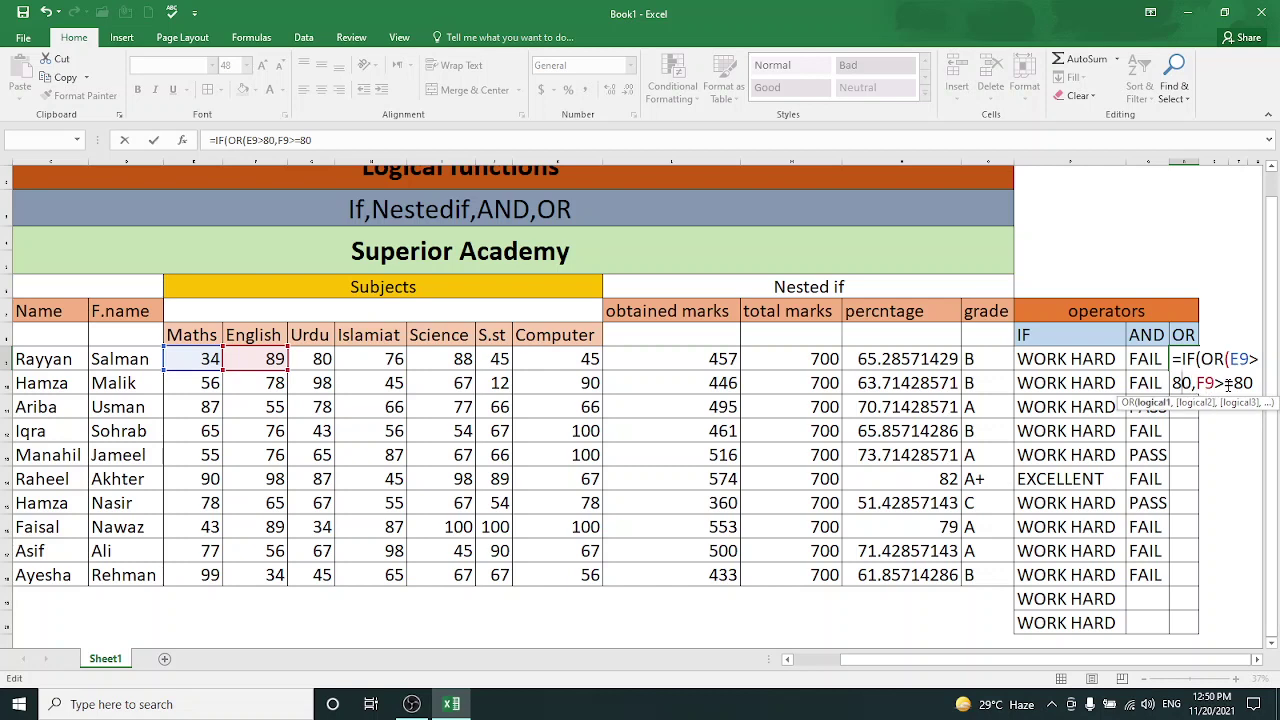
pyautogui.press('Left')
pyautogui.write('=')
pyautogui.press('Right')
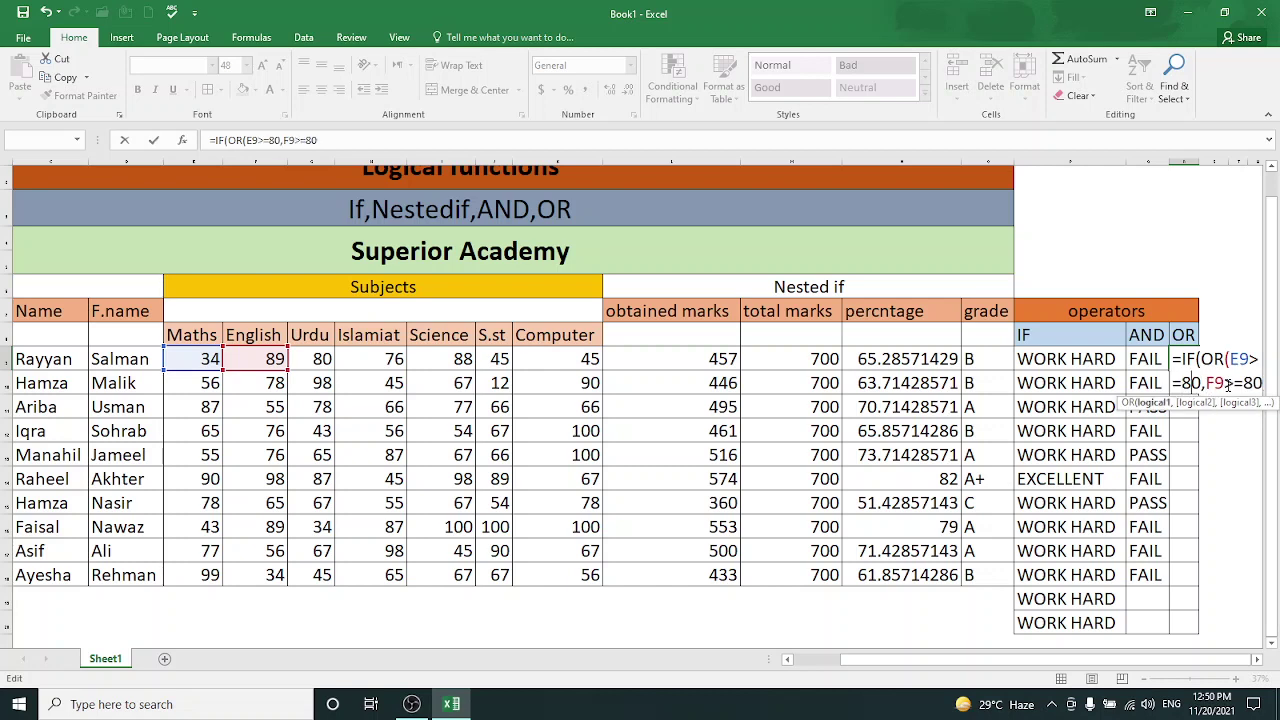
pyautogui.press('Right')
pyautogui.press('Right')
pyautogui.press('Right')
pyautogui.press('Right')
pyautogui.press('Right')
pyautogui.write(',')
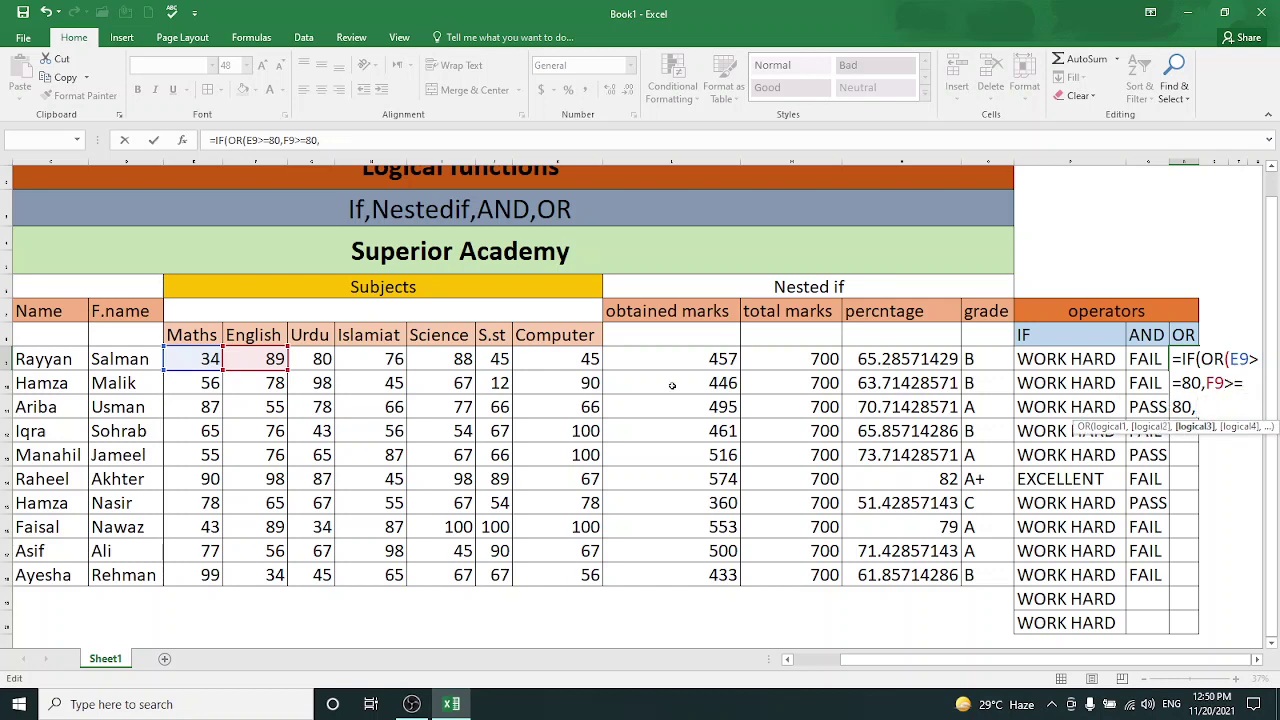
# Step: Add the Urdu and Islamiat conditions G9>=80 and H9>=80 to the OR formula
pyautogui.click(324, 366)
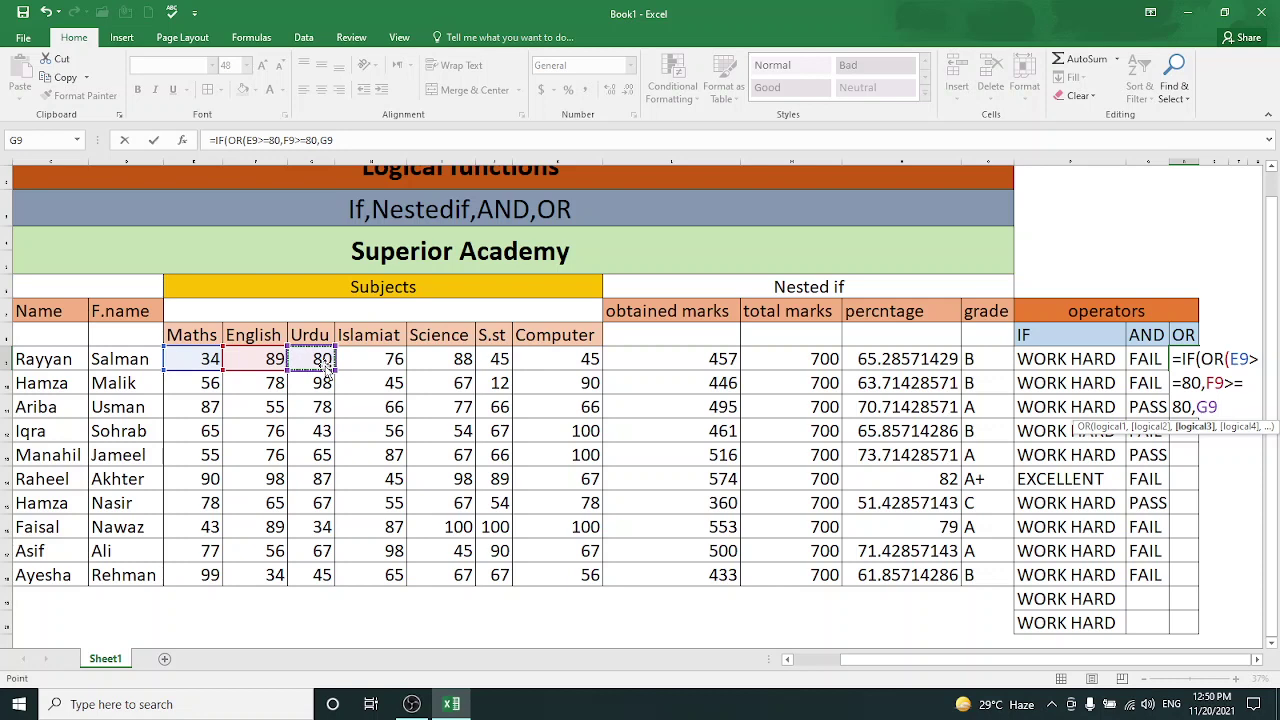
pyautogui.write('>=80')
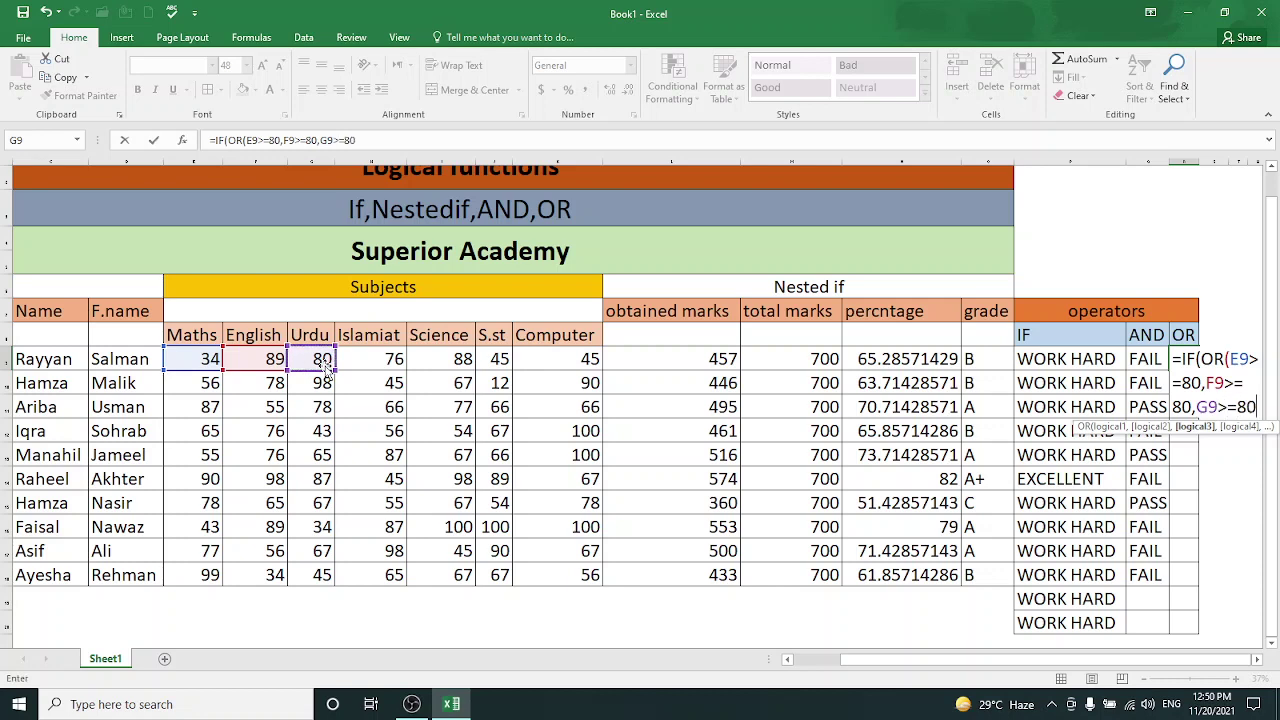
pyautogui.write(',')
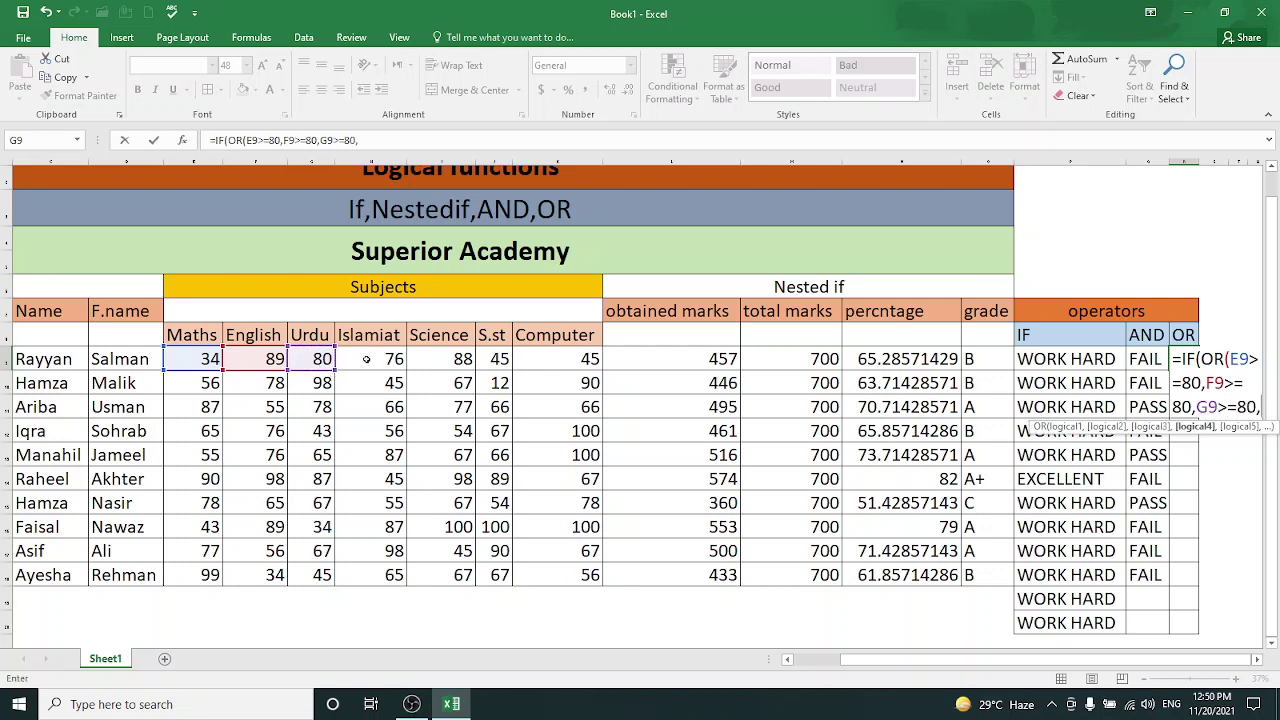
pyautogui.click(366, 359)
pyautogui.write('>=')
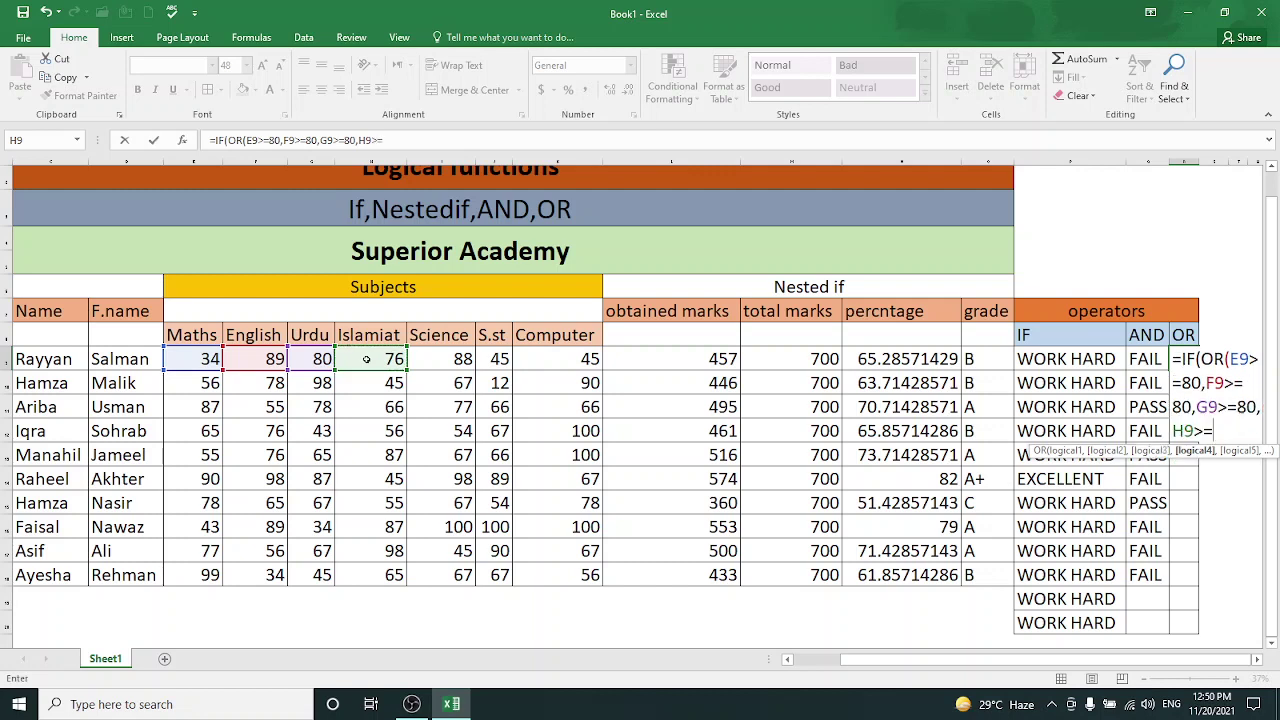
pyautogui.write('80')
pyautogui.press('Return')
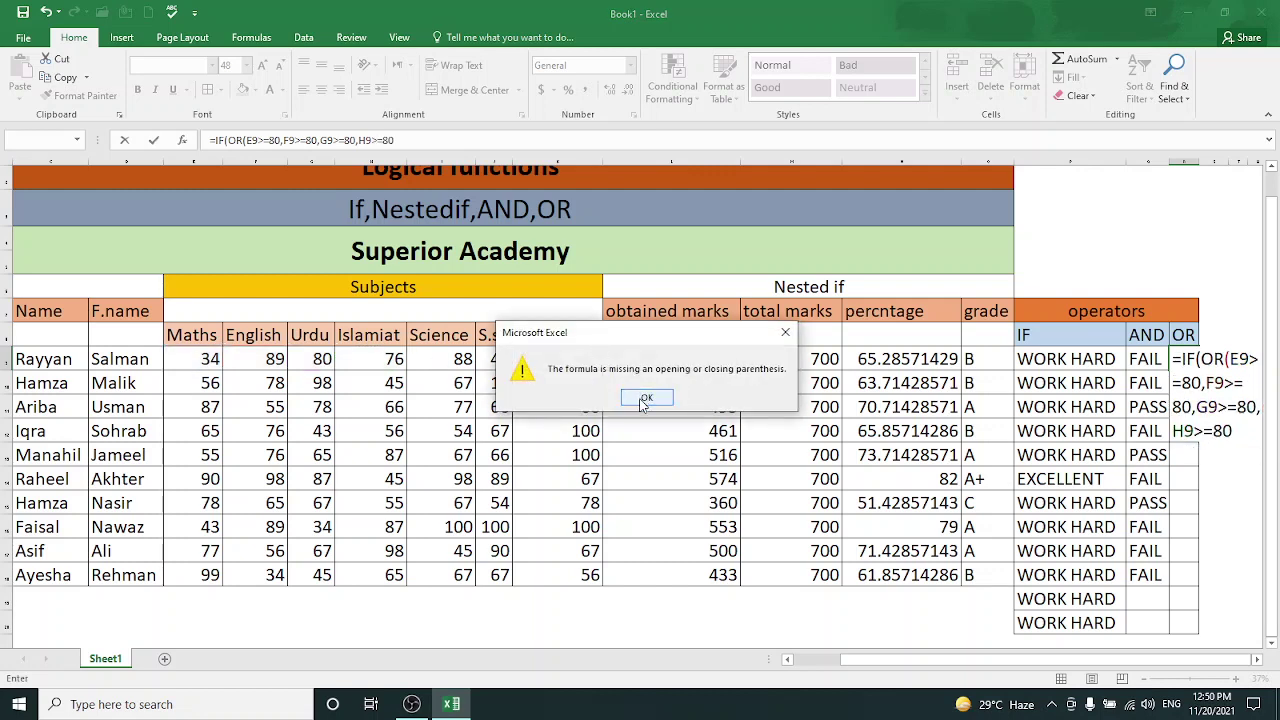
pyautogui.click(645, 399)
pyautogui.press('BackSpace')
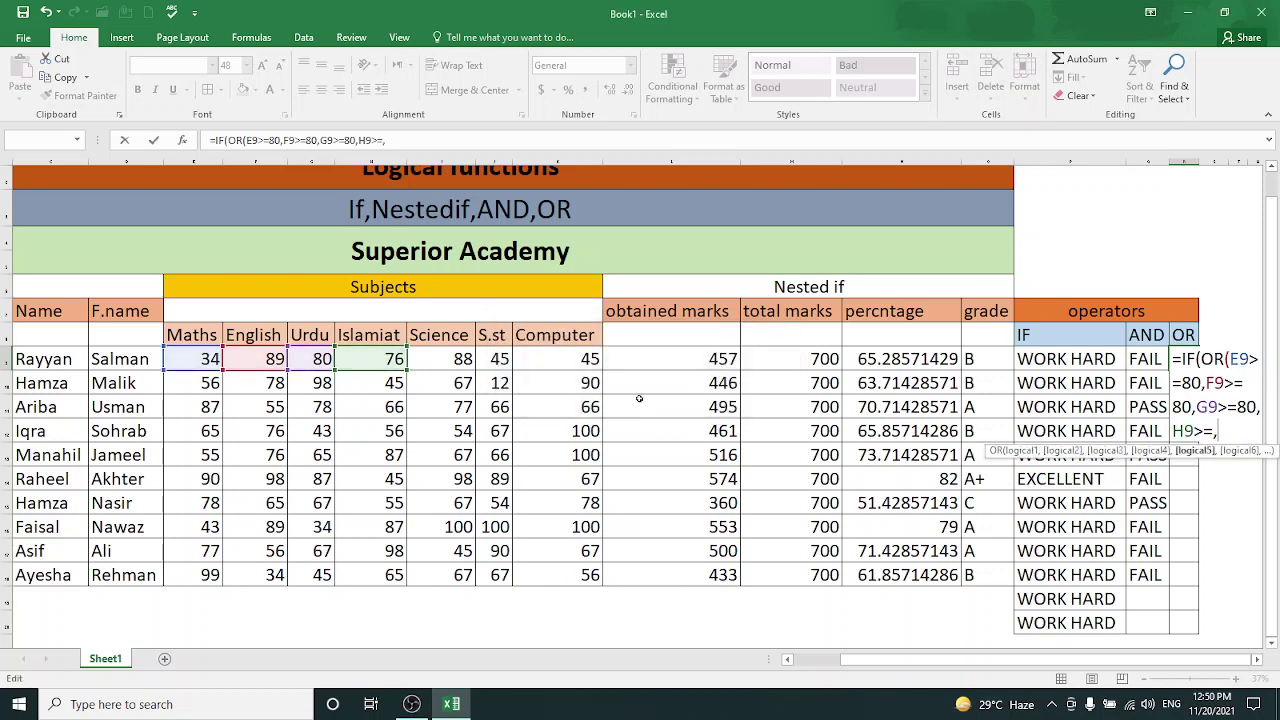
pyautogui.write('8')
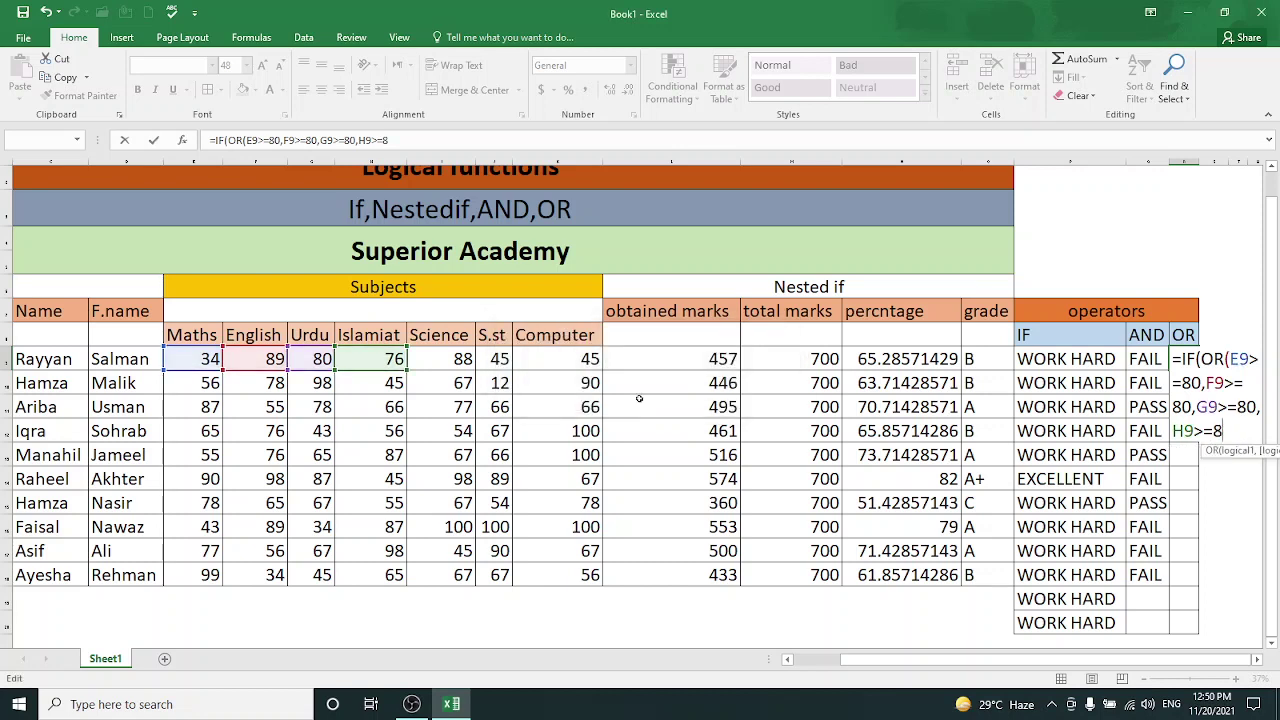
pyautogui.write('0,')
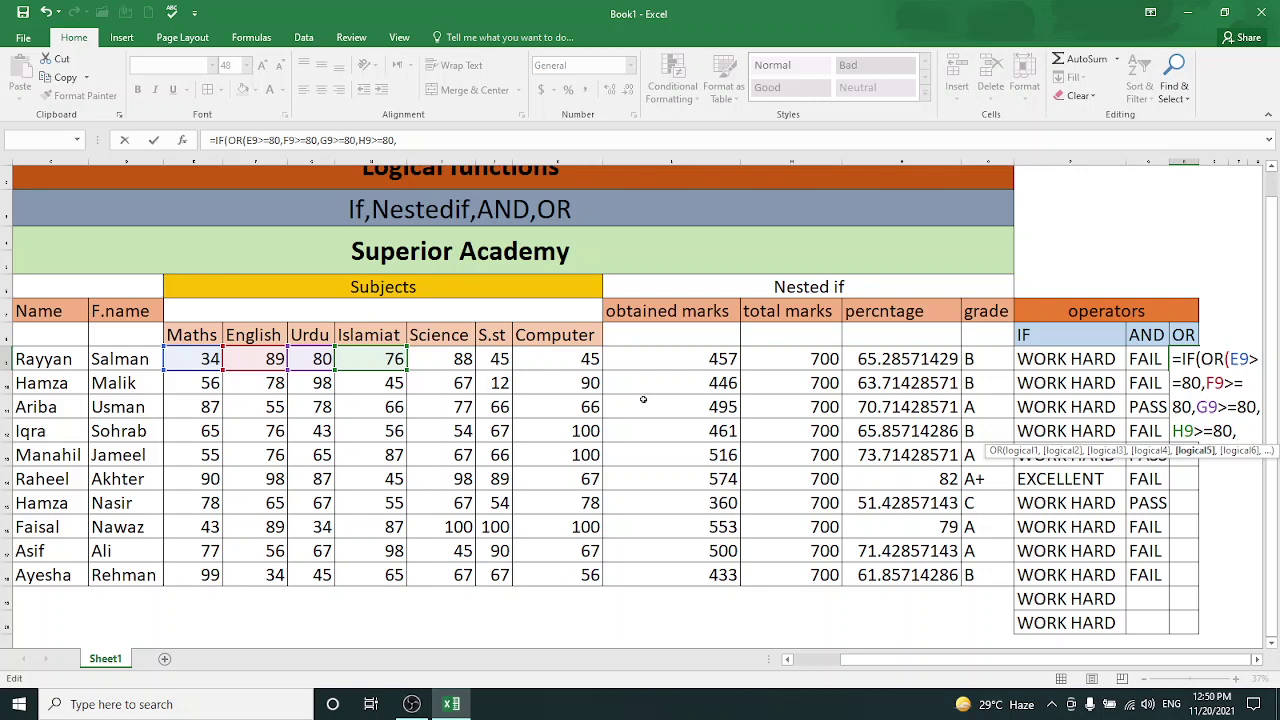
# Step: Add the Science, S.st and Computer marks, finish with "PASS","FAIL" and commit, showing PASS
pyautogui.click(462, 362)
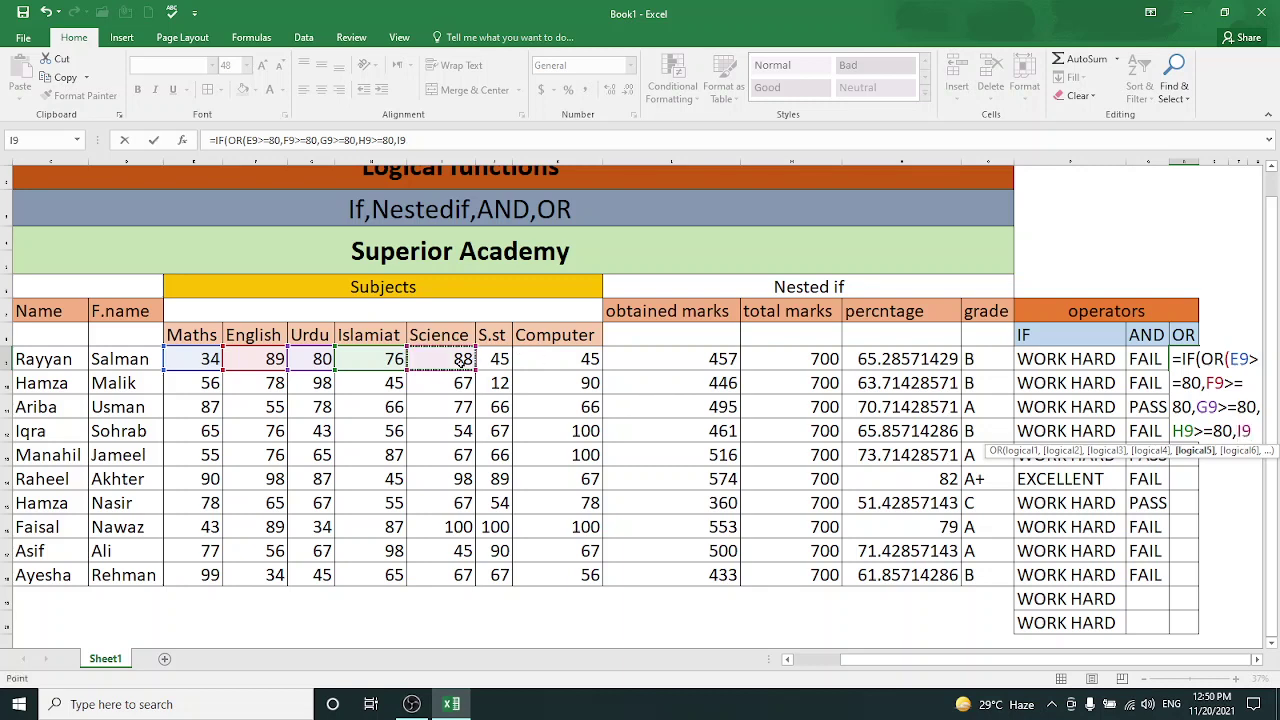
pyautogui.write('>=')
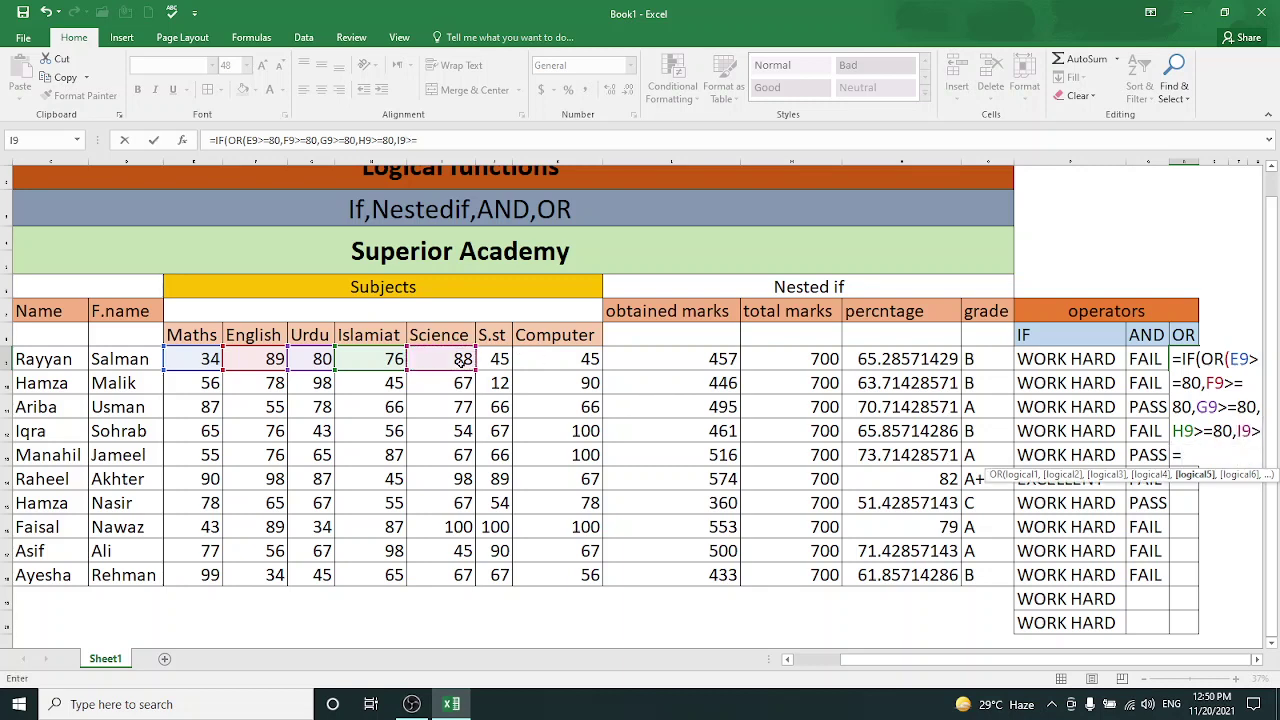
pyautogui.write('80,')
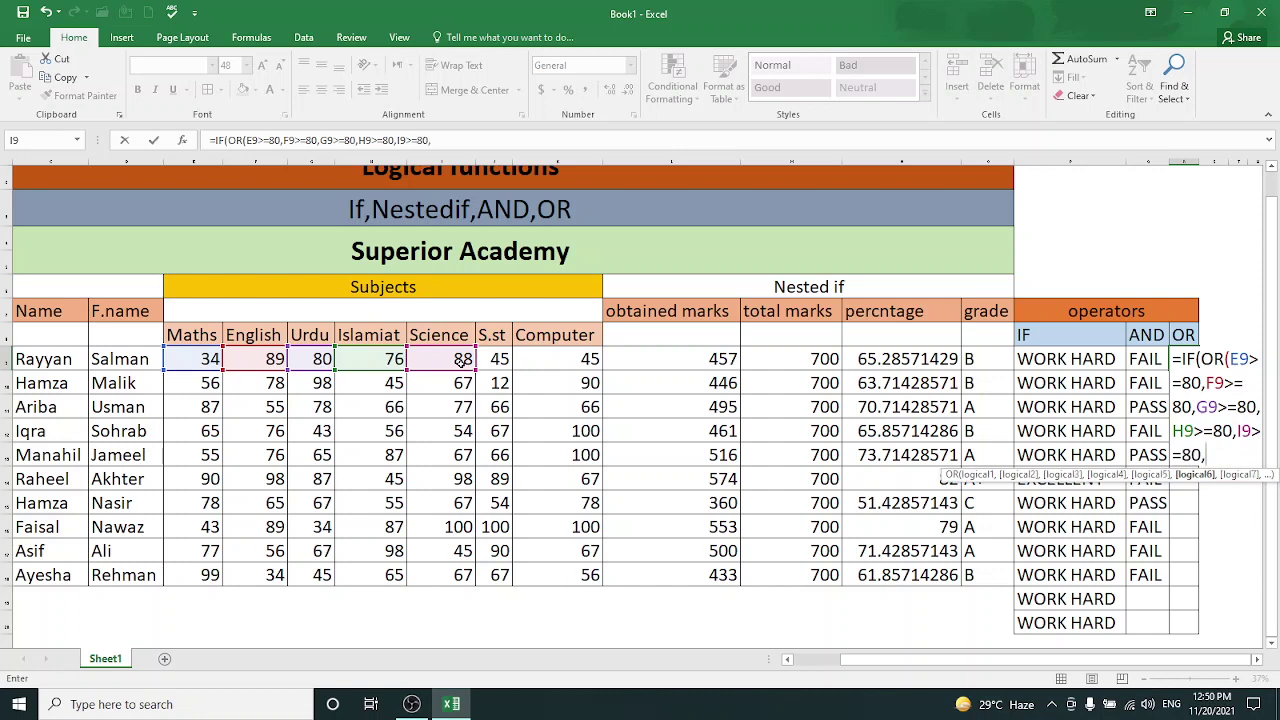
pyautogui.click(493, 359)
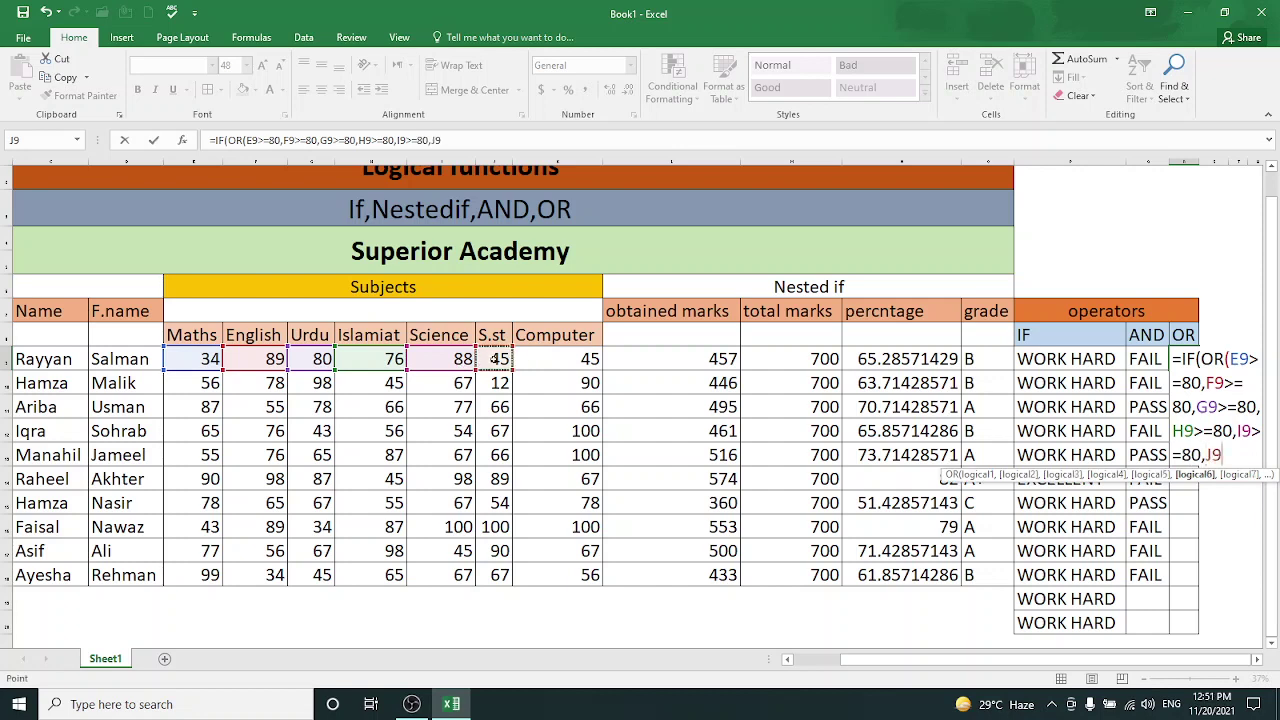
pyautogui.write('>=')
pyautogui.write('80,')
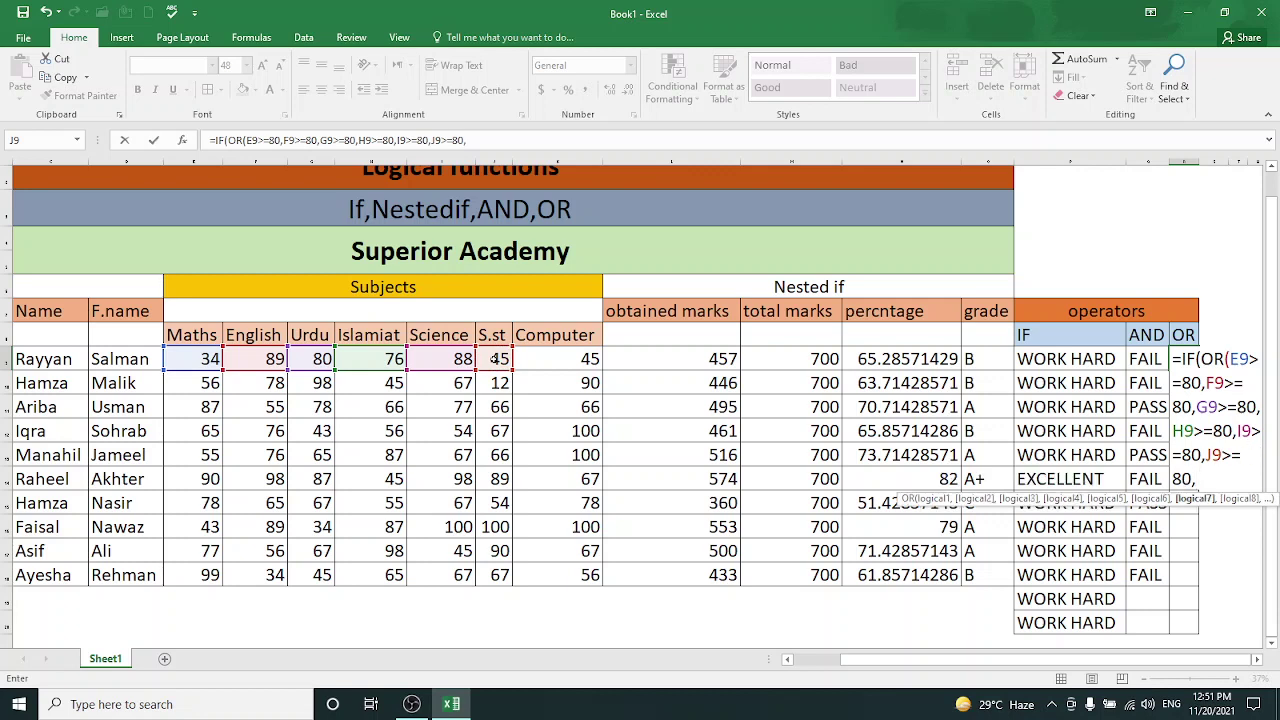
pyautogui.click(530, 361)
pyautogui.write('>')
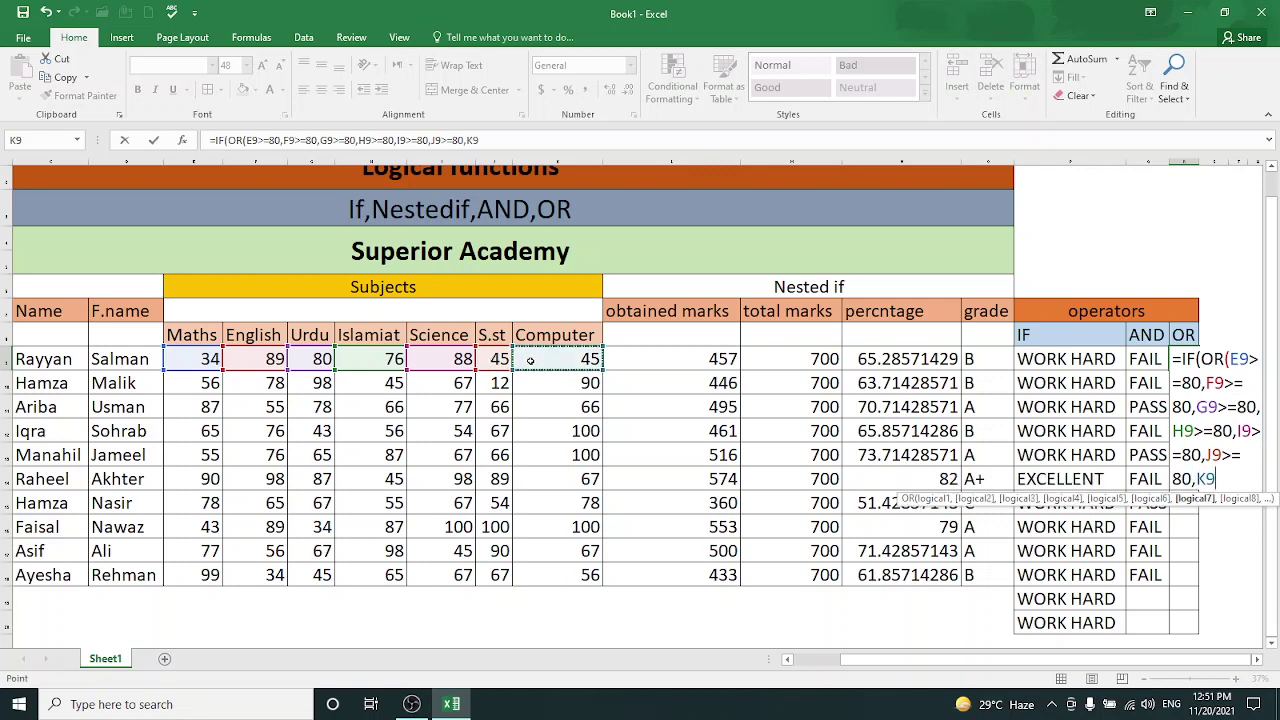
pyautogui.write('=80')
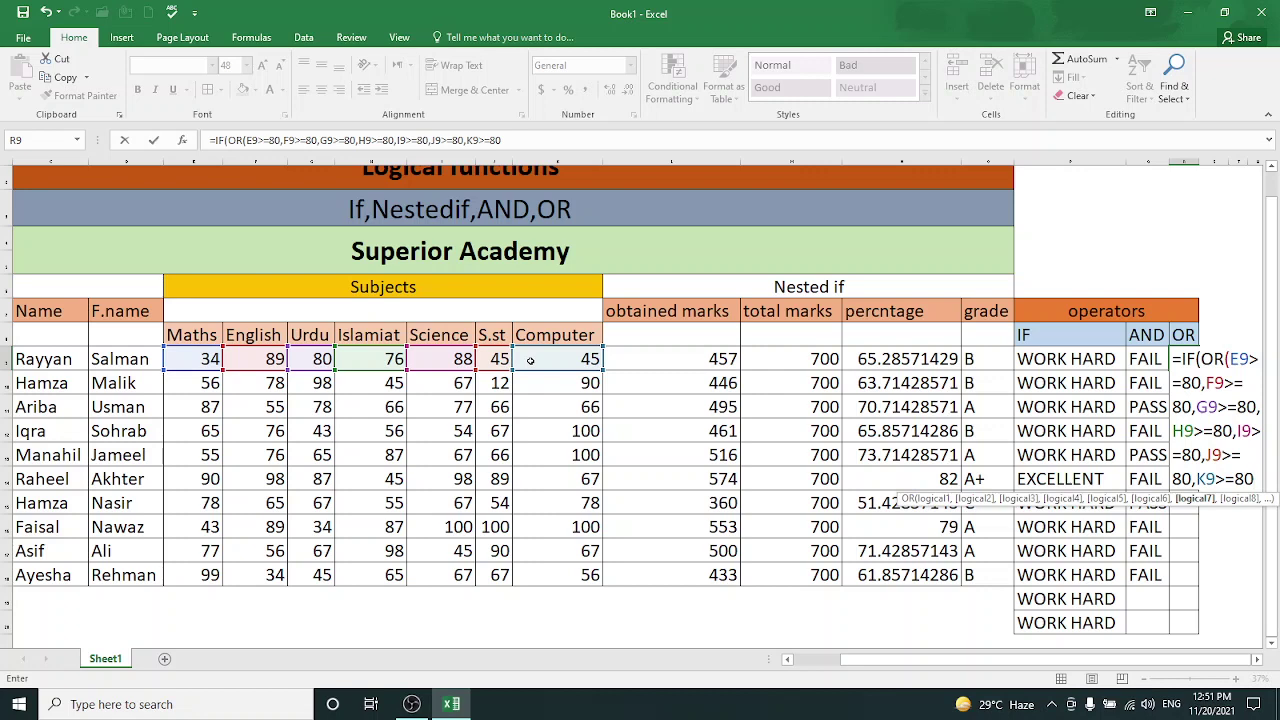
pyautogui.write('),')
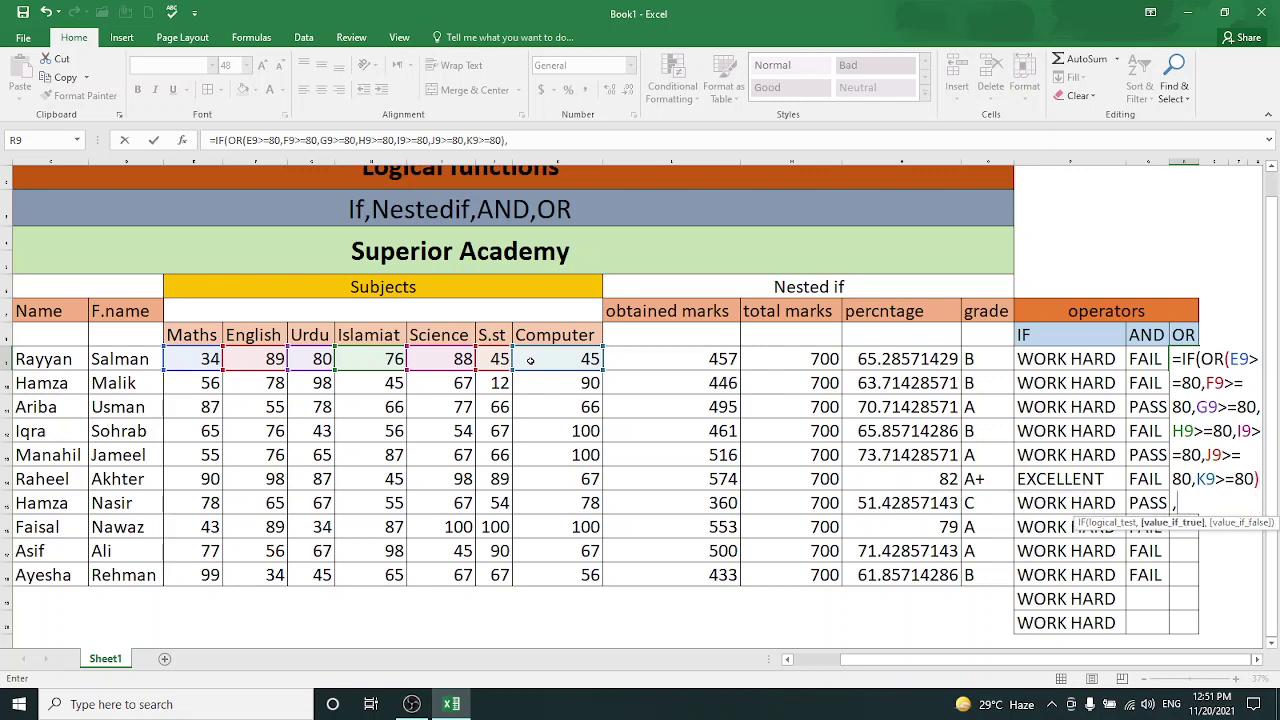
pyautogui.write('"')
pyautogui.write('PASS"')
pyautogui.write(',')
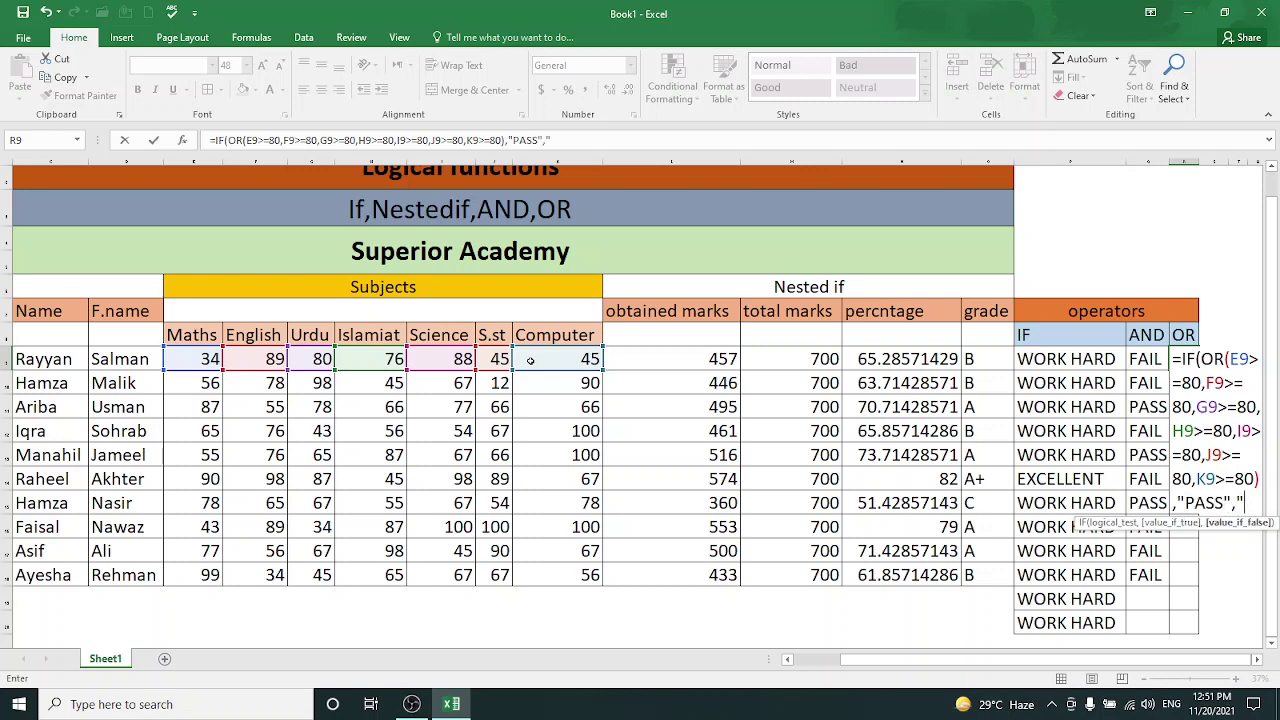
pyautogui.write('"FAIL"')
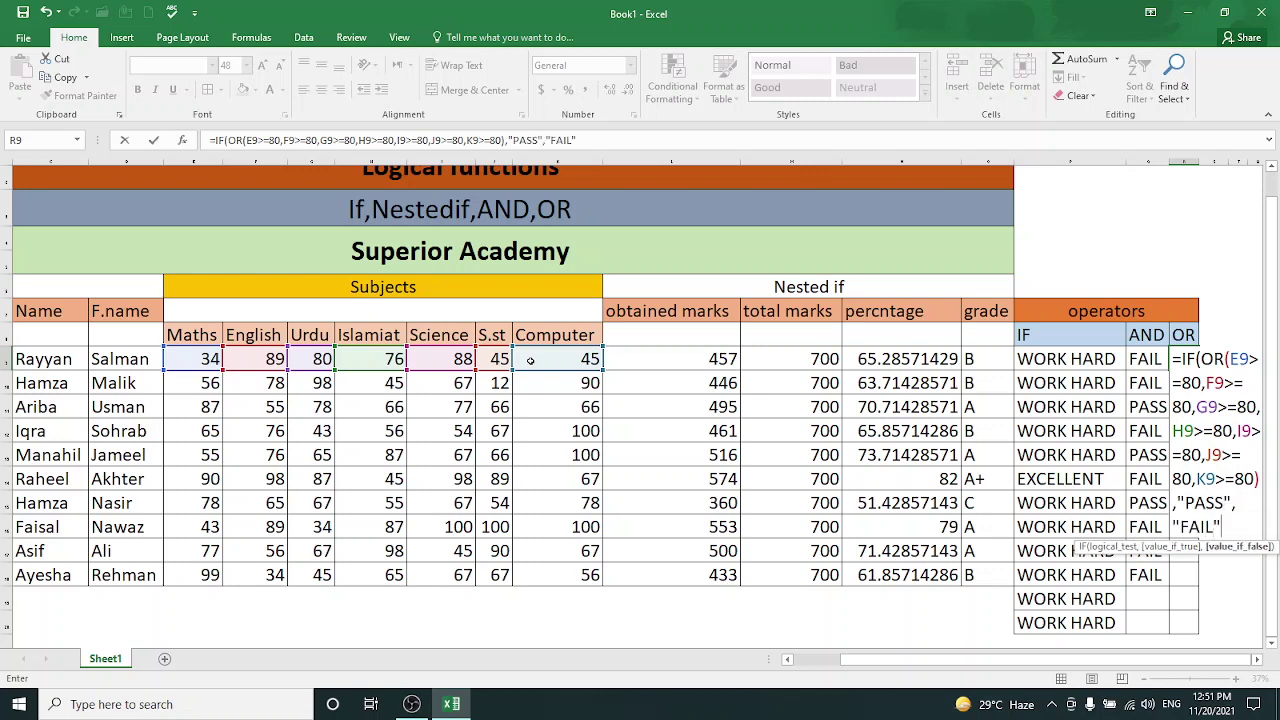
pyautogui.write(')')
pyautogui.press('Return')
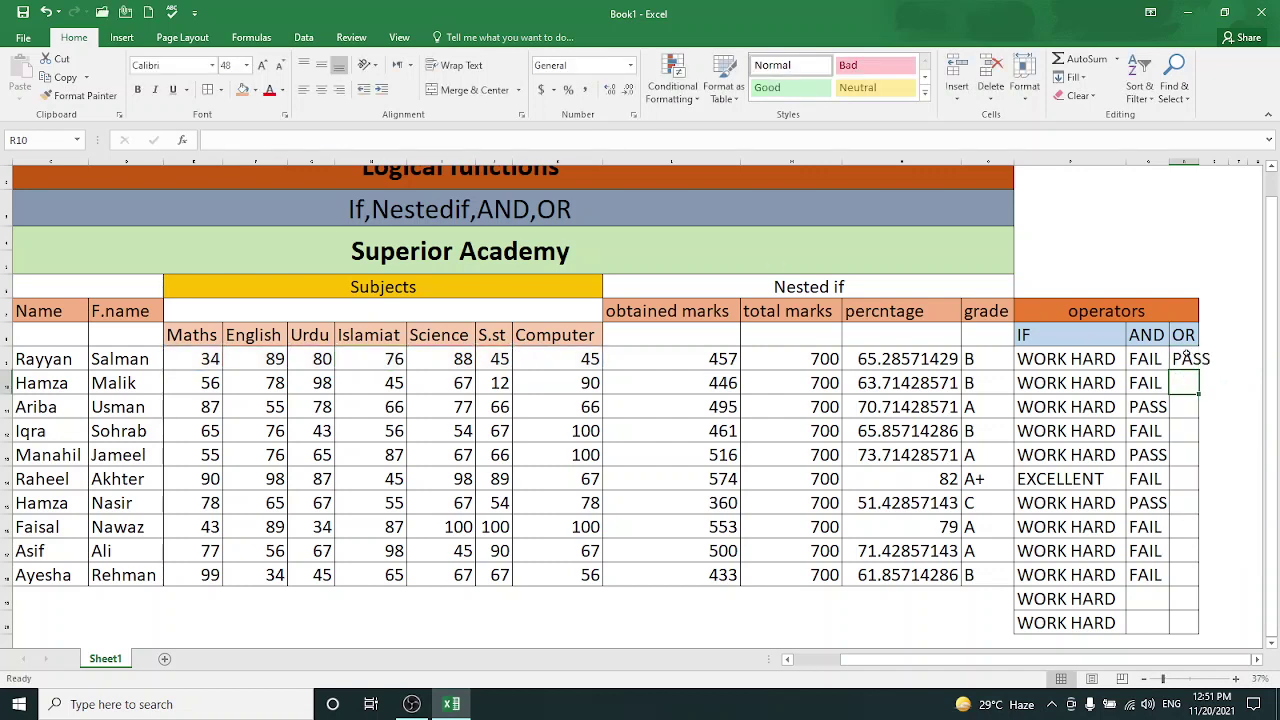
# Step: Fill the R9 OR formula down to R18: PASS for nine students, FAIL for one
pyautogui.click(1188, 359)
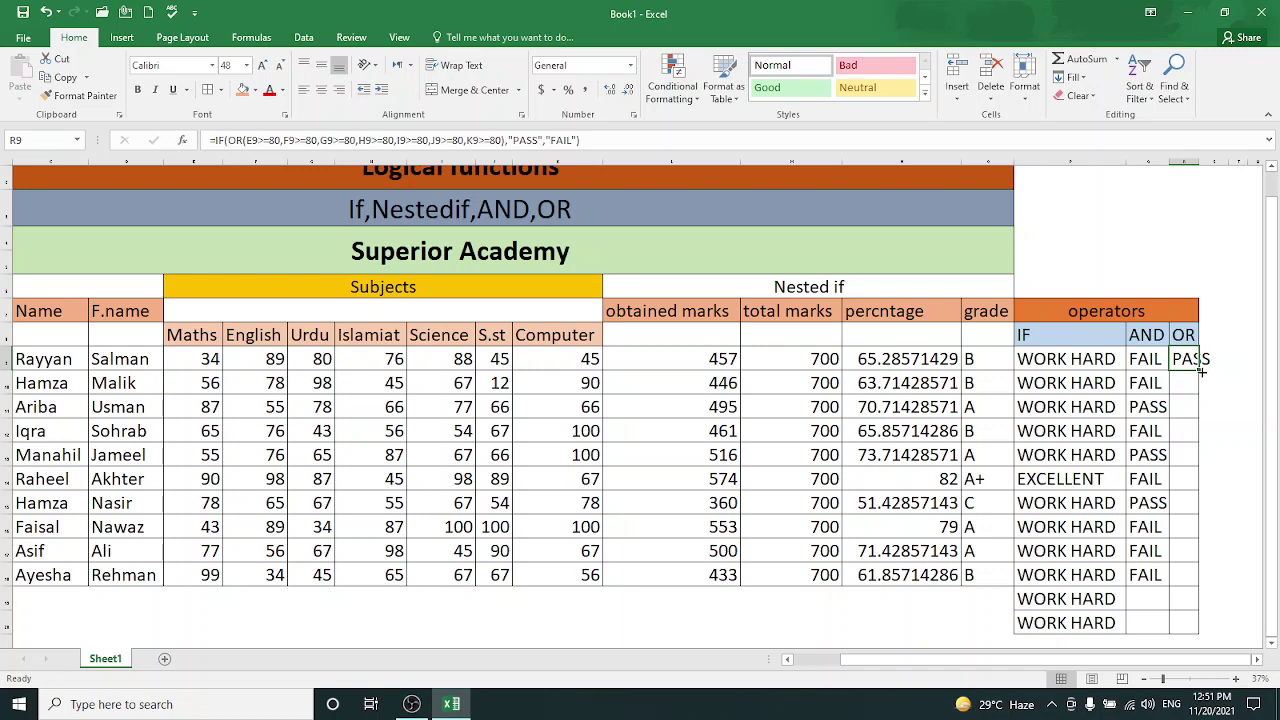
pyautogui.moveTo(1200, 371)
pyautogui.mouseDown()
pyautogui.moveTo(1196, 621)
pyautogui.moveTo(1192, 582)
pyautogui.mouseUp()
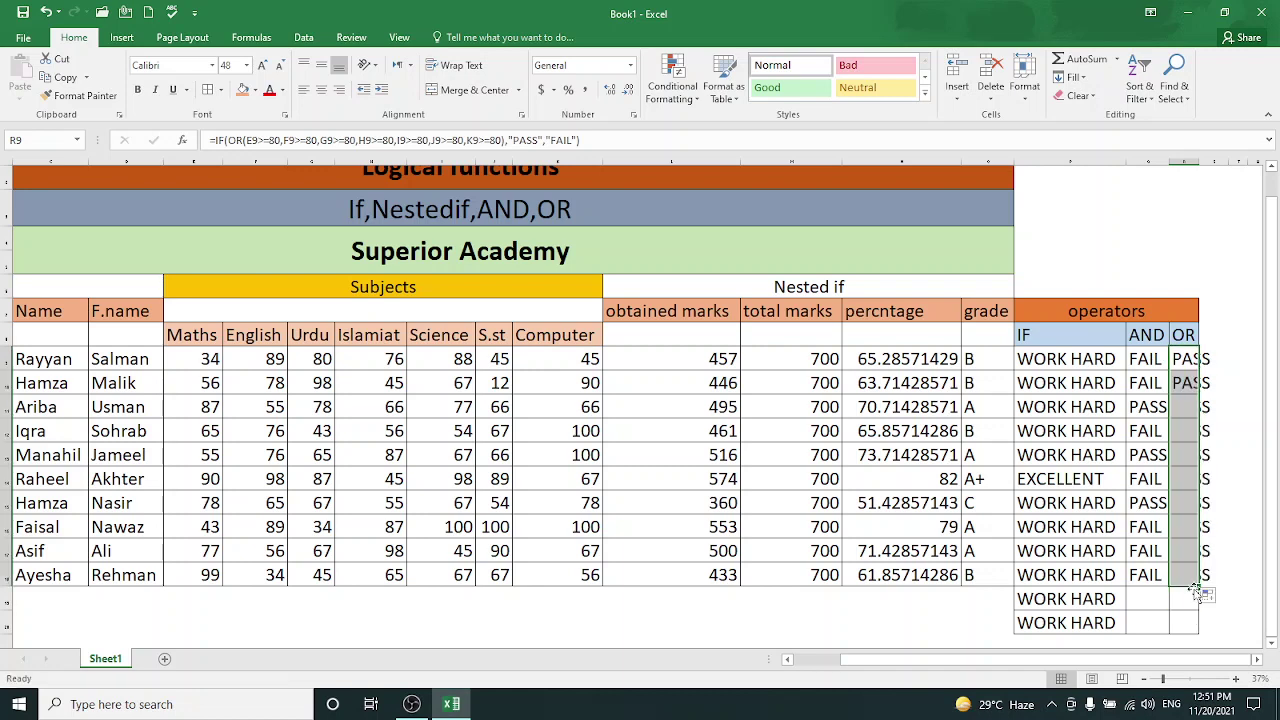
pyautogui.click(1224, 527)
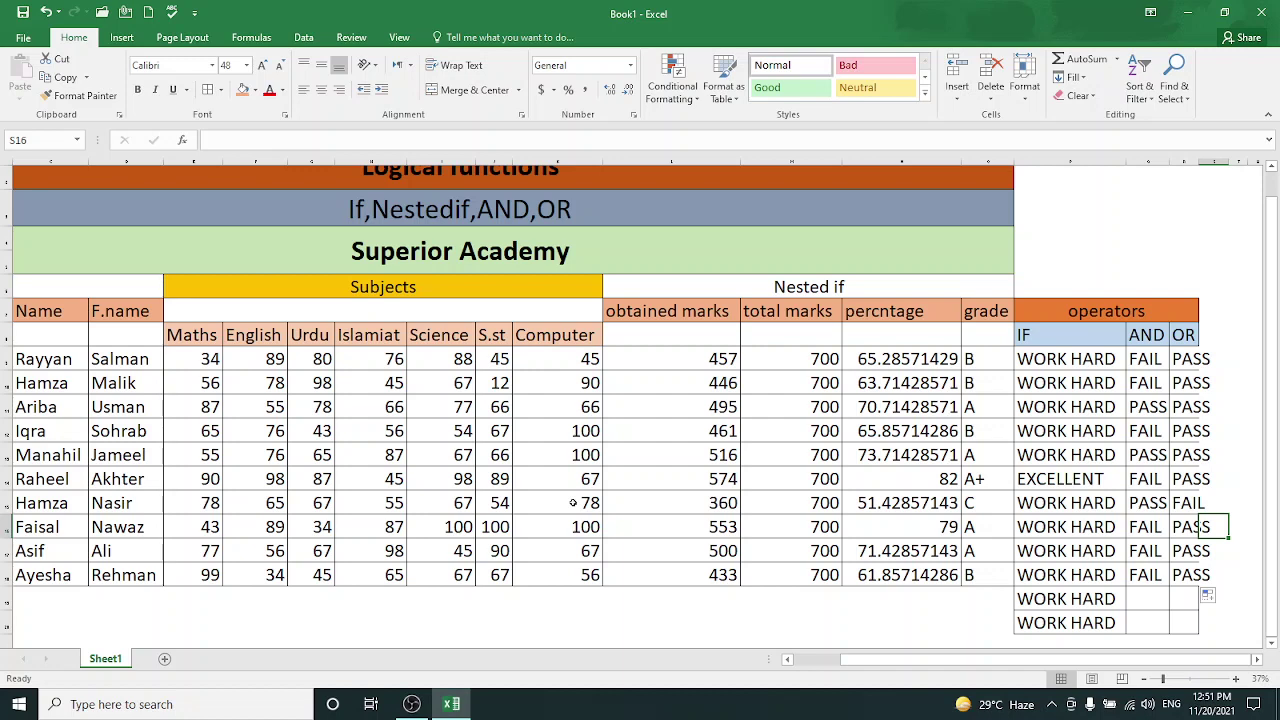
# Step: Change the S.st mark in J15 to 85, then to 55
pyautogui.click(573, 502)
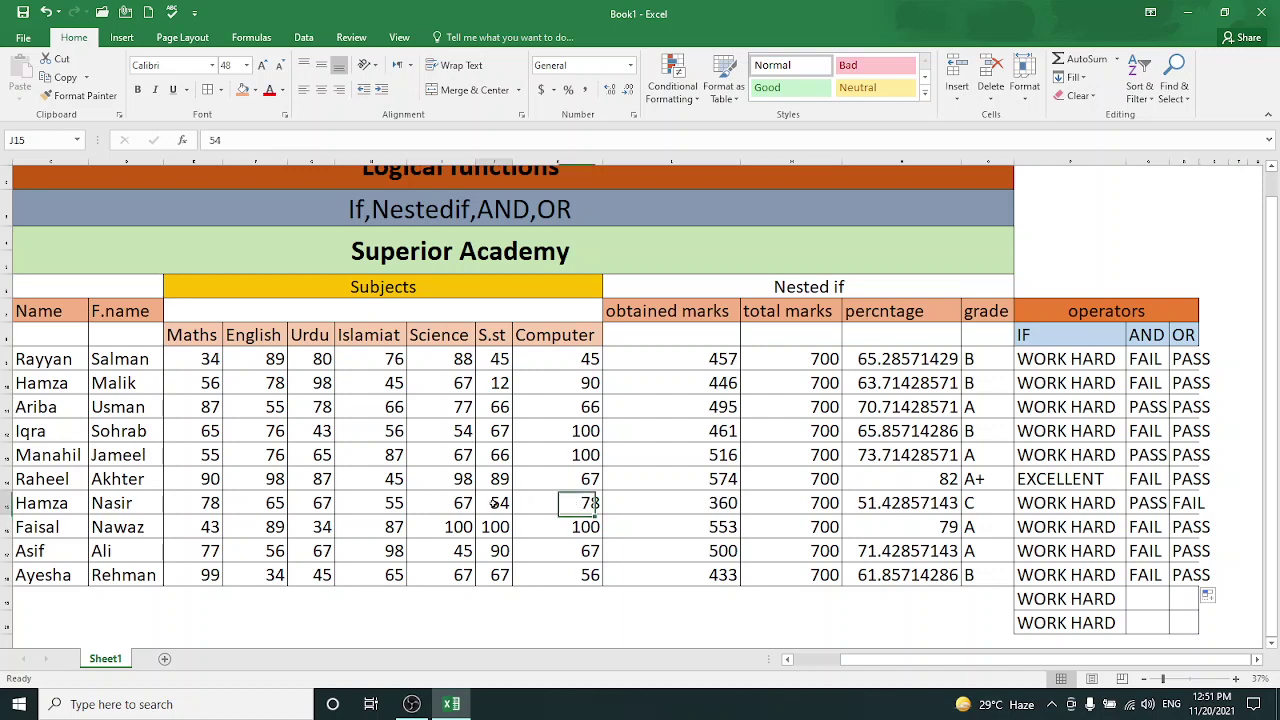
pyautogui.click(494, 503)
pyautogui.write('85')
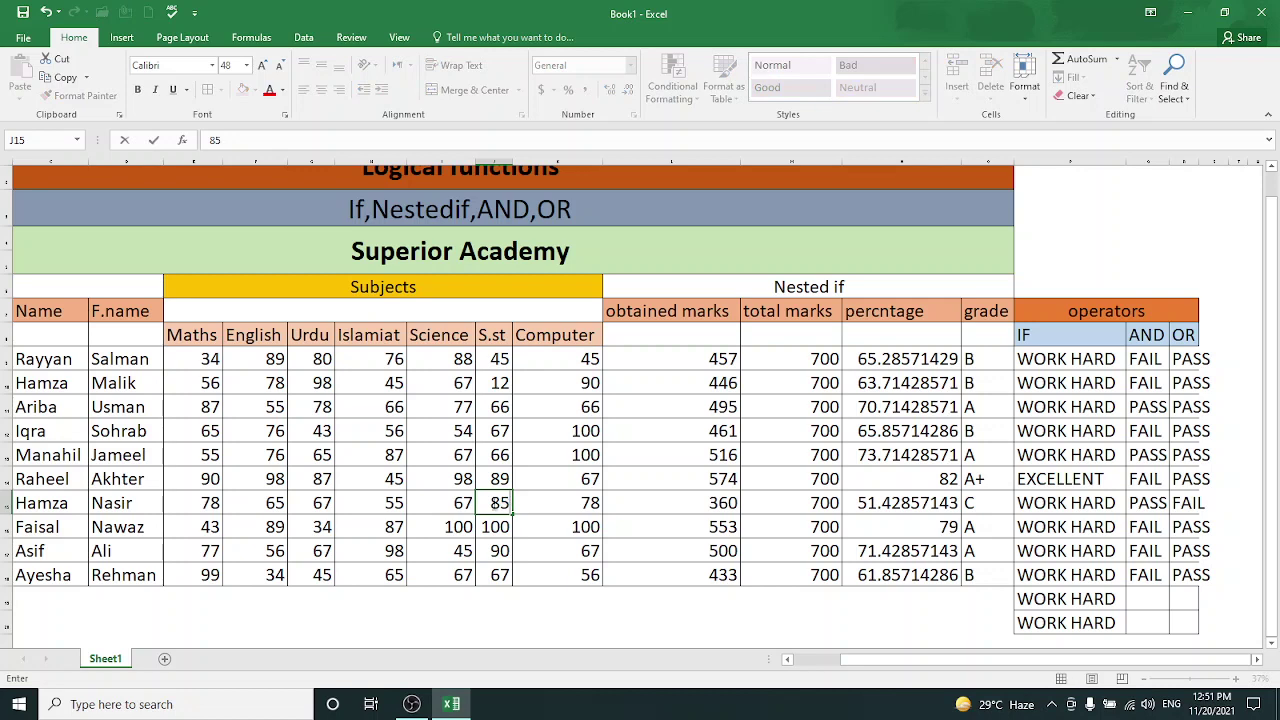
pyautogui.press('Return')
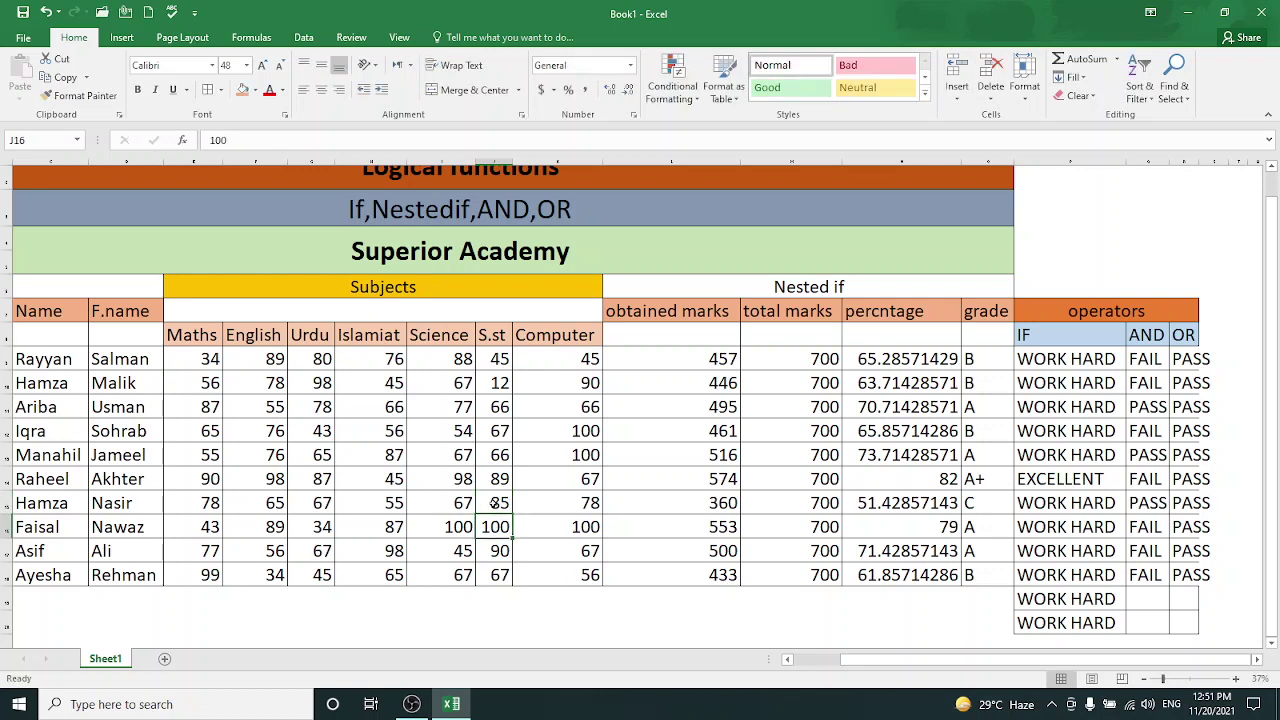
pyautogui.click(493, 503)
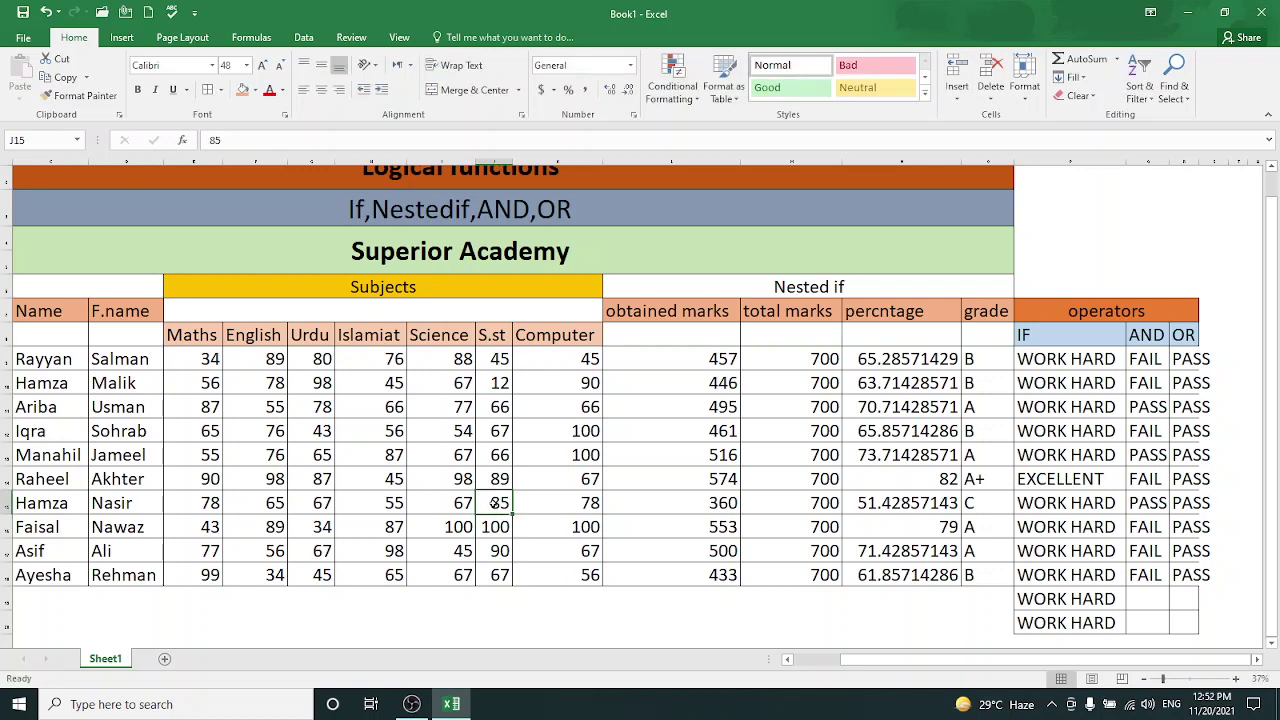
pyautogui.write('35')
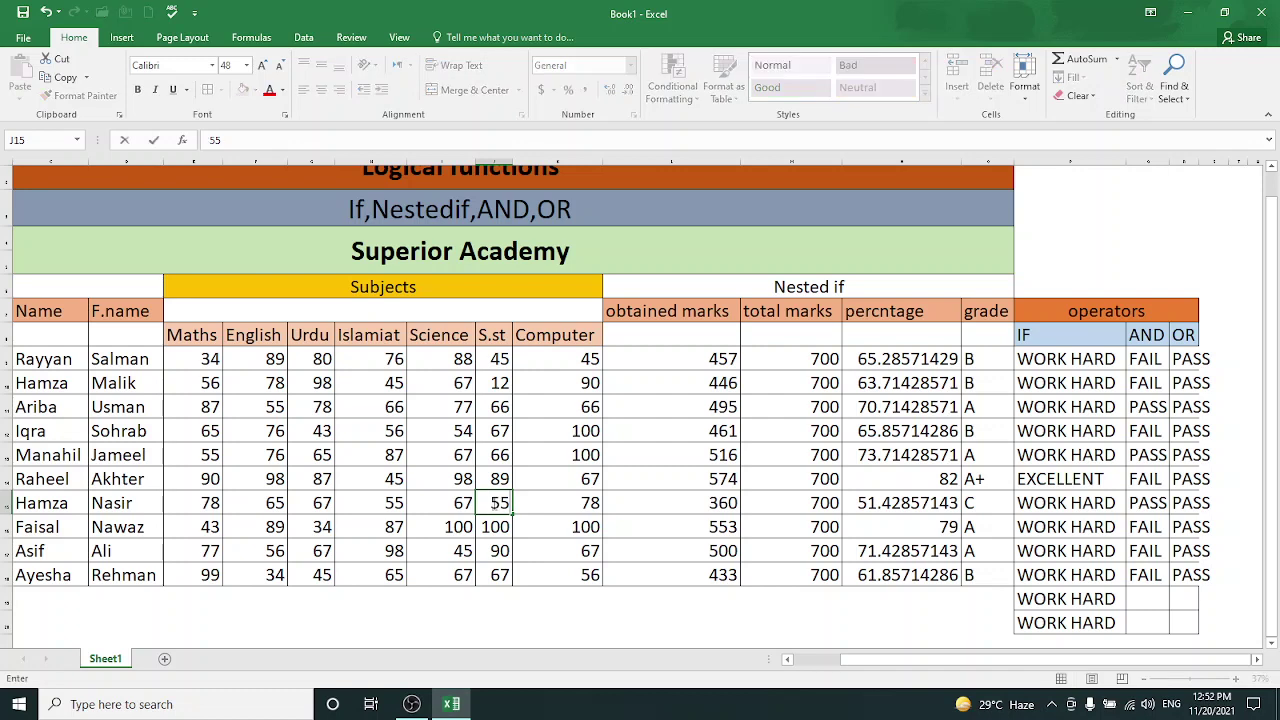
pyautogui.press('Return')
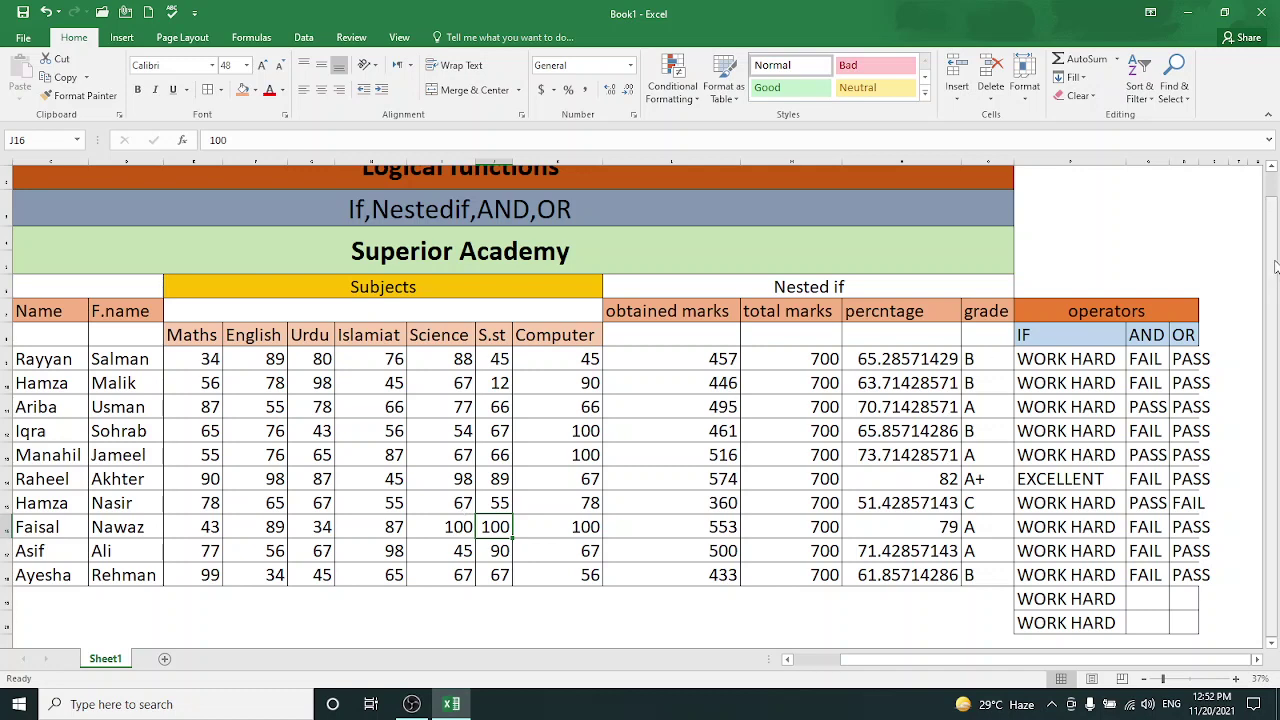
pyautogui.scroll(1, 1275, 266)
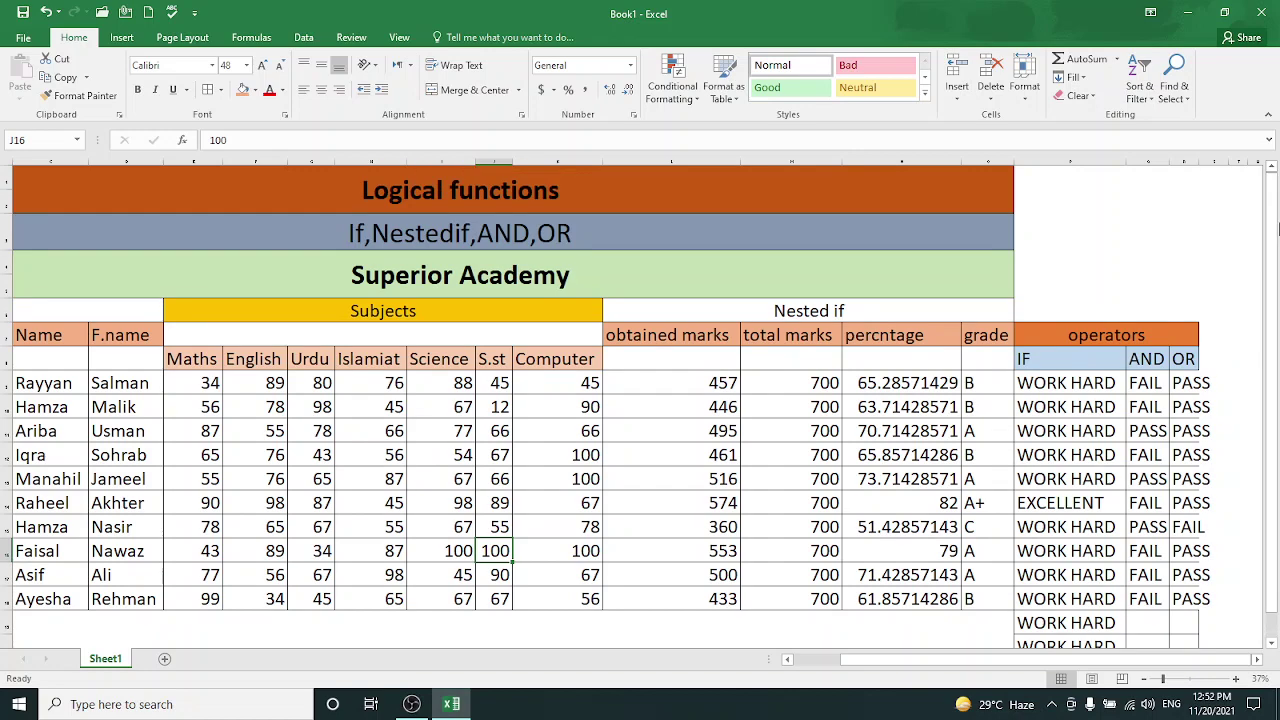